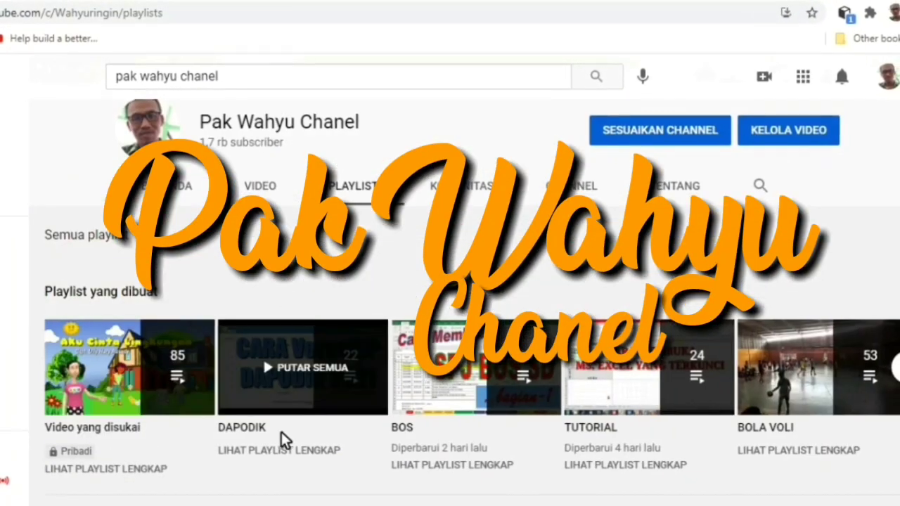
- Browse the channel's created playlists, including TUTORIAL, BOLA VOLI and Wisata Edukasi
scroll(281, 438, "down", 3)
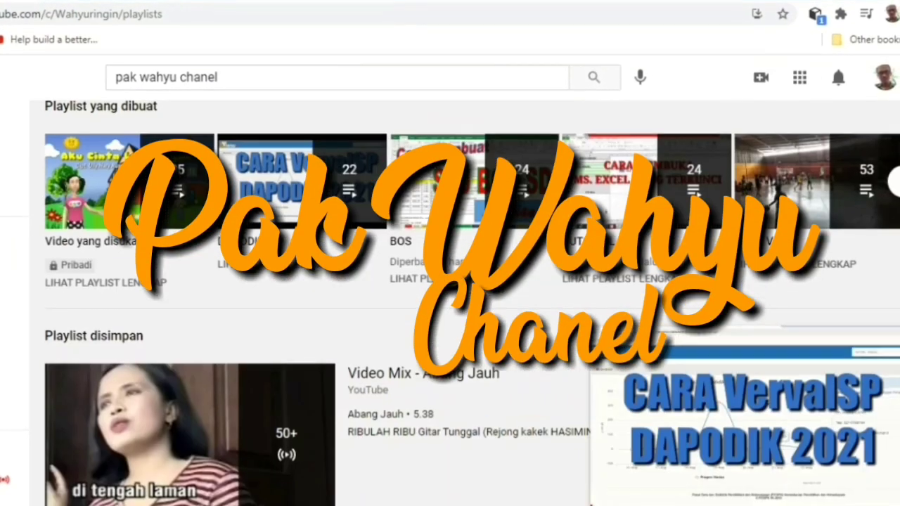
left_click(410, 248)
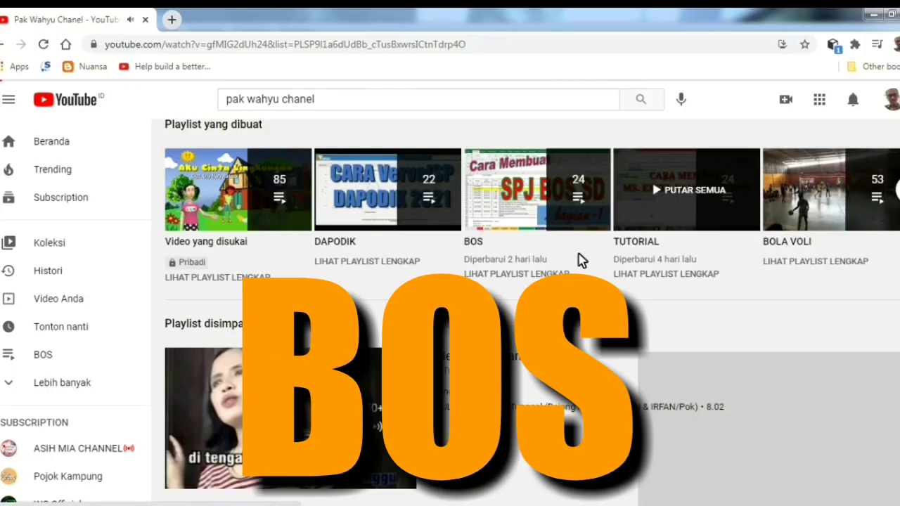
left_click(619, 239)
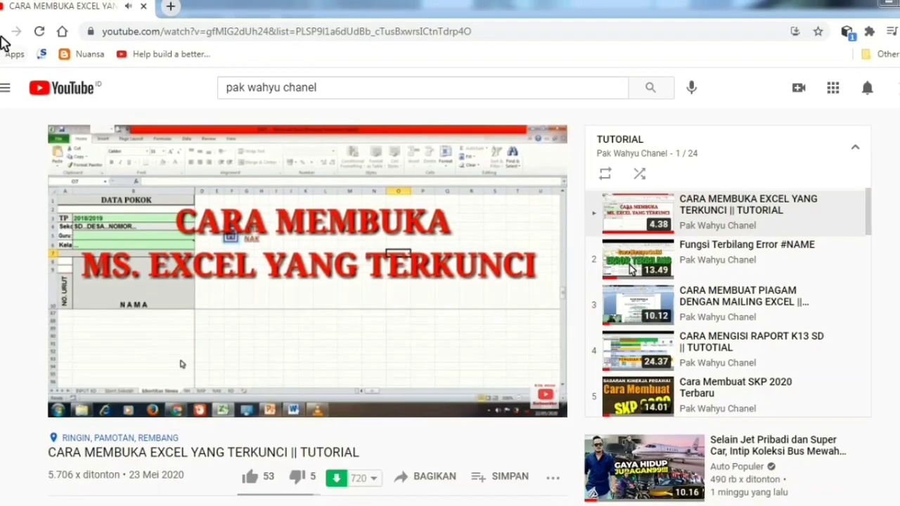
left_click(801, 256)
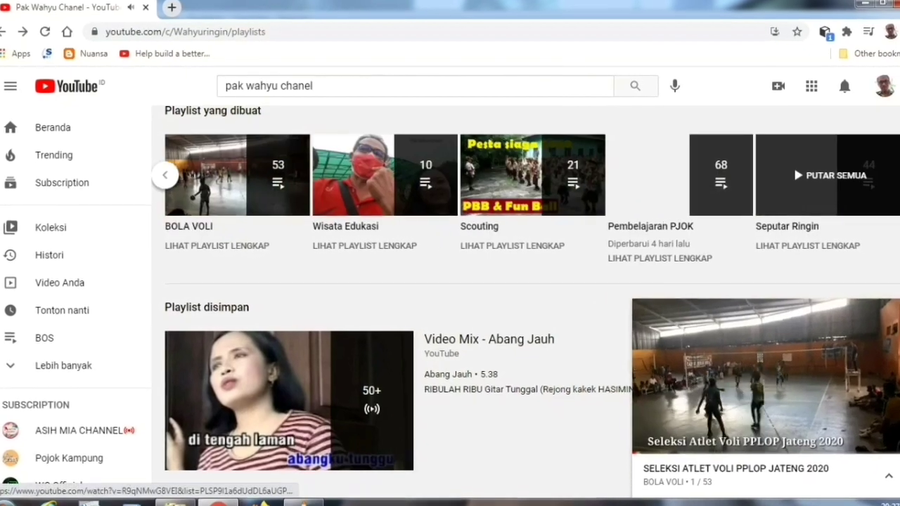
left_click(688, 176)
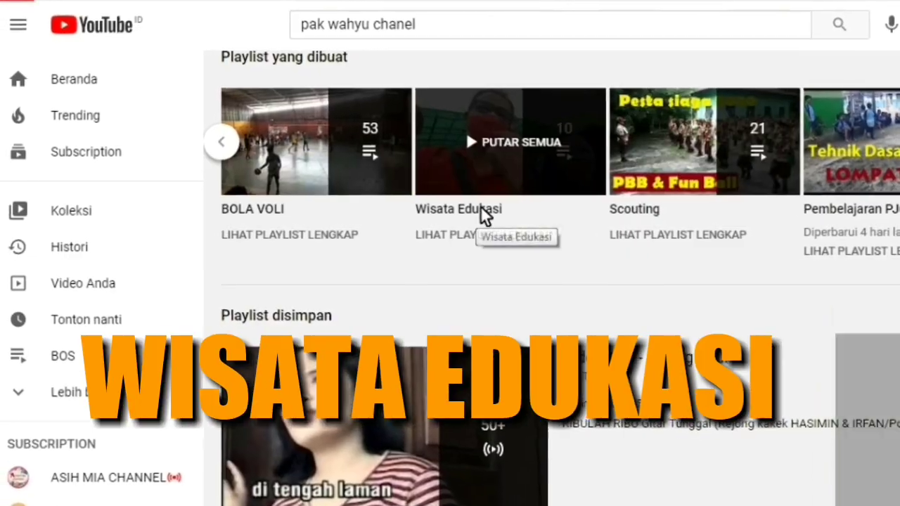
left_click(464, 211)
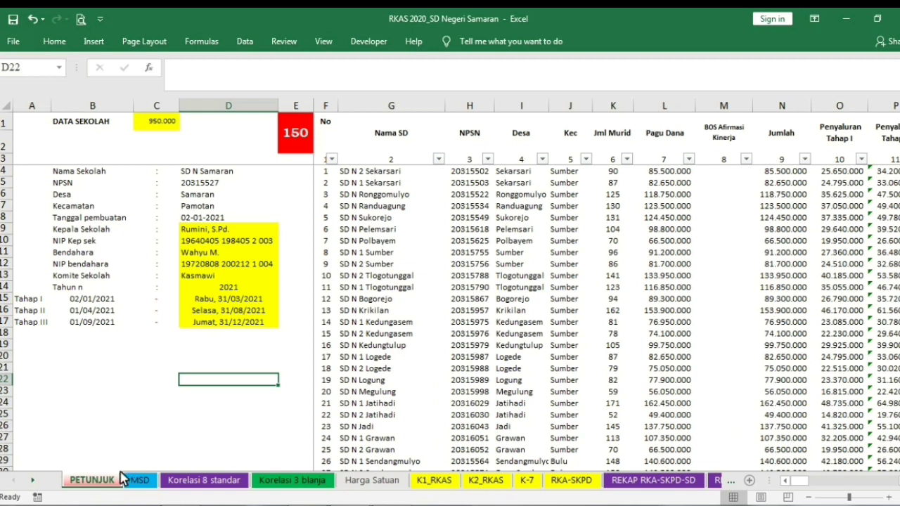
- Look through the PETUNJUK, MSD, Korelasi 8 standar, Korelasi 3 blanja and Harga Satuan sheets of the RKAS workbook in Excel
key("ctrl+Page_Up")
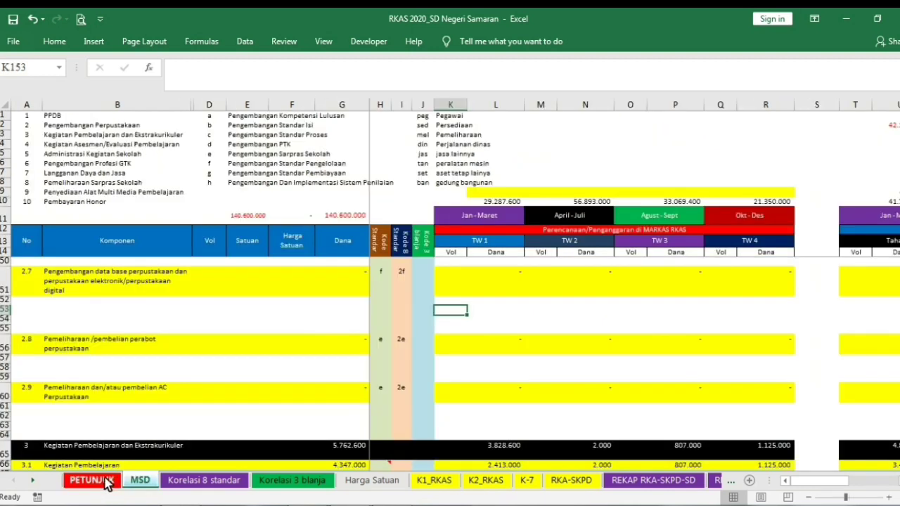
left_click(93, 480)
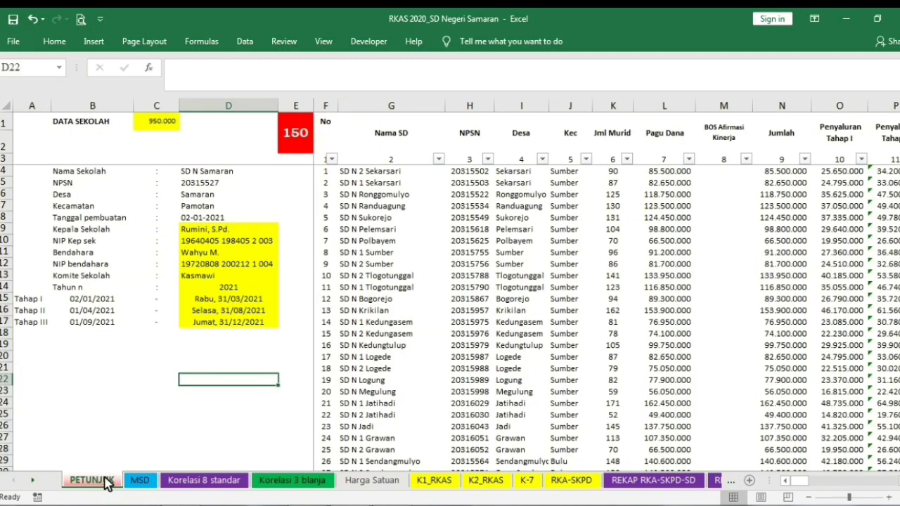
left_click(144, 483)
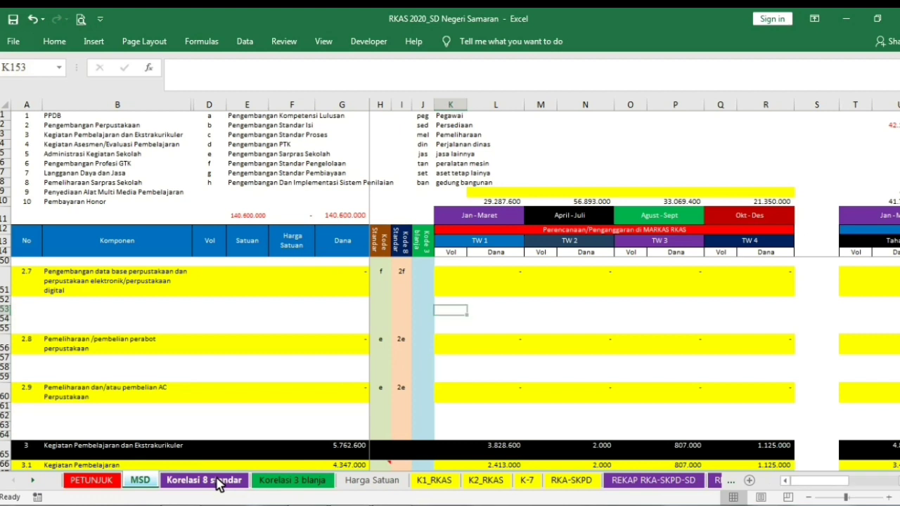
left_click(218, 482)
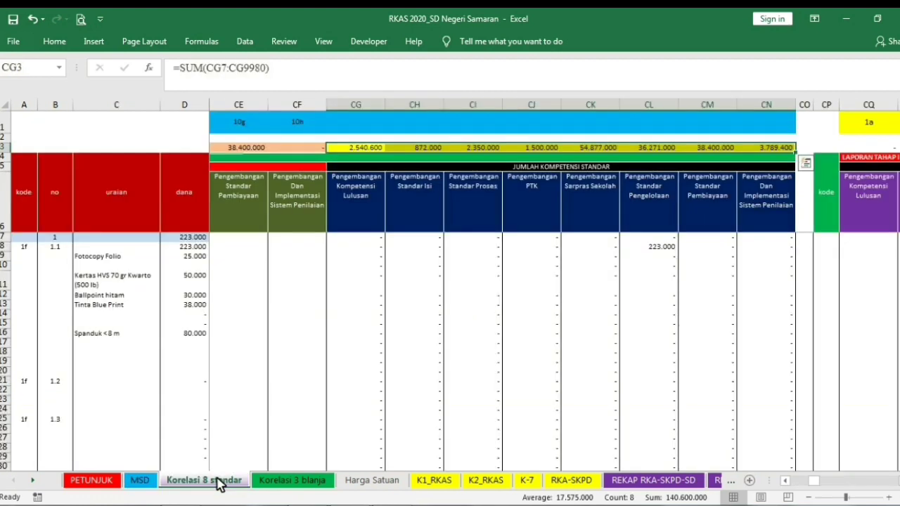
left_click(311, 484)
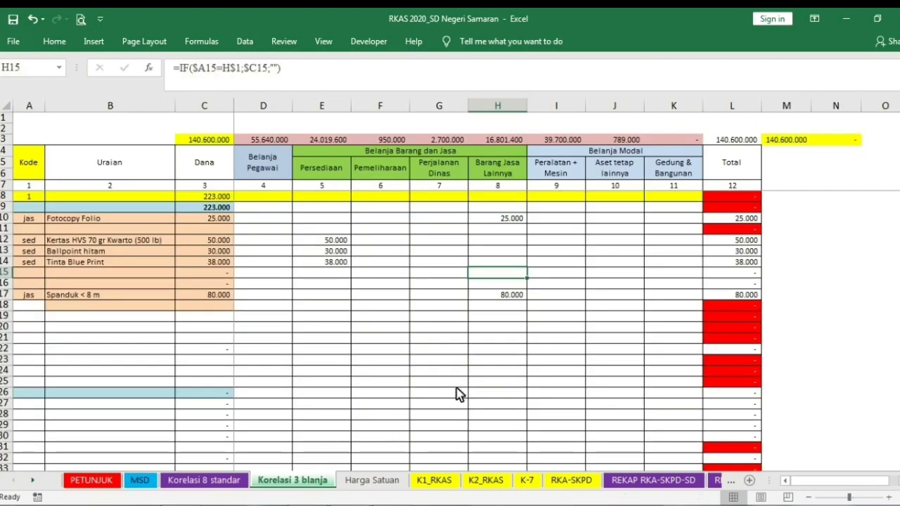
left_click(398, 483)
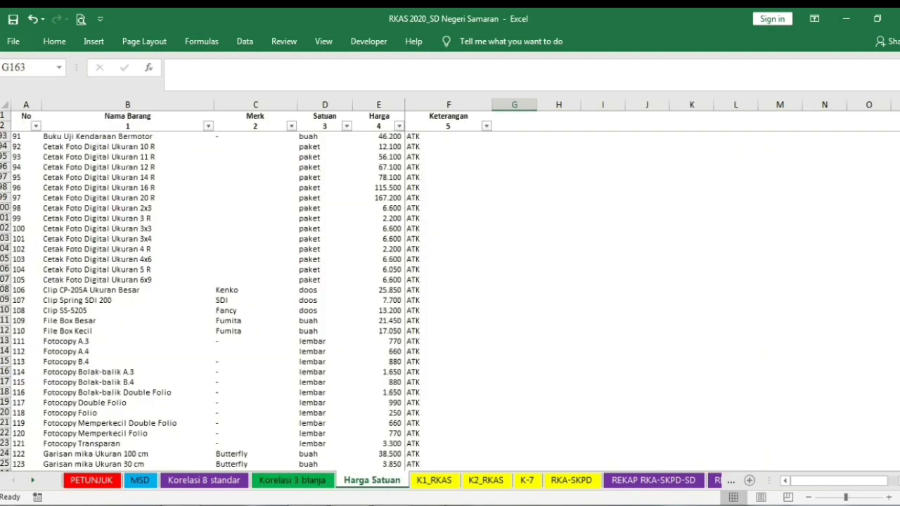
- Look through the report sheets K1_RKAS, K2_RKAS, K-7, RKA-SKPD, REKAP RKA-SKPD-SD and REKAP RKAS
left_click(436, 481)
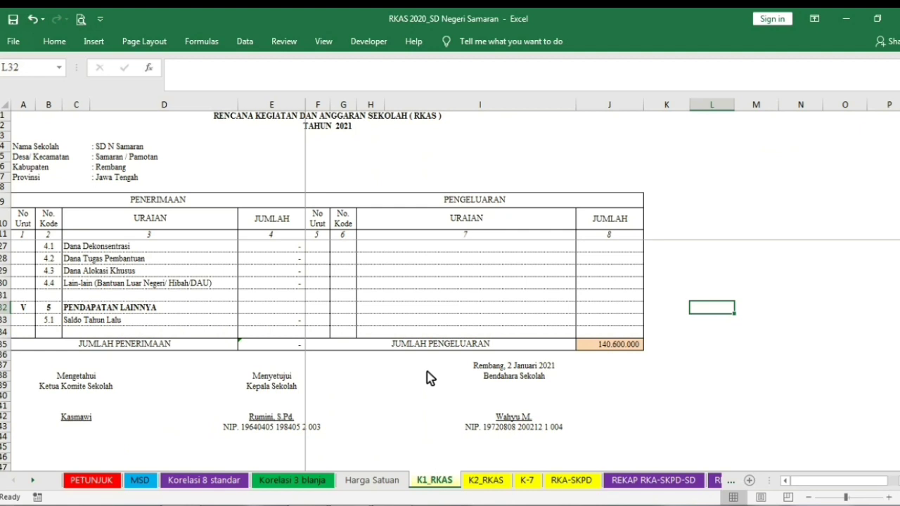
left_click(503, 483)
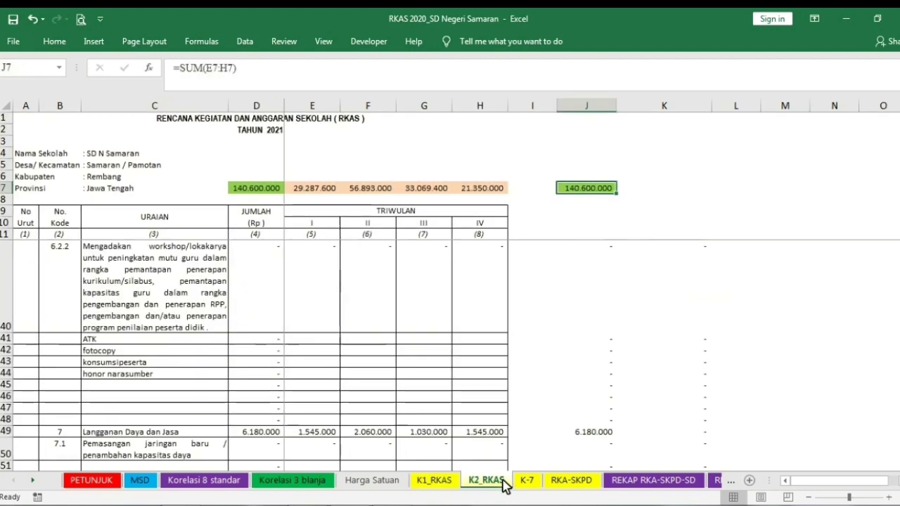
left_click(533, 485)
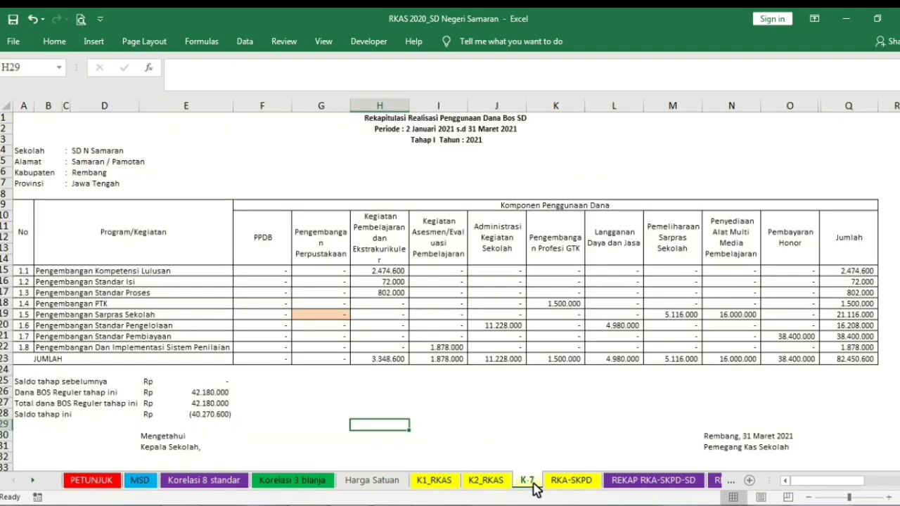
left_click(579, 485)
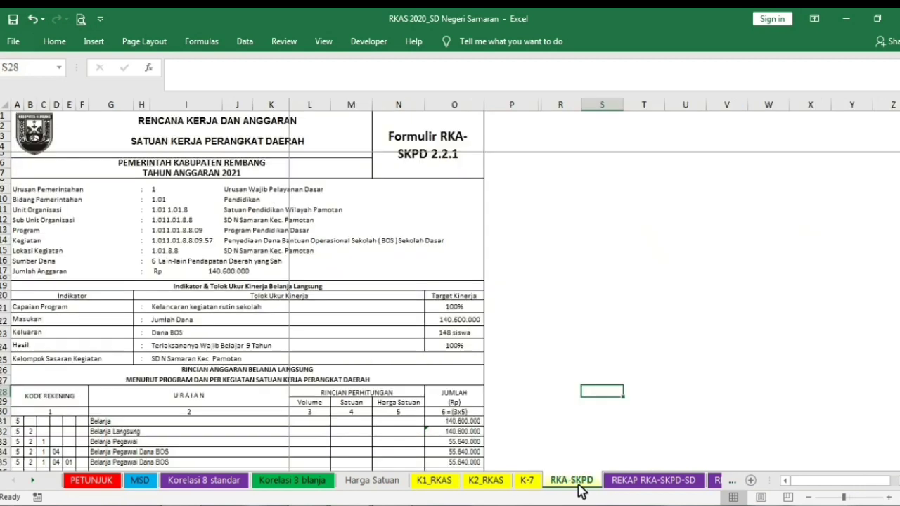
left_click(661, 484)
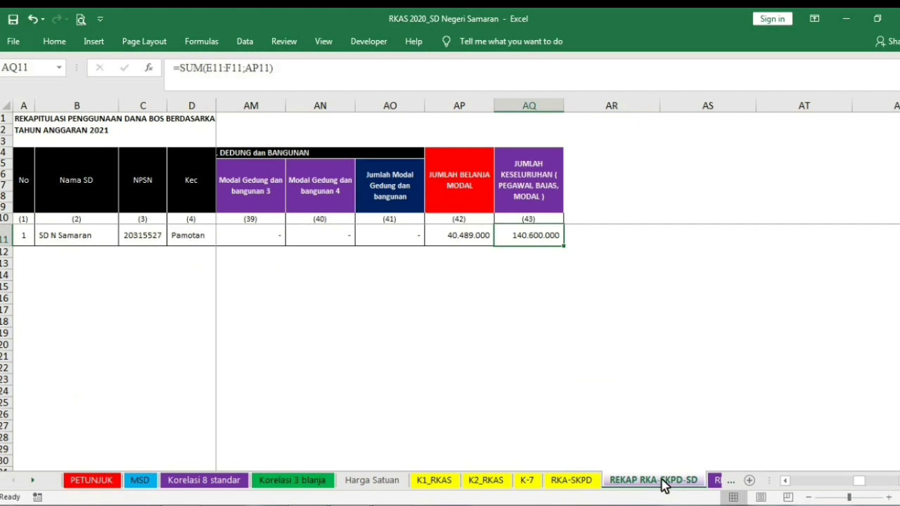
left_click(717, 482)
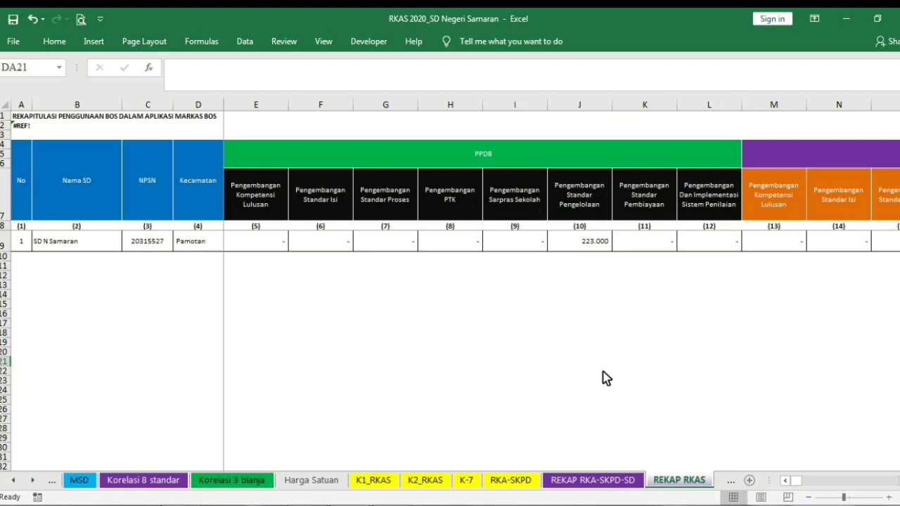
- Return to the PETUNJUK sheet and examine cell C1, the school number in E1 and the school list
left_click(17, 480)
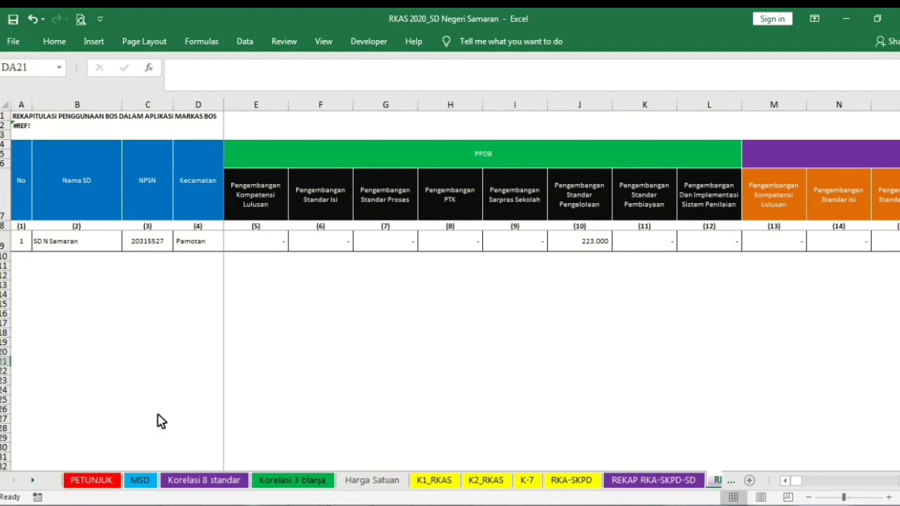
left_click(91, 480)
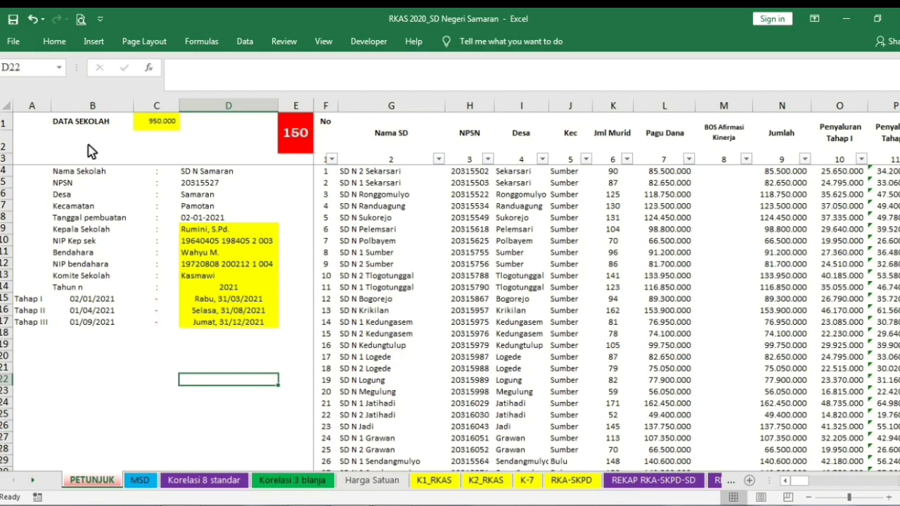
left_click(160, 129)
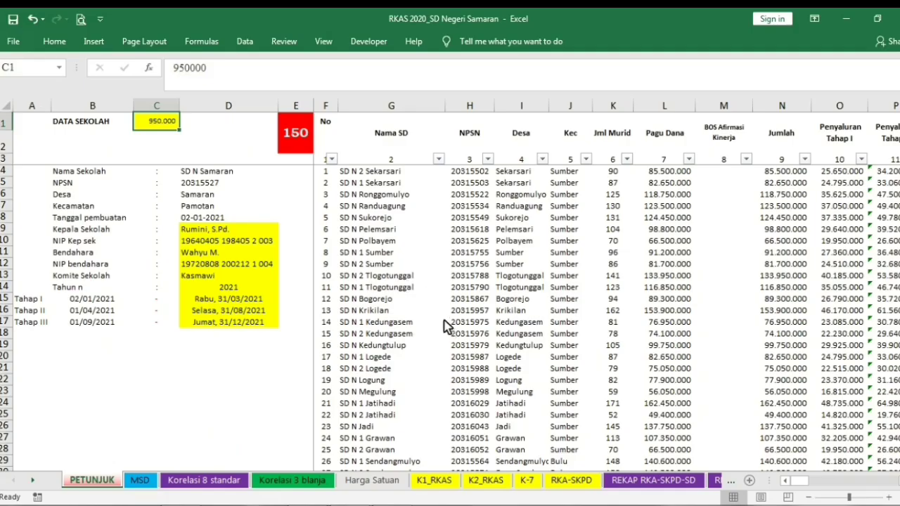
left_click(300, 141)
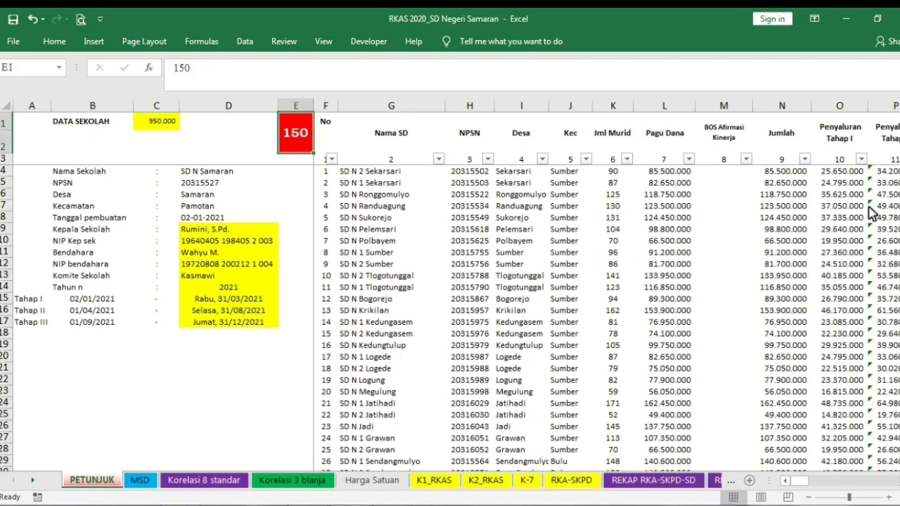
scroll(631, 217, "down", 2)
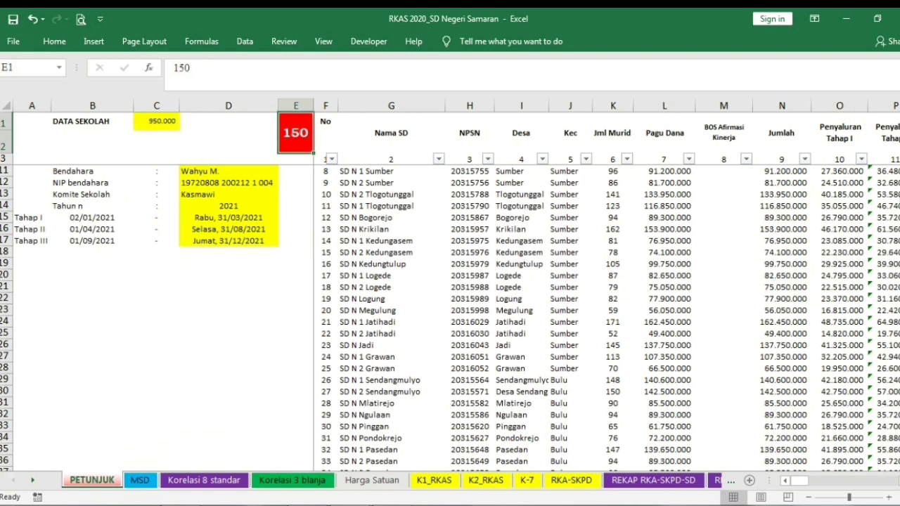
scroll(837, 211, "up", 3)
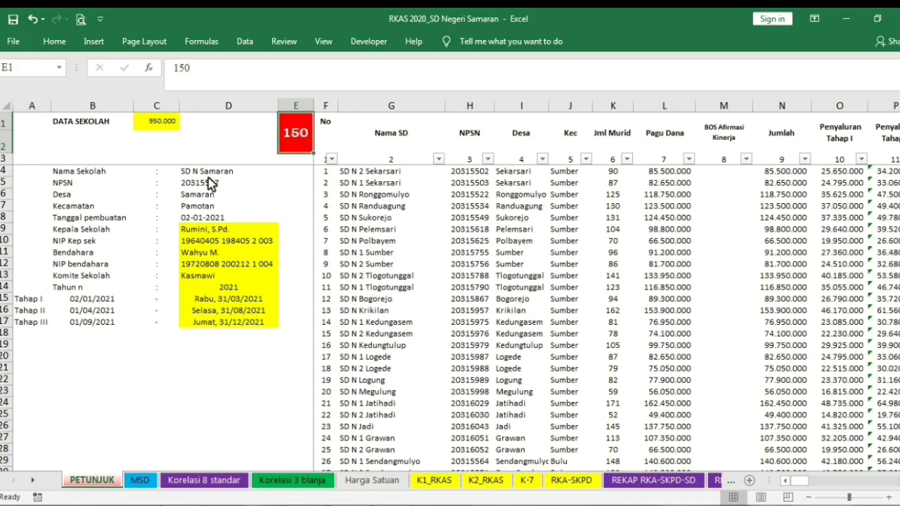
- Inspect the school-name lookup formula in D4 and check the SD N Samaran row in the school list, including its student count
left_click(189, 174)
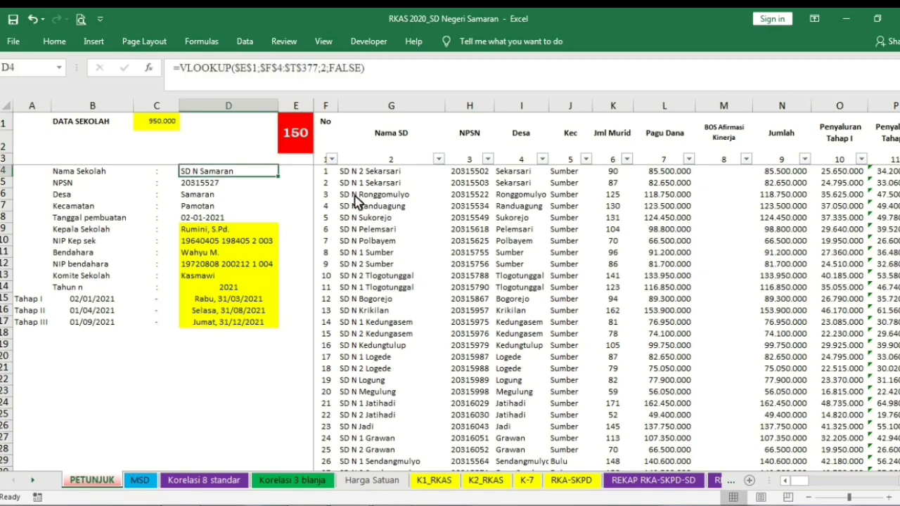
left_click_drag(899, 125, 899, 229)
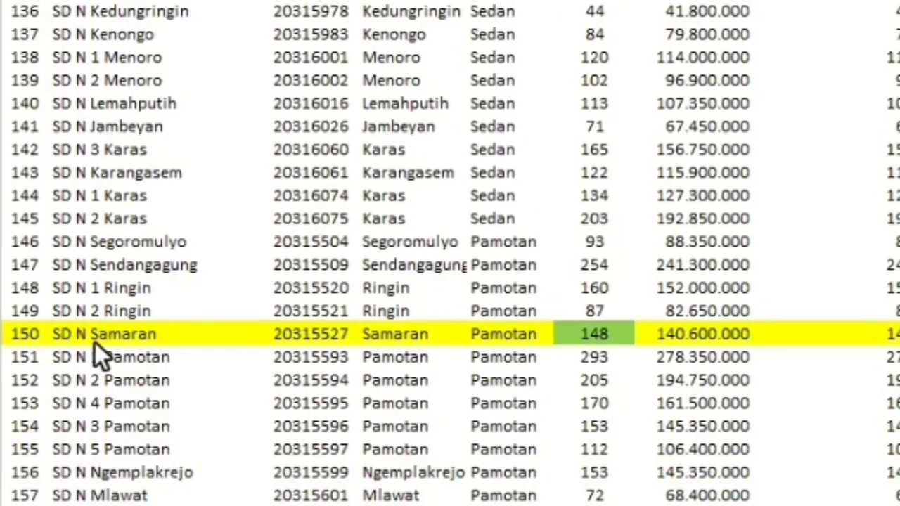
left_click_drag(67, 341, 682, 342)
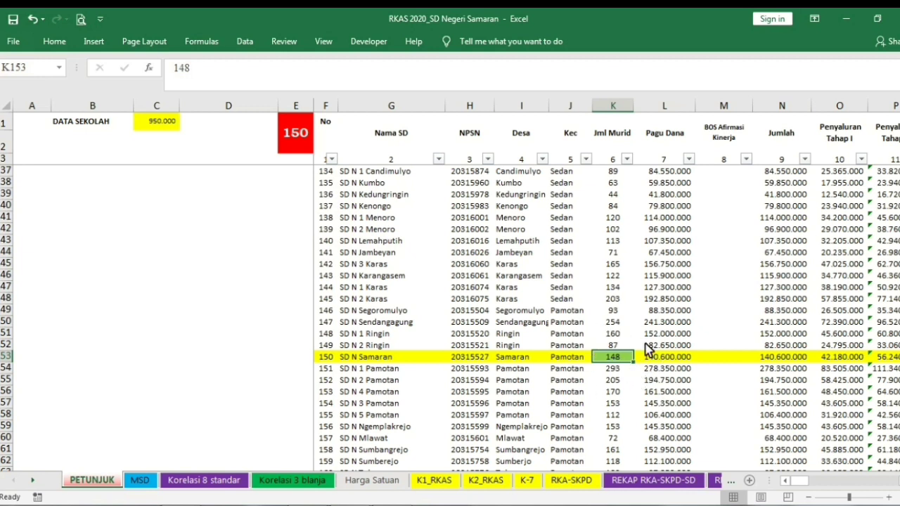
left_click_drag(897, 236, 897, 172)
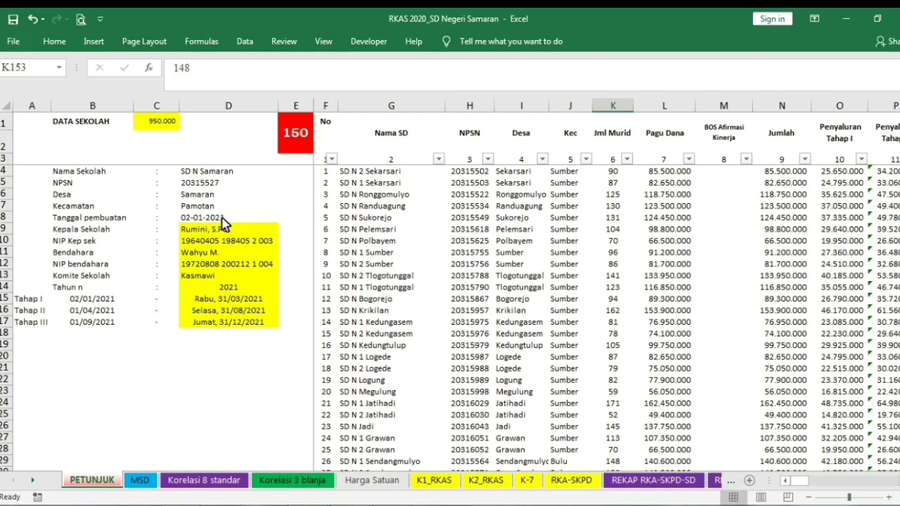
- Examine the school officials' details in D9:D13, the year formula in D14 and the Tahap I end date in D15
left_click_drag(196, 236, 199, 279)
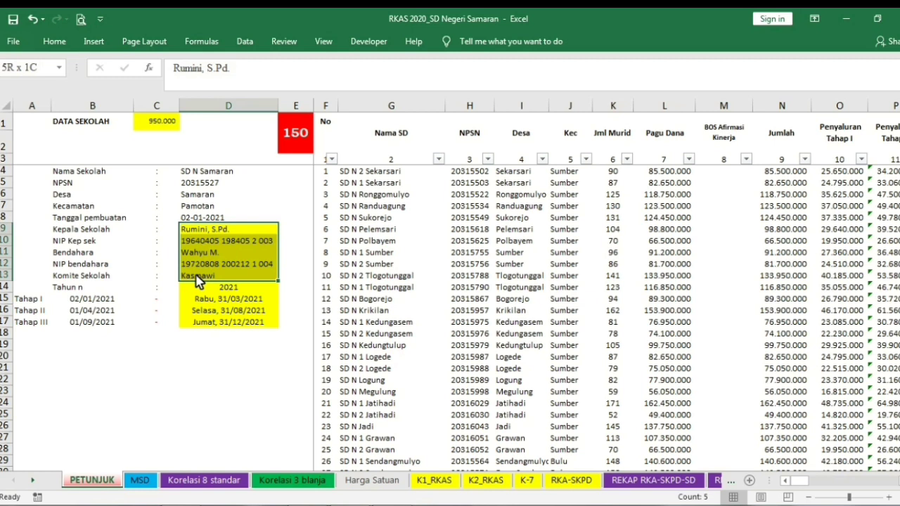
left_click_drag(199, 280, 199, 280)
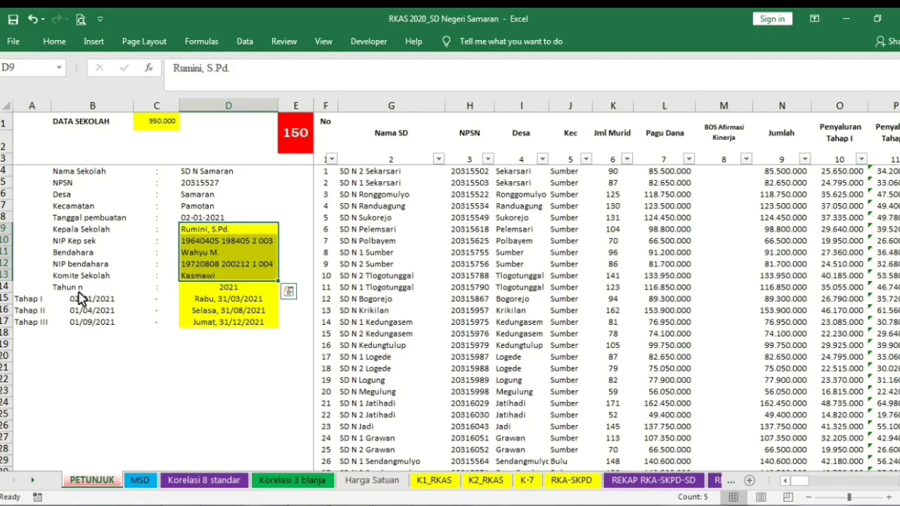
left_click(232, 290)
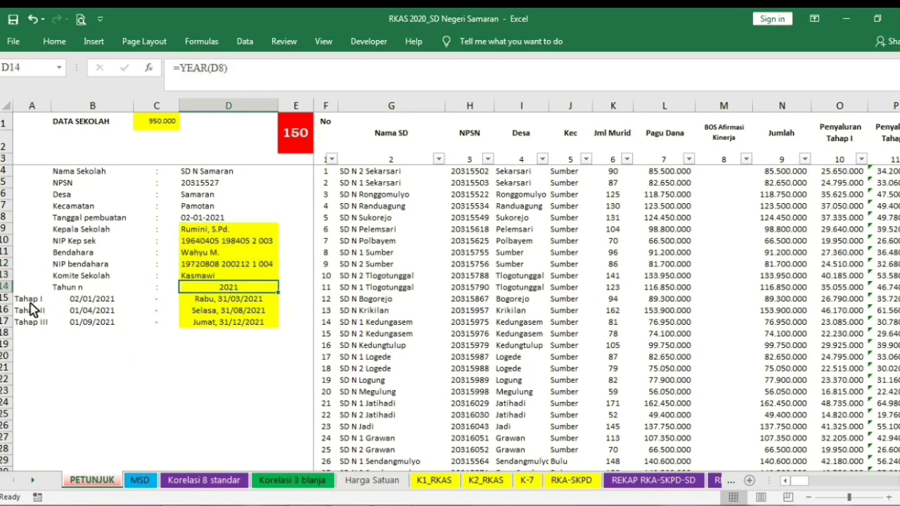
left_click(256, 302)
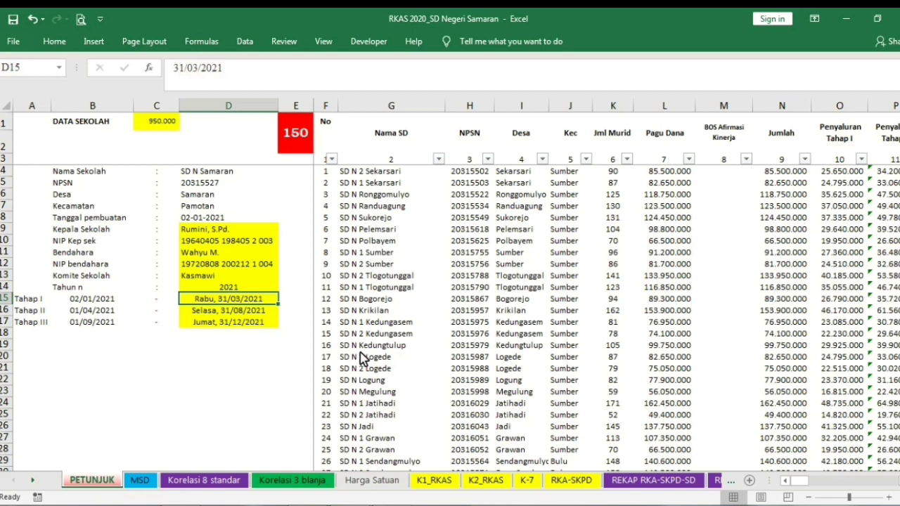
- Examine the TW 1 label and its Jumlah per TW formula in the Perencanaan/Penganggaran di MARKAS RKAS table
left_click_drag(807, 487, 844, 488)
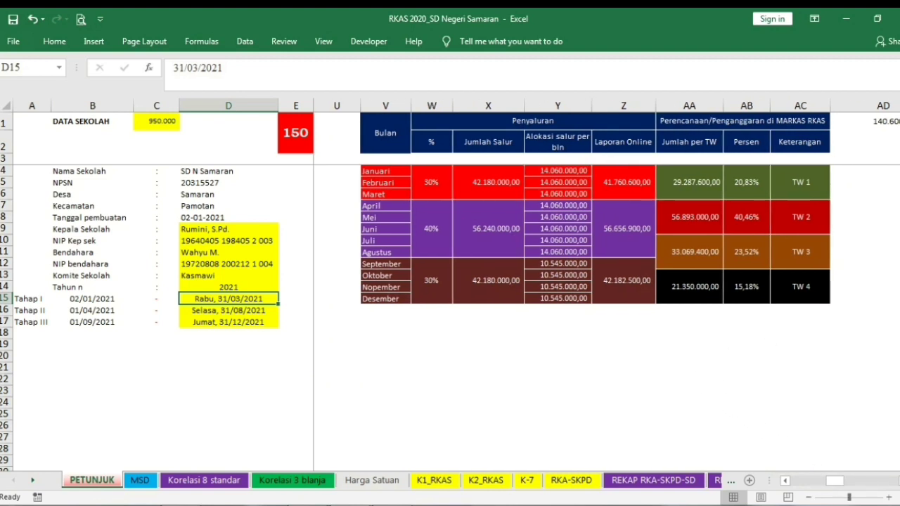
left_click(813, 181)
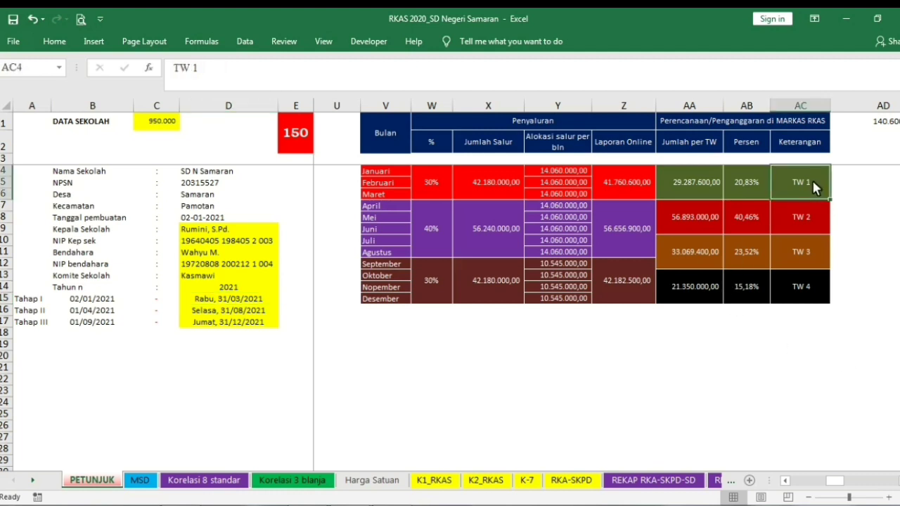
left_click(707, 189)
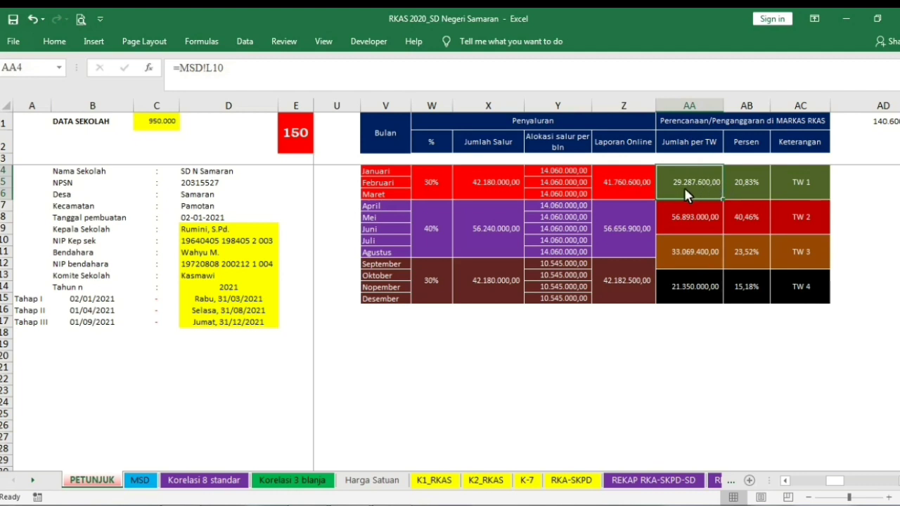
- Examine the Jumlah per TW amounts for TW 2, TW 3 and TW 4 and the TW 3 percentage
left_click(698, 226)
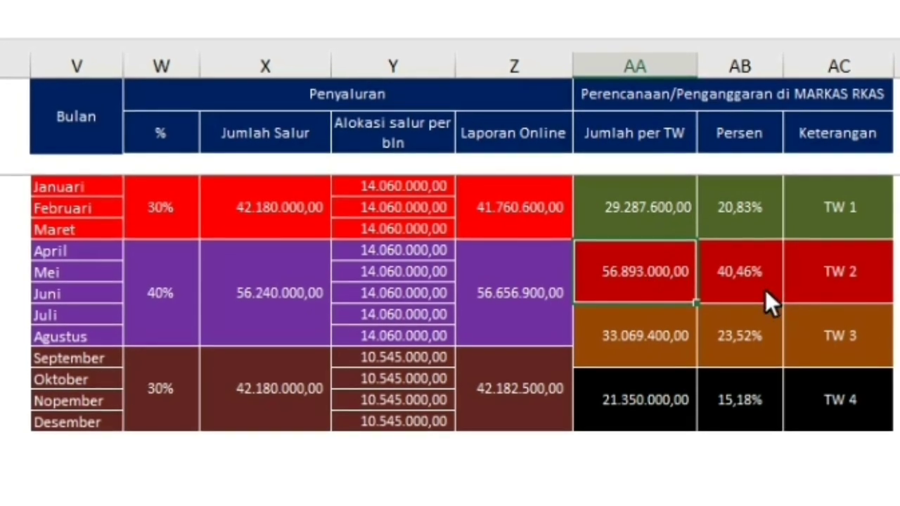
left_click(646, 366)
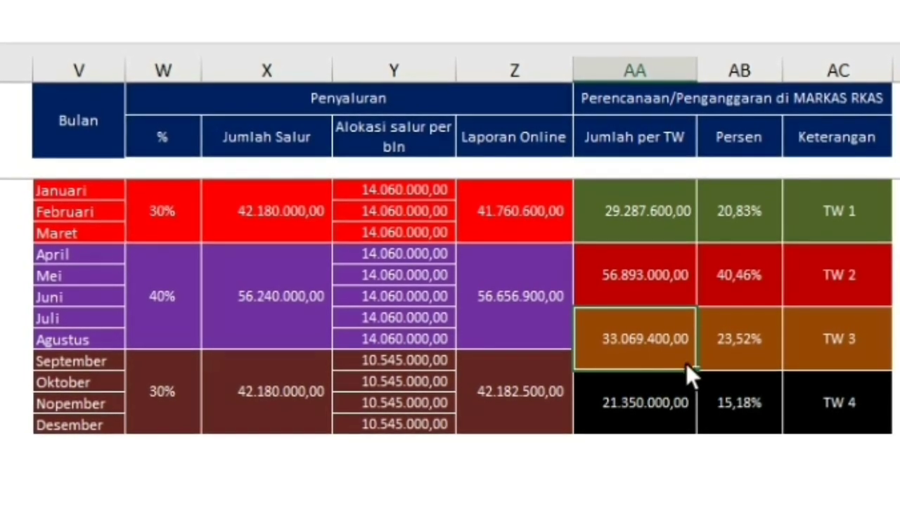
left_click(754, 350)
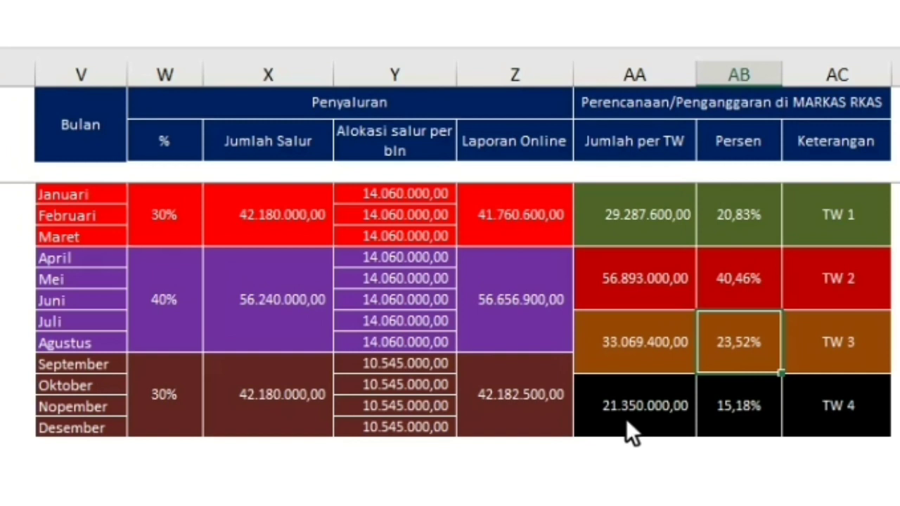
left_click(627, 420)
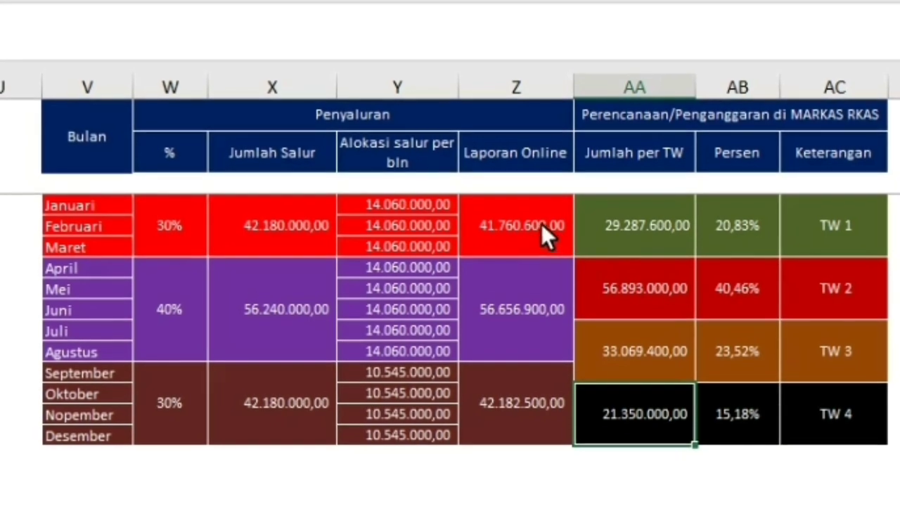
- Compare the totals of the Jumlah per TW column AA4:AA15 and the Laporan Online column Z4:Z15, checking the formula in Z4
left_click(537, 223)
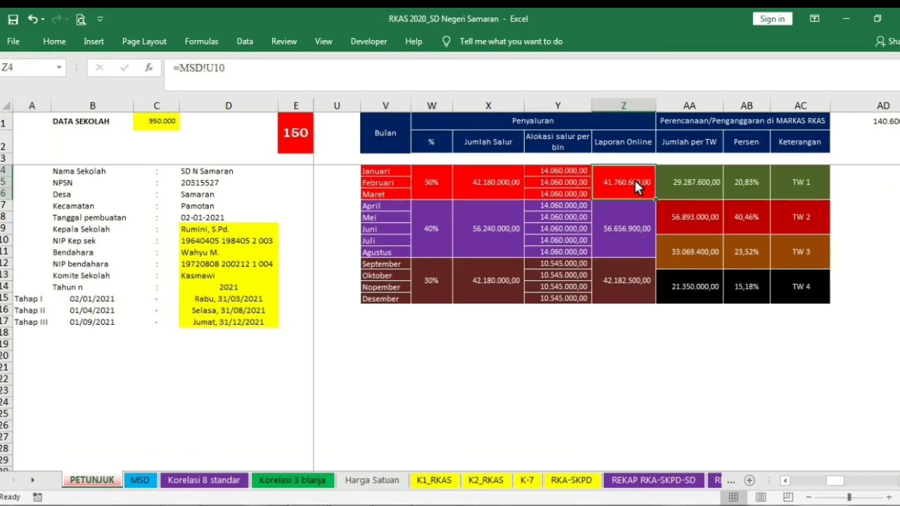
scroll(536, 225, "down", 3)
scroll(536, 225, "up", 3)
scroll(634, 183, "down", 1)
scroll(635, 183, "up", 1)
left_click_drag(711, 182, 706, 274)
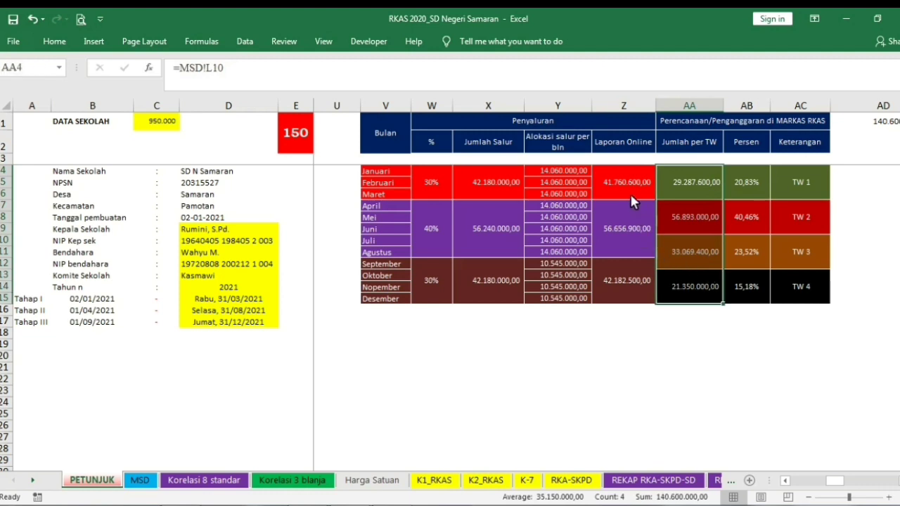
left_click_drag(628, 185, 627, 278)
- Switch to the MSD sheet and examine the numbered list of budget components in A1:B10
left_click_drag(834, 481, 794, 485)
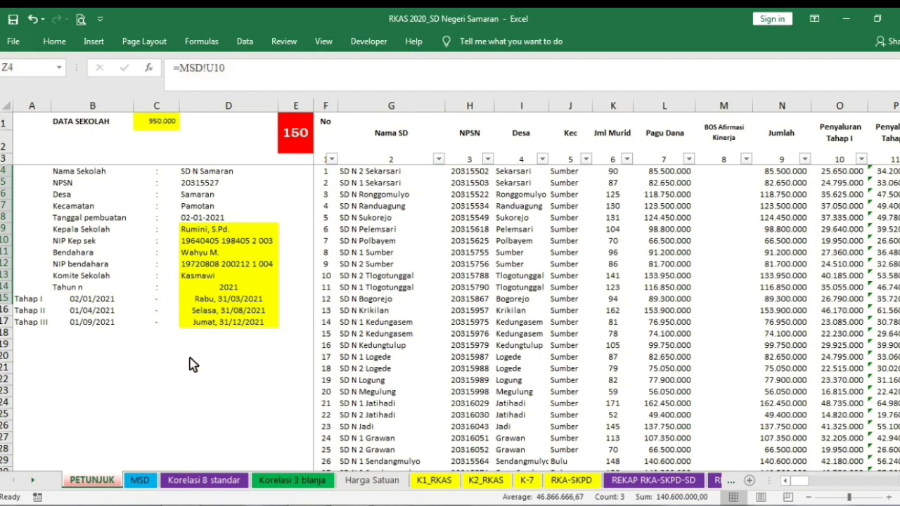
left_click(139, 481)
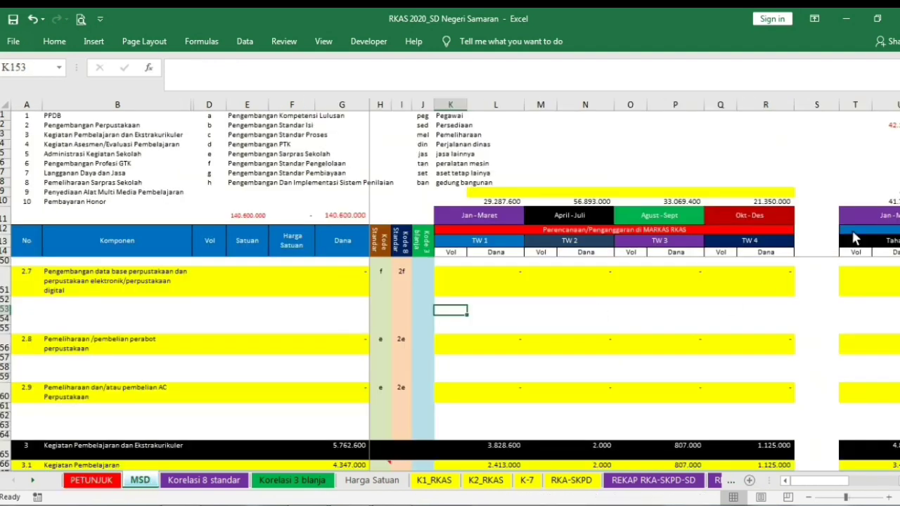
left_click_drag(899, 133, 899, 118)
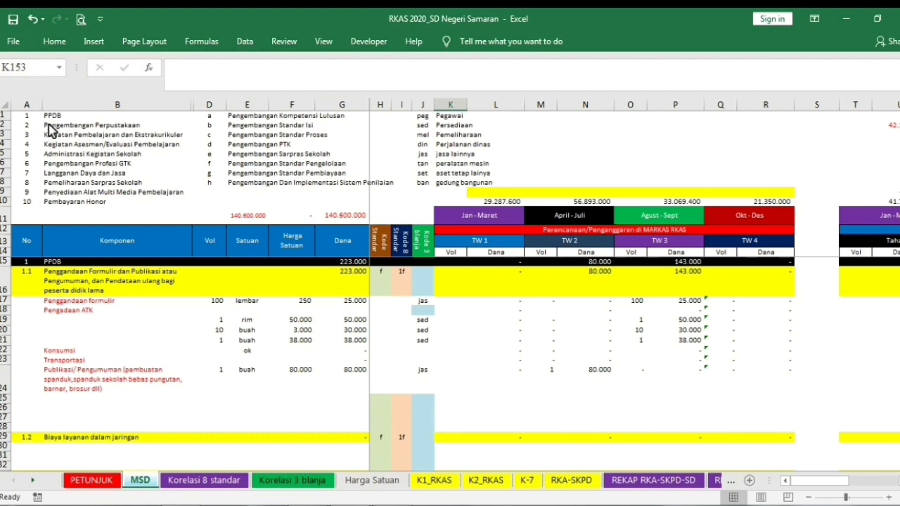
left_click_drag(39, 116, 53, 211)
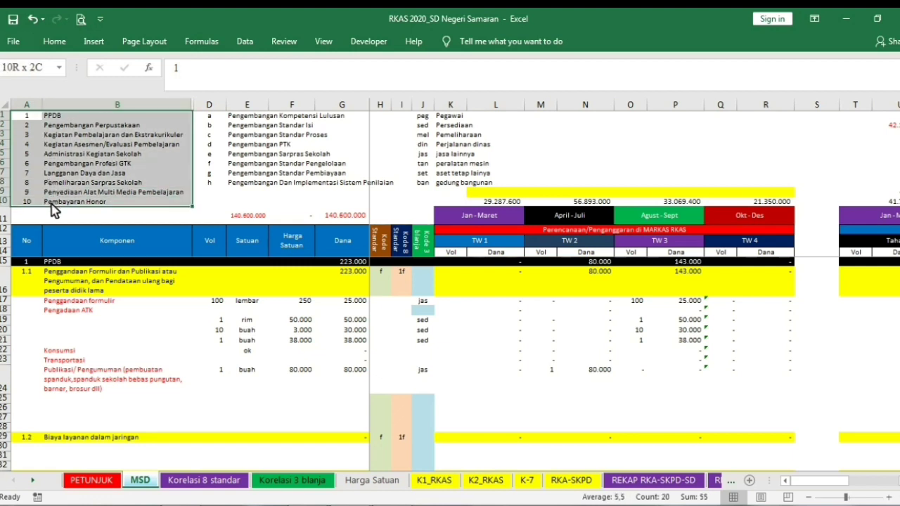
left_click_drag(51, 205, 73, 199)
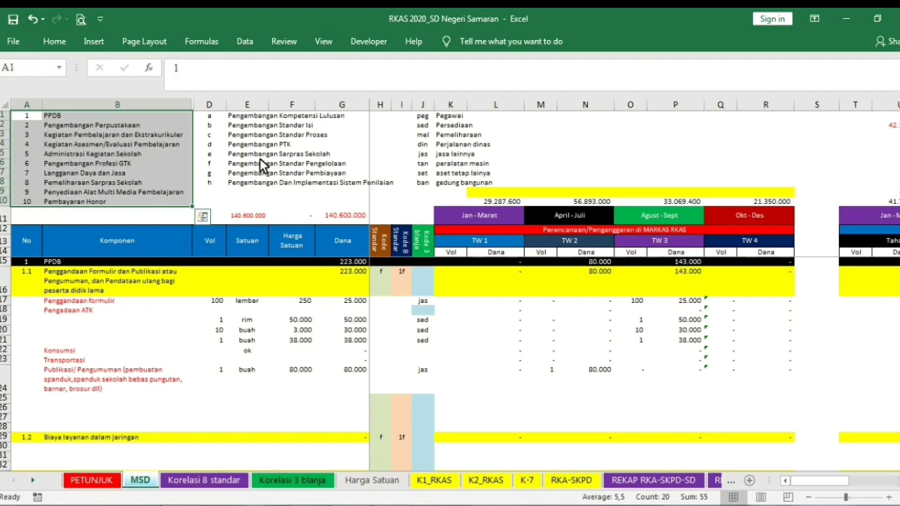
- Examine the list of eight development standards in E1:E8 and the spending-type codes starting at J1
left_click(260, 156)
left_click_drag(252, 116, 259, 185)
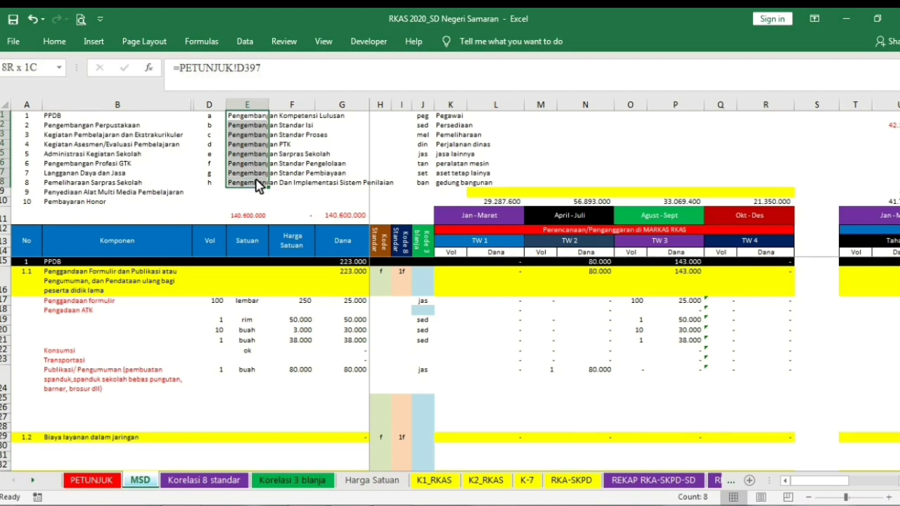
left_click_drag(261, 184, 261, 186)
left_click(426, 117)
left_click_drag(431, 123, 478, 179)
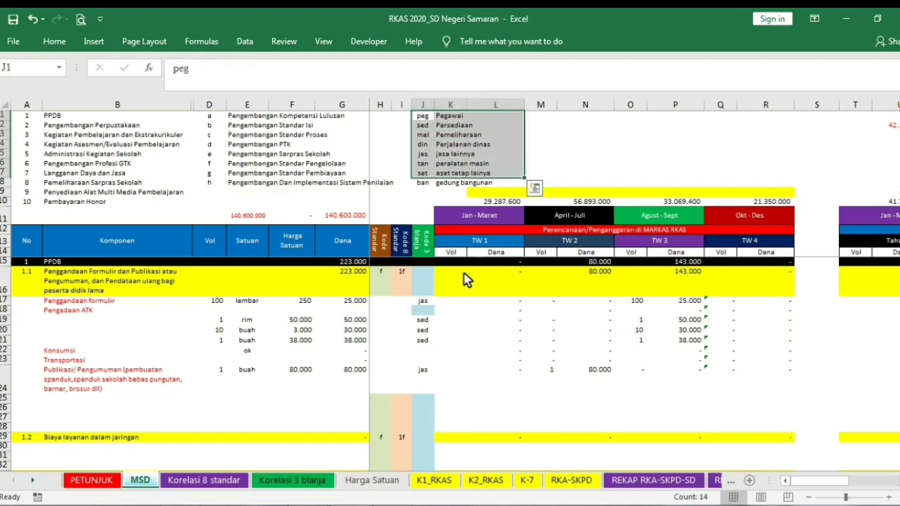
- Check the unit price in F19 and the TW 1 to TW 4 headers of the Perencanaan/Penganggaran di MARKAS RKAS block
left_click(281, 324)
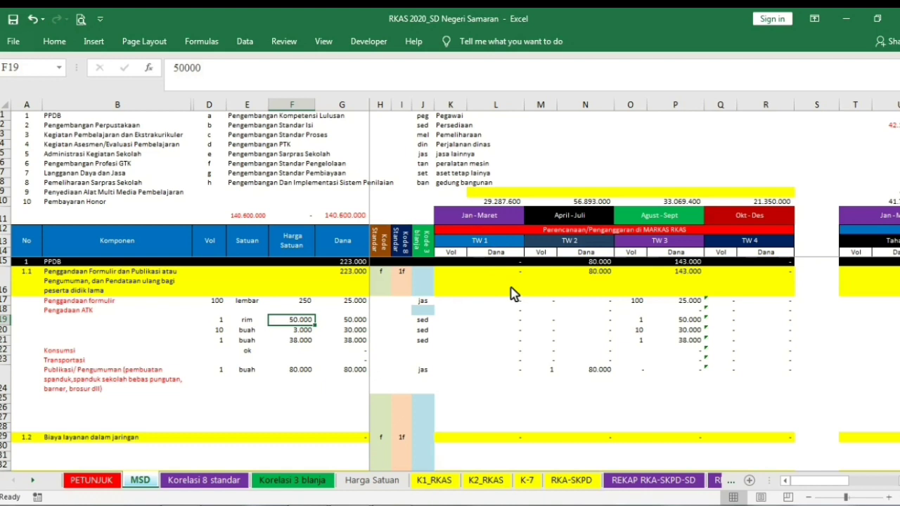
left_click(481, 241)
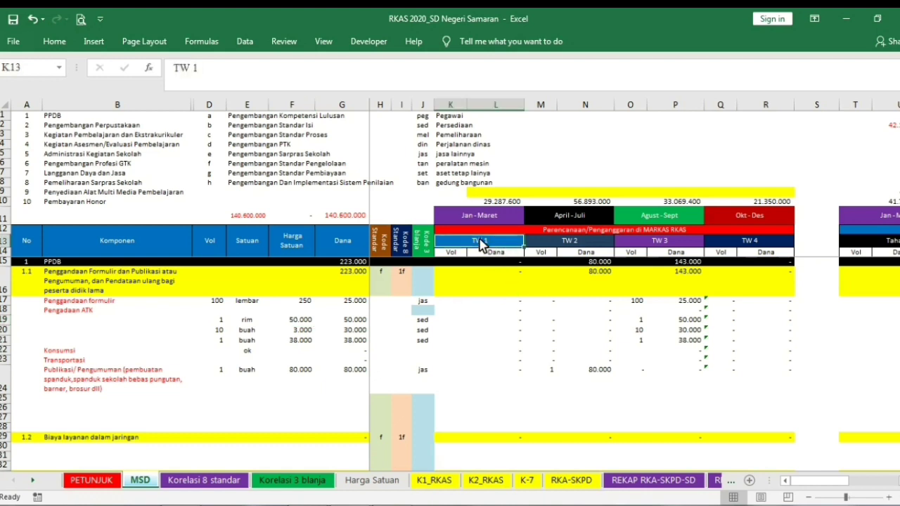
left_click(576, 245)
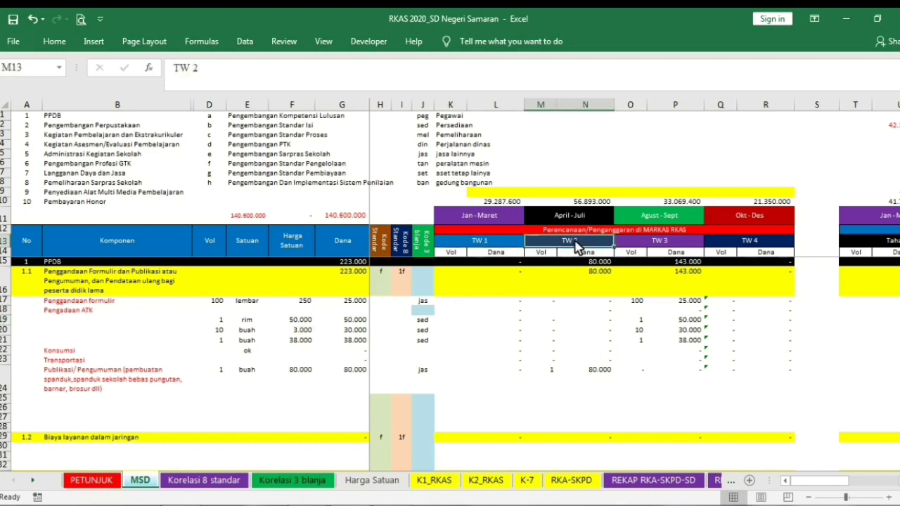
left_click(648, 246)
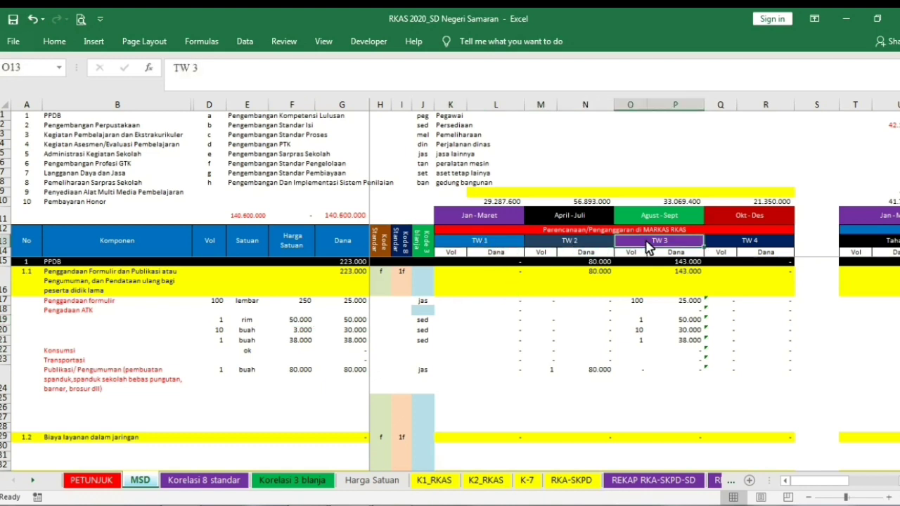
left_click(745, 245)
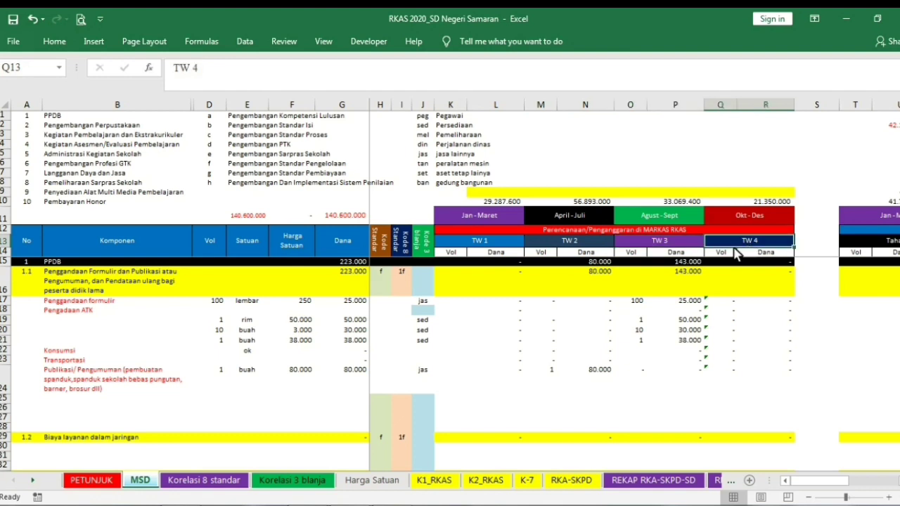
- Examine the quarterly totals in L10:R10 and the SUM formula in L10
left_click(507, 201)
left_click_drag(515, 204, 767, 210)
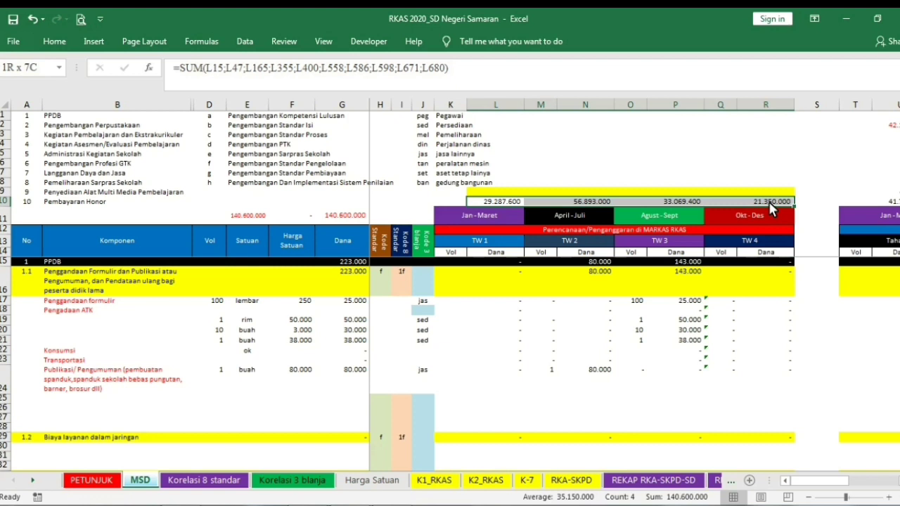
left_click_drag(768, 200, 769, 200)
left_click(542, 284)
left_click(502, 204)
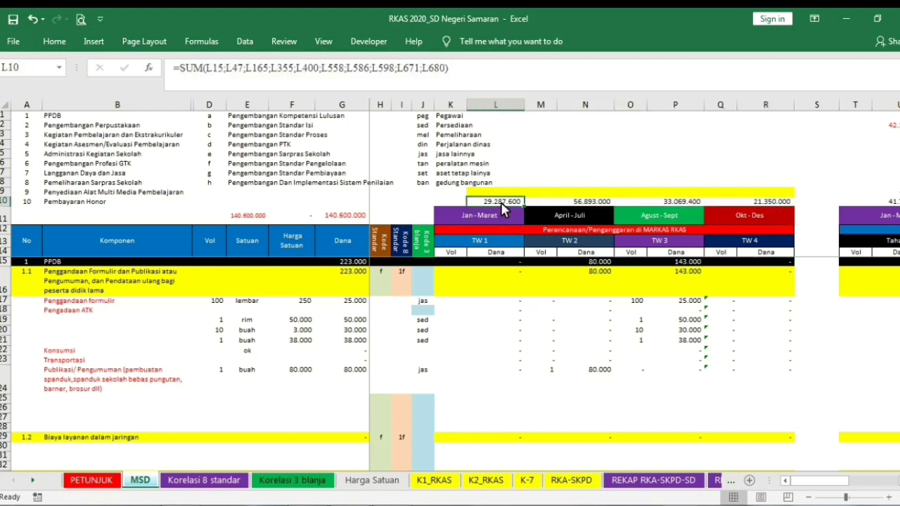
- Inspect the TW 1 and TW 2 Dana formulas and the TW 3 Vol entries in the PPDB item rows
left_click_drag(496, 301, 490, 440)
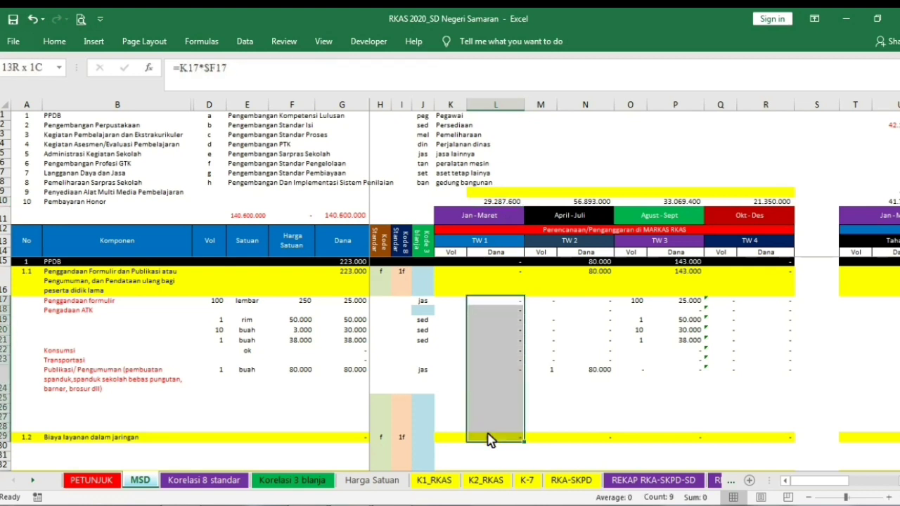
left_click_drag(585, 310, 585, 408)
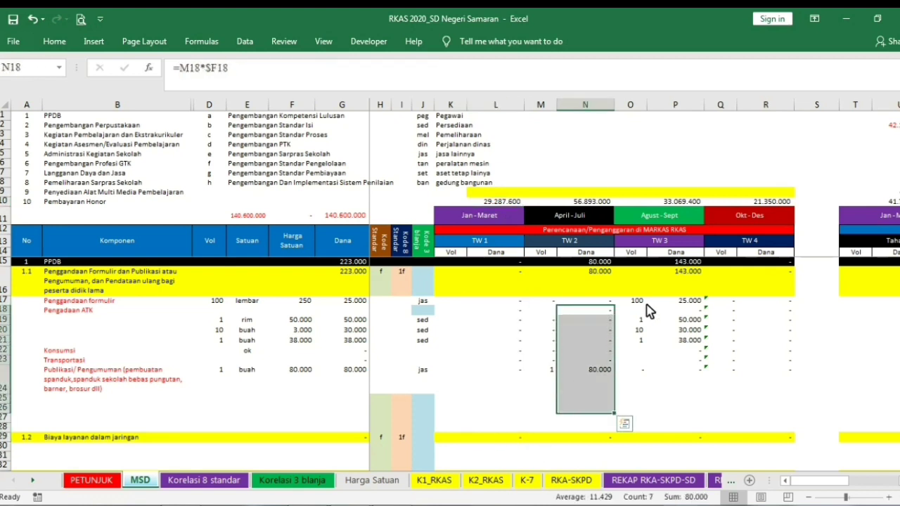
left_click_drag(636, 301, 643, 342)
- Examine the Penyaluran untuk Laporan block, including the Jan - Maret header and the disbursement amounts in row 2
left_click_drag(838, 485, 878, 490)
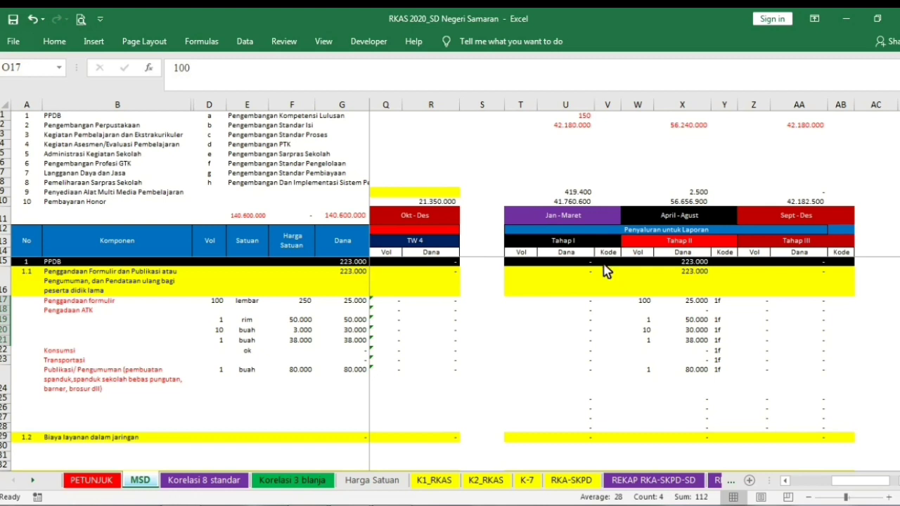
left_click(579, 220)
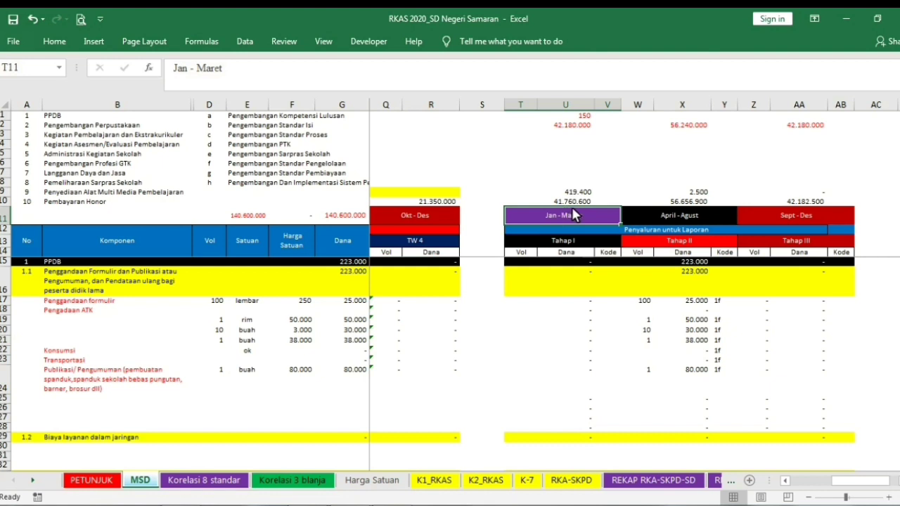
left_click(566, 127)
left_click_drag(593, 135, 807, 136)
left_click(690, 162)
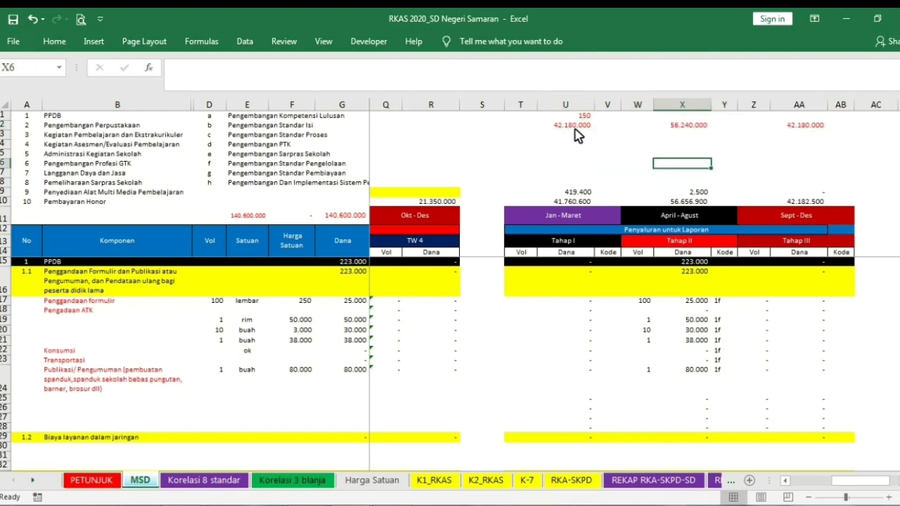
- Inspect the disbursement lookup formulas in U2, X2 and AA2 and the school-number reference in U1
left_click(576, 130)
left_click(696, 130)
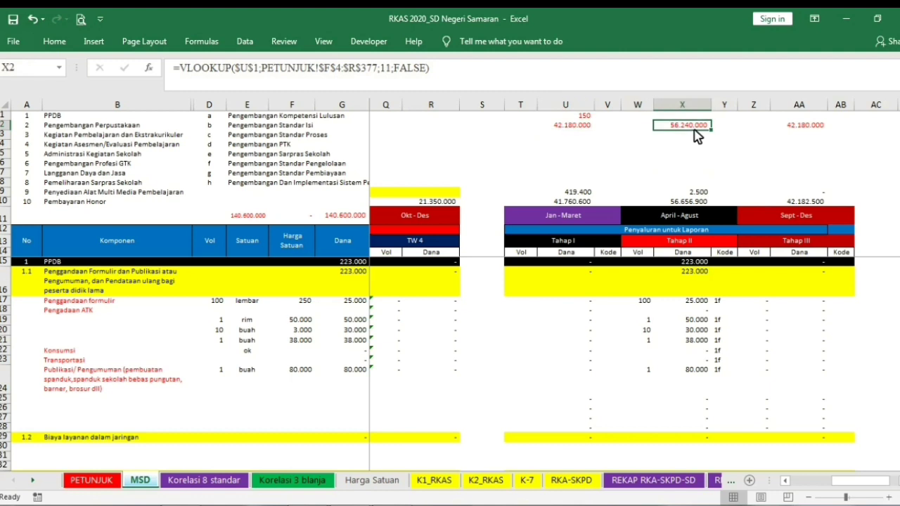
left_click(809, 133)
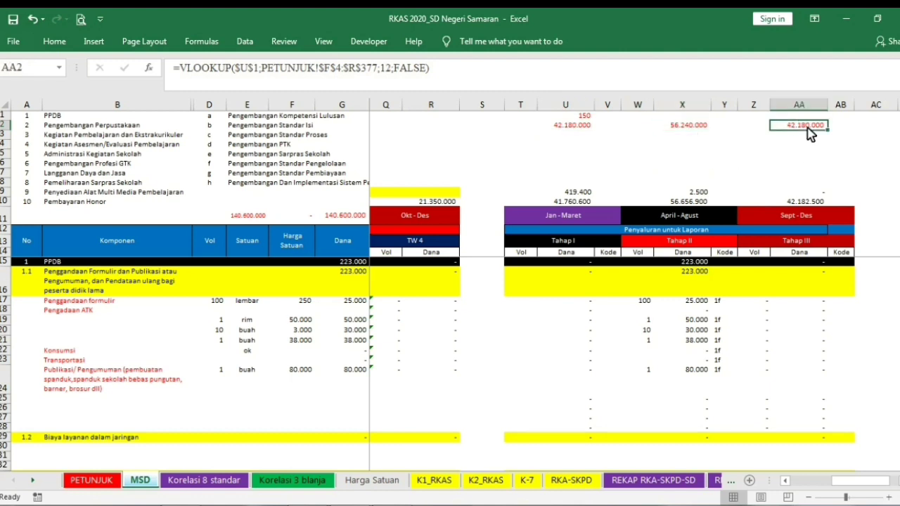
left_click(591, 116)
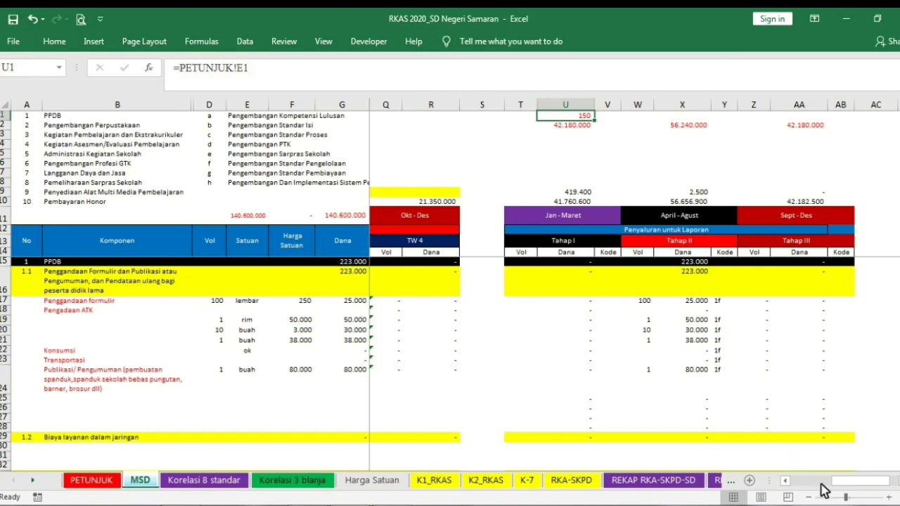
- Switch to the Korelasi 8 standar sheet and examine the totals under Jumlah Kompetensi Standar
left_click_drag(854, 490, 812, 486)
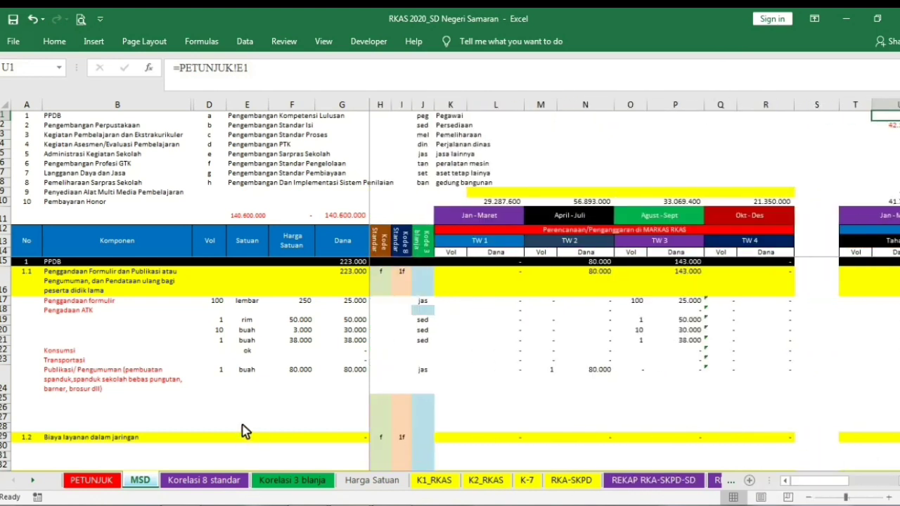
left_click(195, 485)
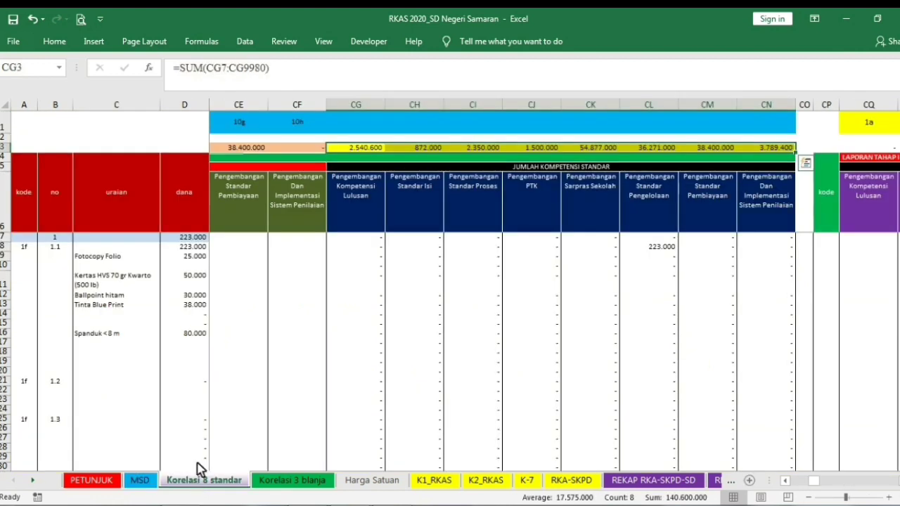
scroll(307, 316, "down", 1)
scroll(306, 316, "up", 1)
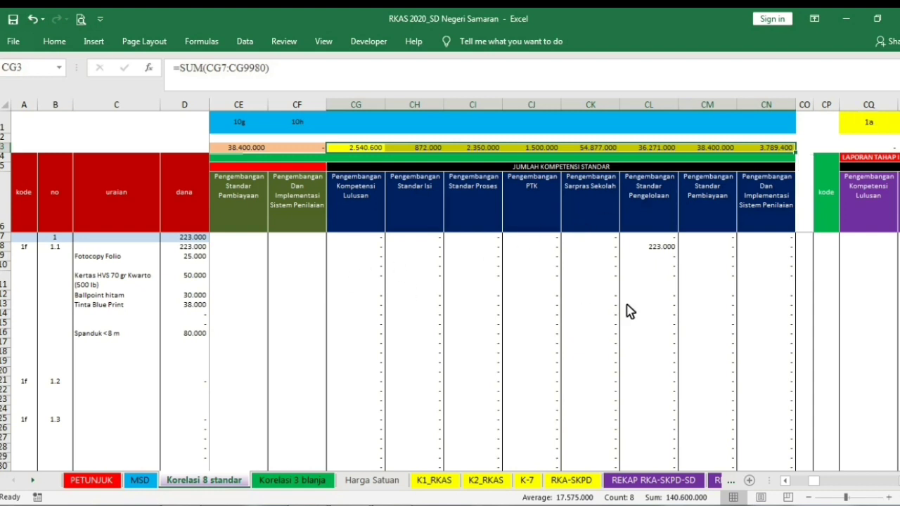
left_click_drag(899, 118, 899, 119)
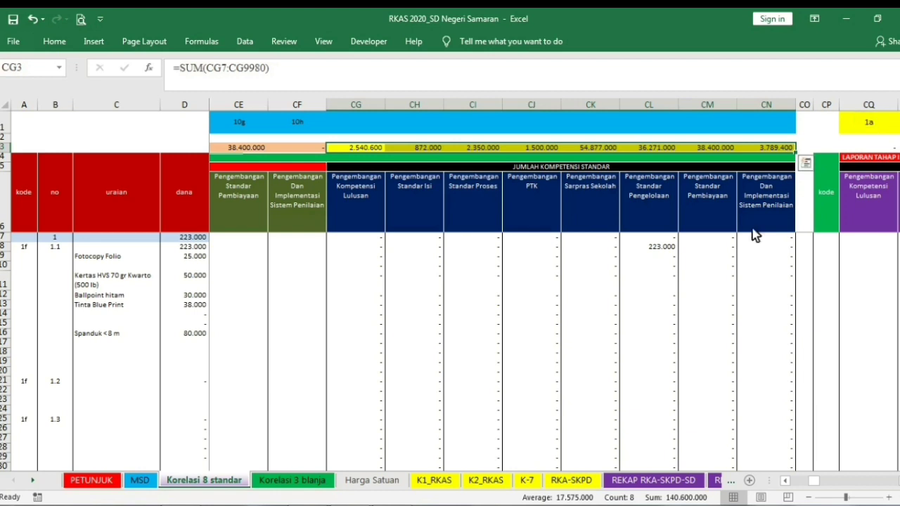
- Return to the MSD sheet and examine the standard and spending code cells of row 2.1 Penyediaan Buku Teks
left_click(140, 483)
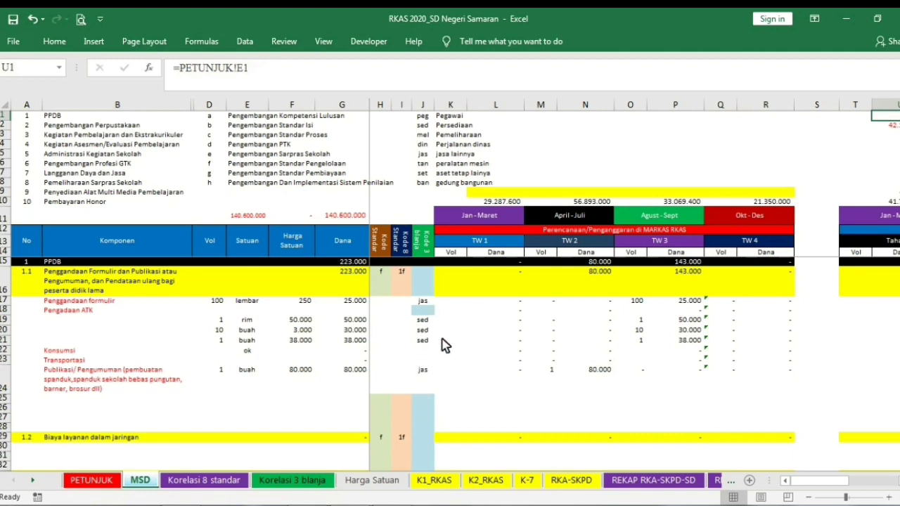
left_click_drag(848, 480, 830, 486)
scroll(403, 300, "down", 8)
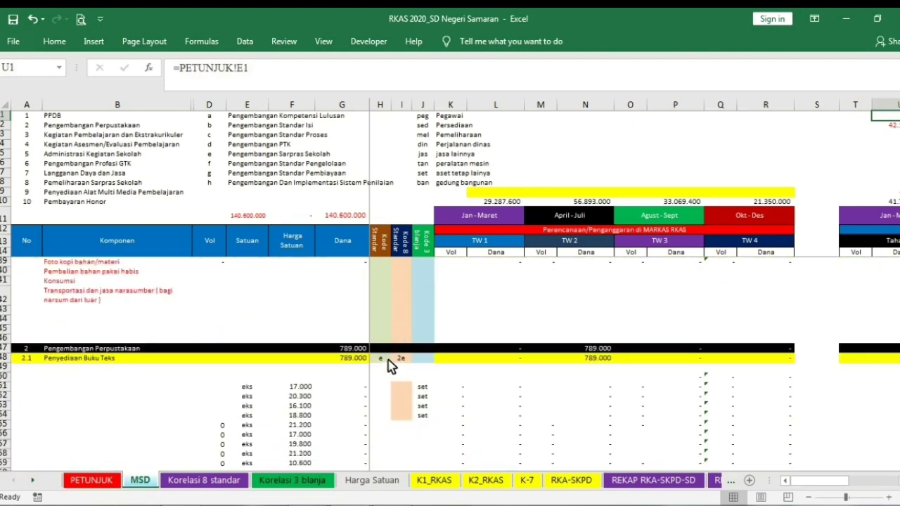
left_click(391, 367)
left_click(422, 359)
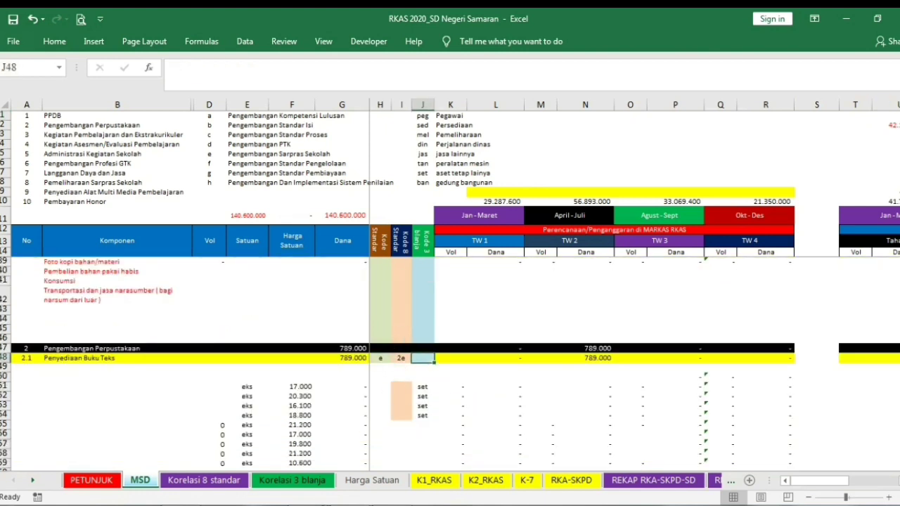
- Switch to the Korelasi 8 standar sheet and examine the LAPORAN TAHAP II block, including the code-matching formula in GA11
left_click(232, 480)
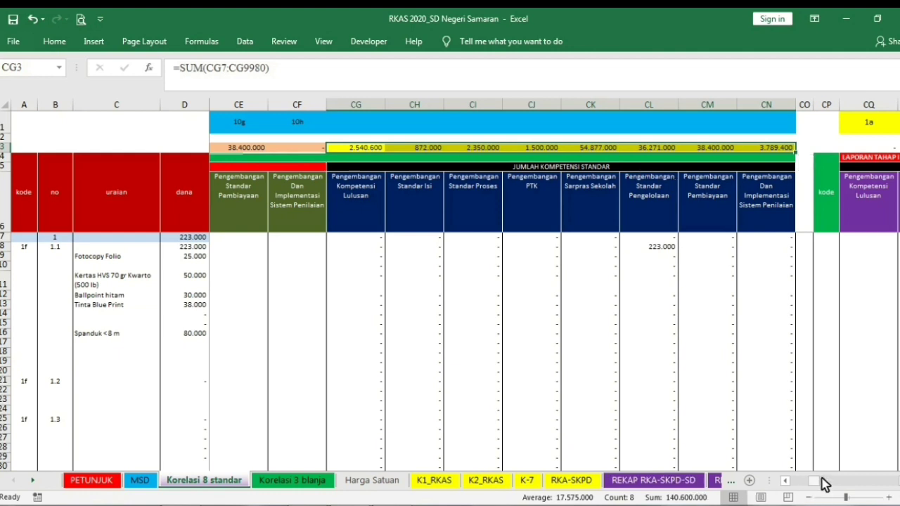
left_click_drag(823, 483, 845, 484)
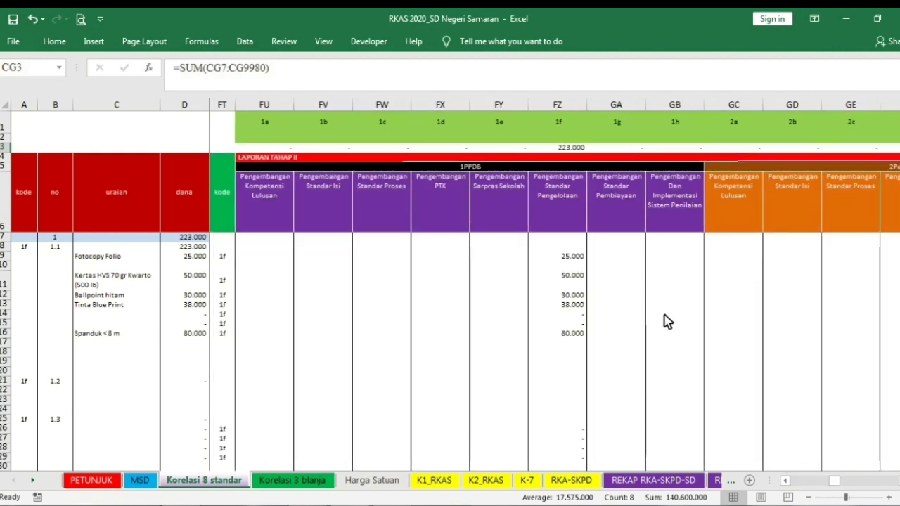
left_click(644, 278)
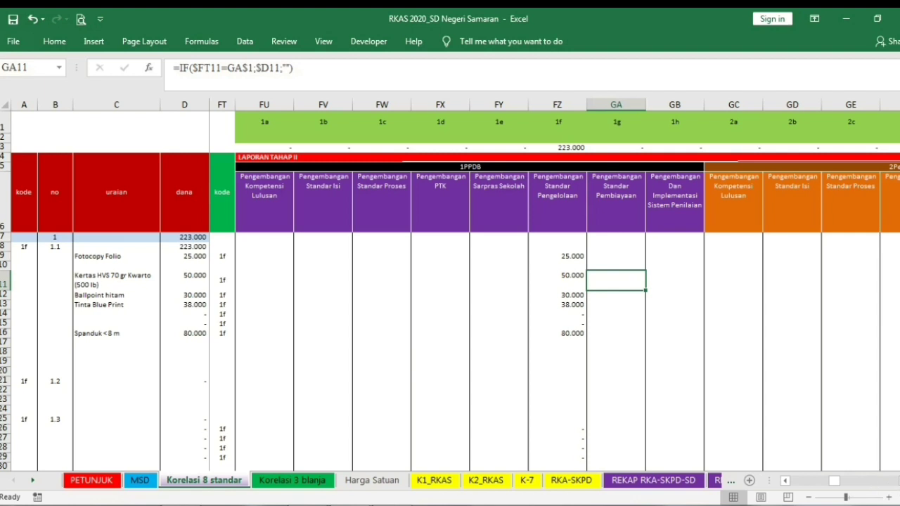
scroll(556, 281, "right", 8)
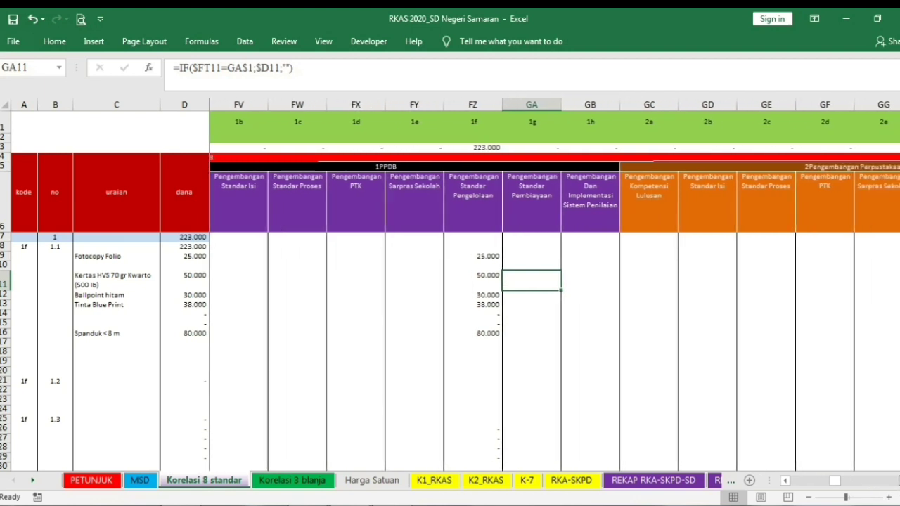
scroll(555, 281, "right", 12)
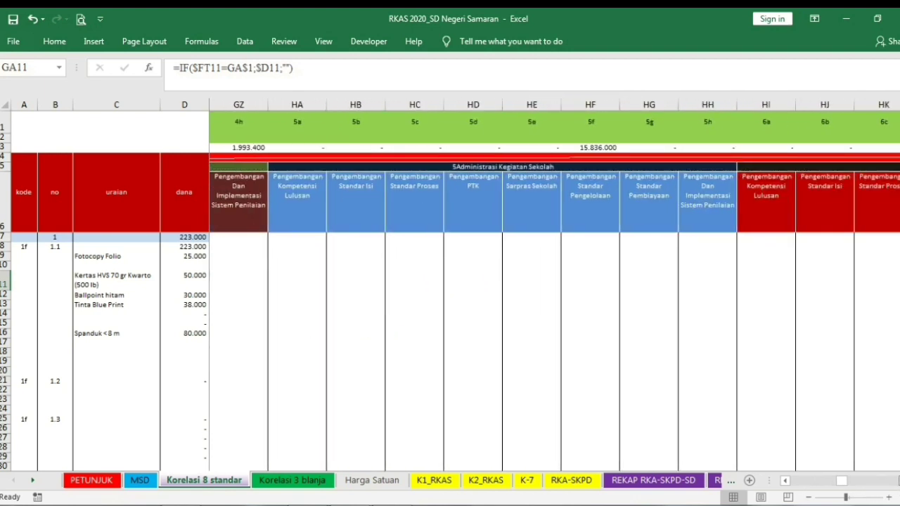
scroll(556, 281, "right", 10)
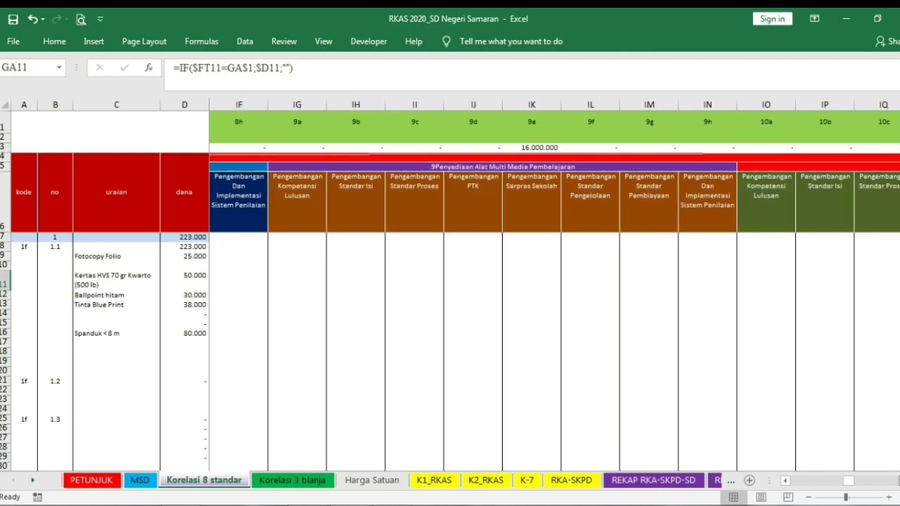
- Examine the LAPORAN TAHAP III block on the Korelasi 8 standar sheet, from its header through the Pengembangan Perpustakaan columns
scroll(412, 261, "right", 2)
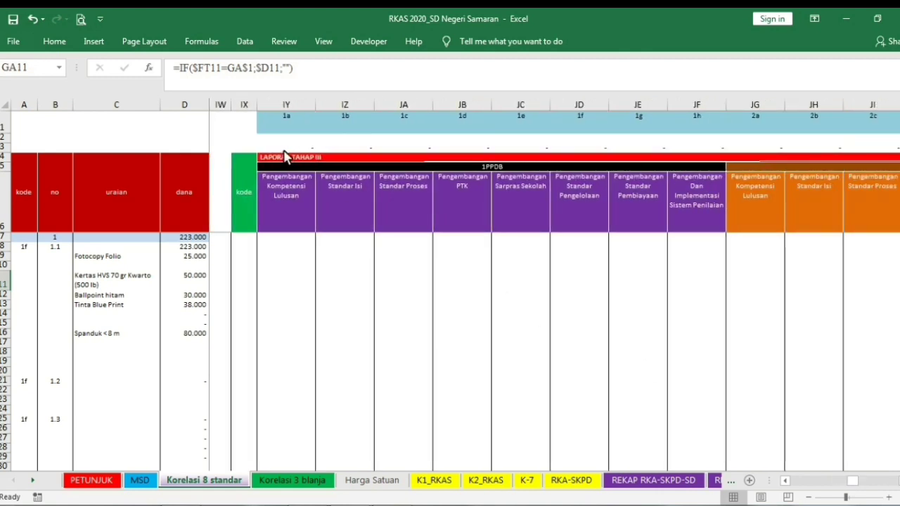
left_click(288, 156)
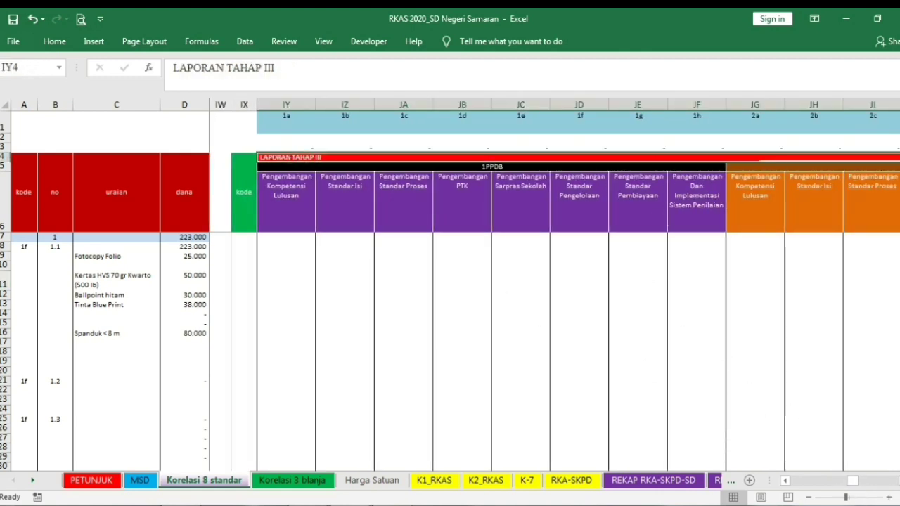
scroll(703, 337, "left", 3)
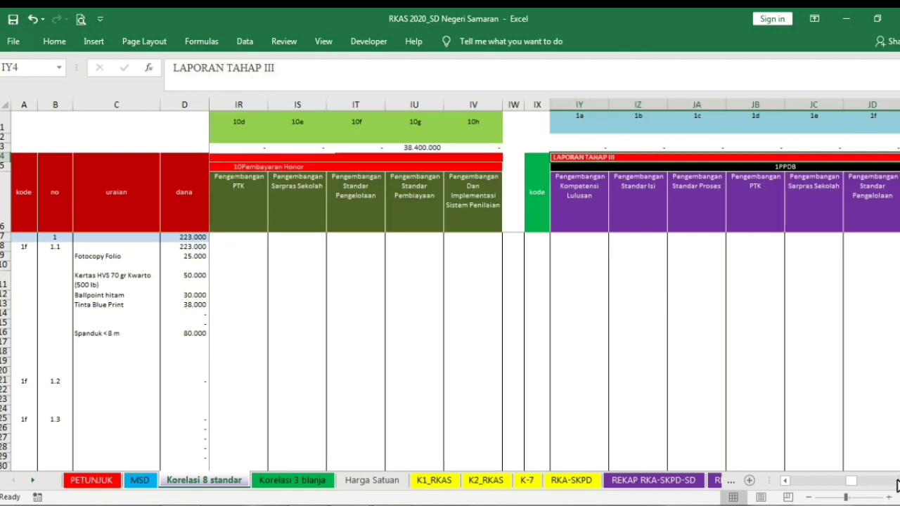
scroll(554, 285, "right", 10)
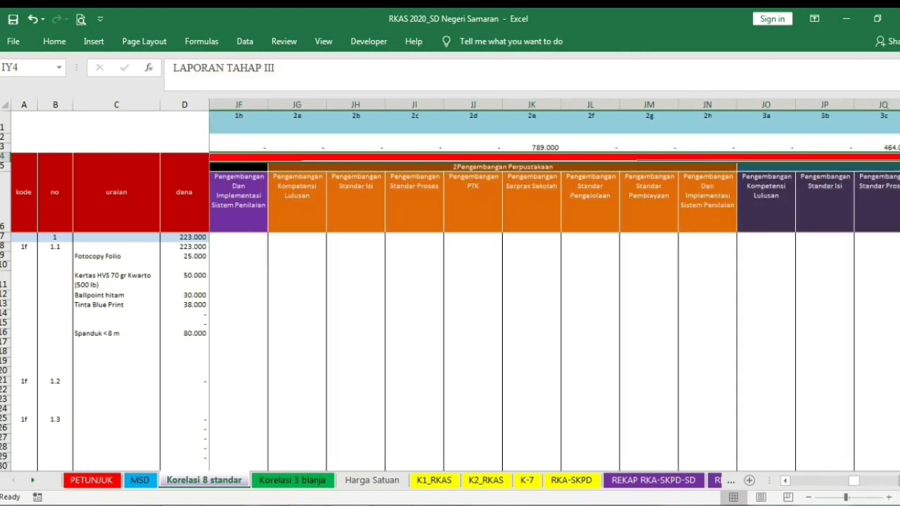
scroll(555, 285, "right", 6)
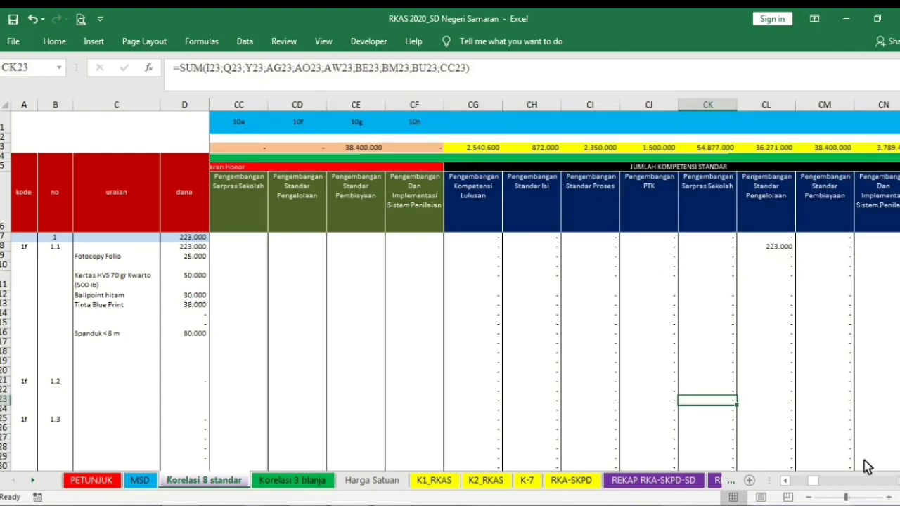
- Select the Jumlah Kompetensi Standar totals in CG3:CN3 to check their combined sum
scroll(554, 317, "right", 1)
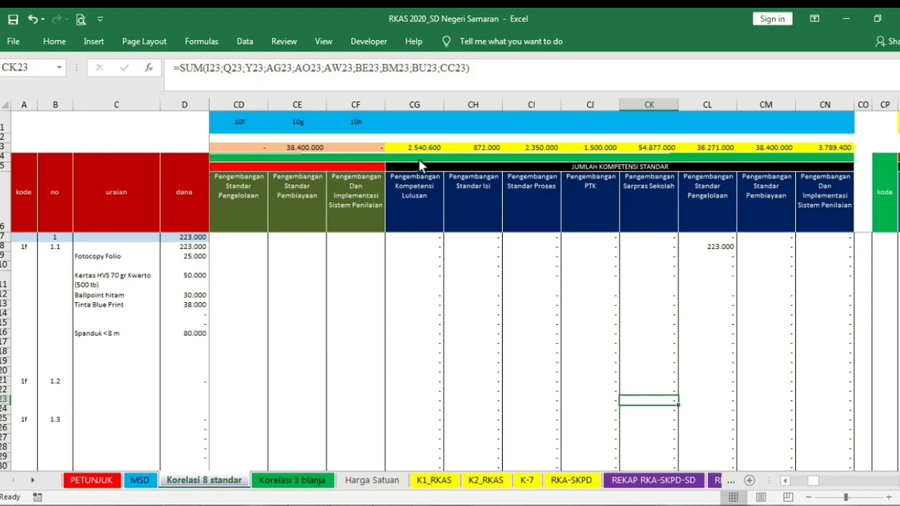
left_click_drag(415, 151, 603, 161)
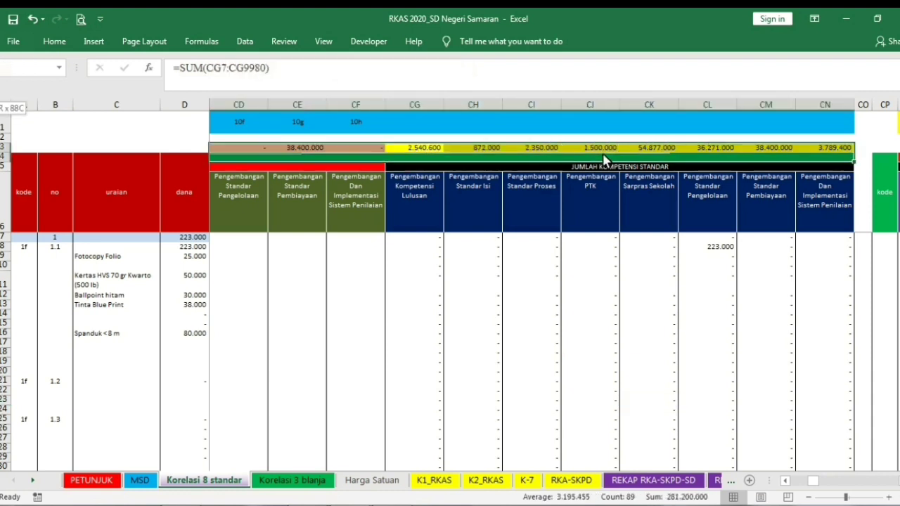
left_click_drag(815, 160, 832, 156)
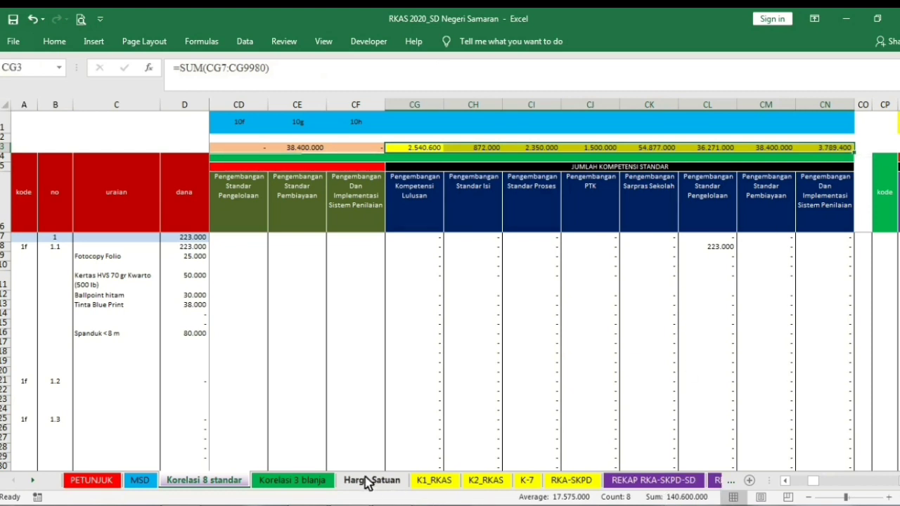
- Switch to the Korelasi 3 blanja sheet and examine the Belanja Pegawai, Belanja Barang dan Jasa and Belanja Modal headers
left_click(285, 482)
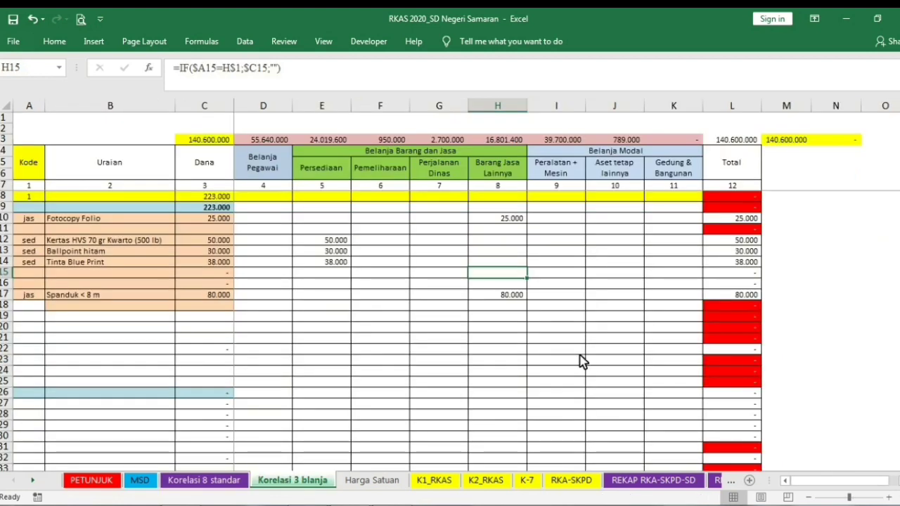
left_click_drag(899, 116, 899, 117)
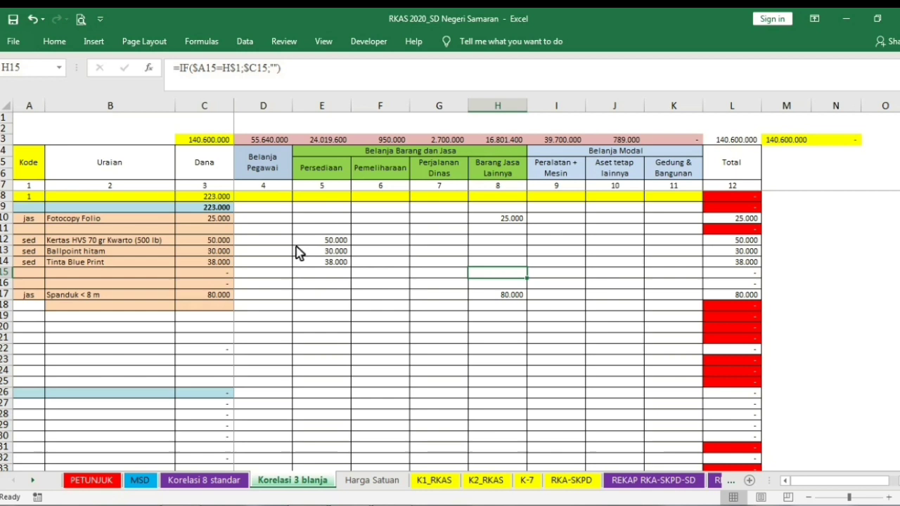
left_click(266, 175)
left_click(444, 156)
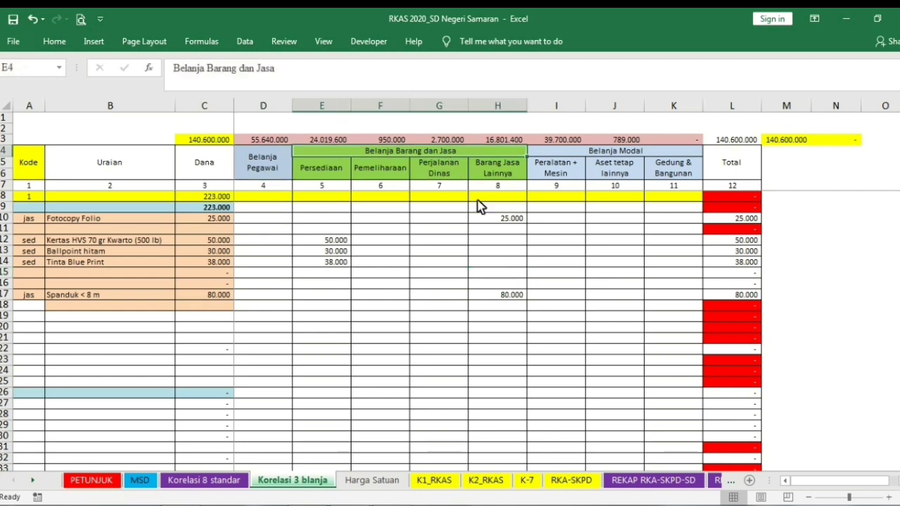
left_click(624, 155)
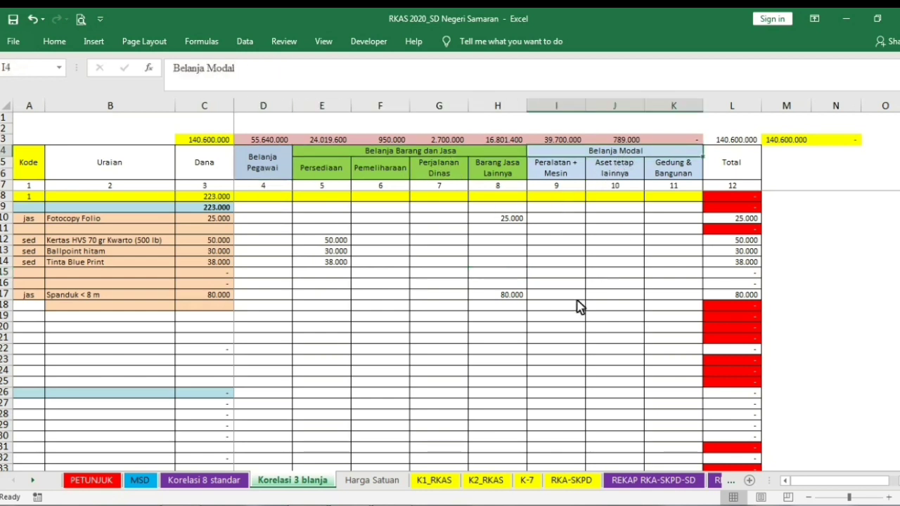
left_click(514, 340)
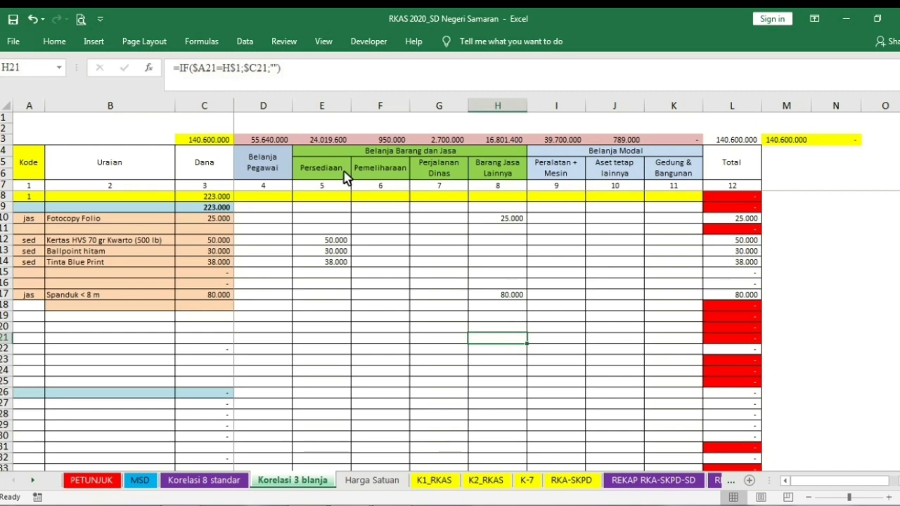
- Compare the Dana total in C3 with the spending-category totals in D3:K3 and the overall total in L3
left_click(211, 143)
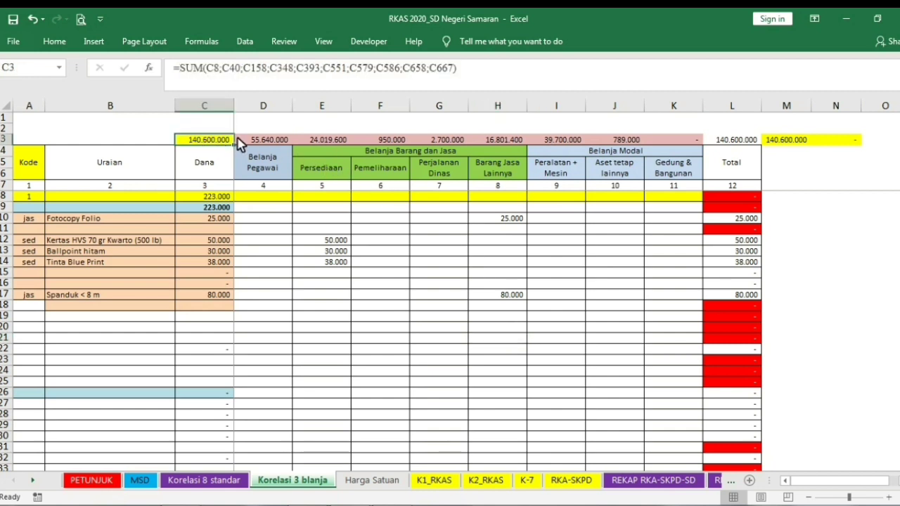
left_click(250, 141)
left_click_drag(250, 143, 661, 146)
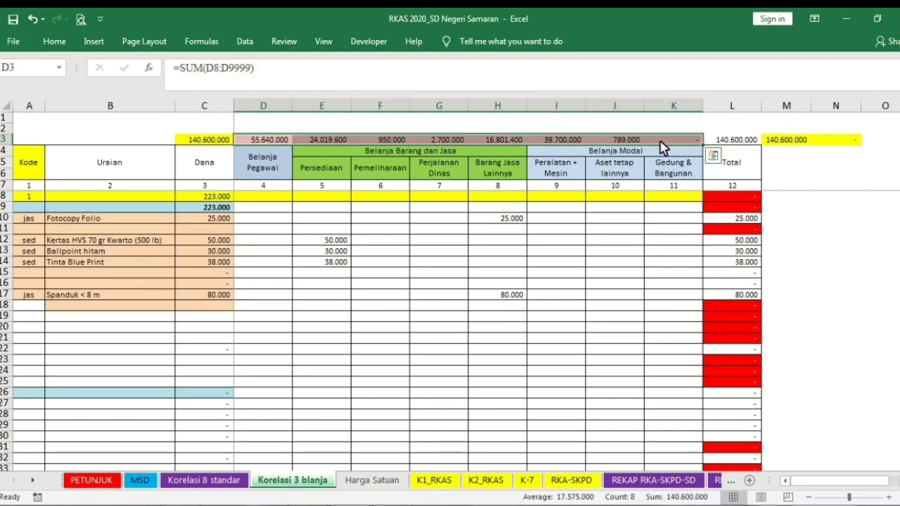
left_click(747, 145)
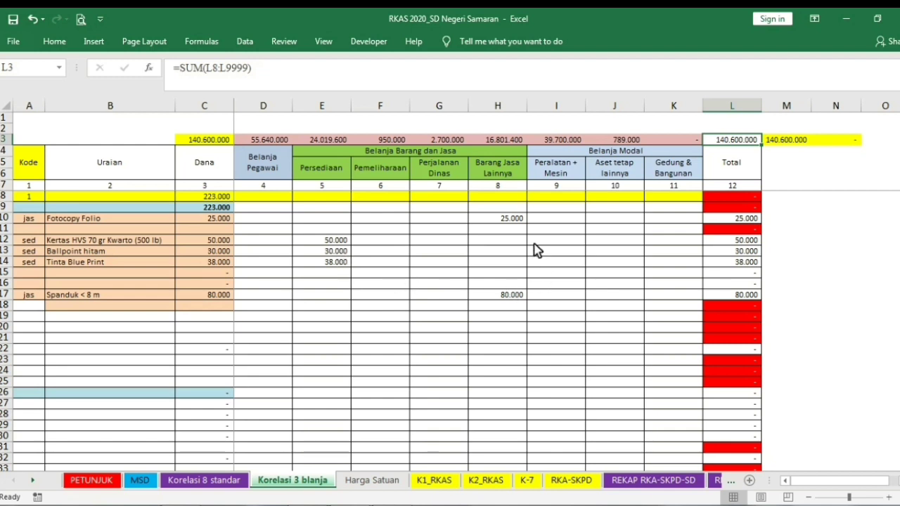
scroll(384, 265, "down", 3)
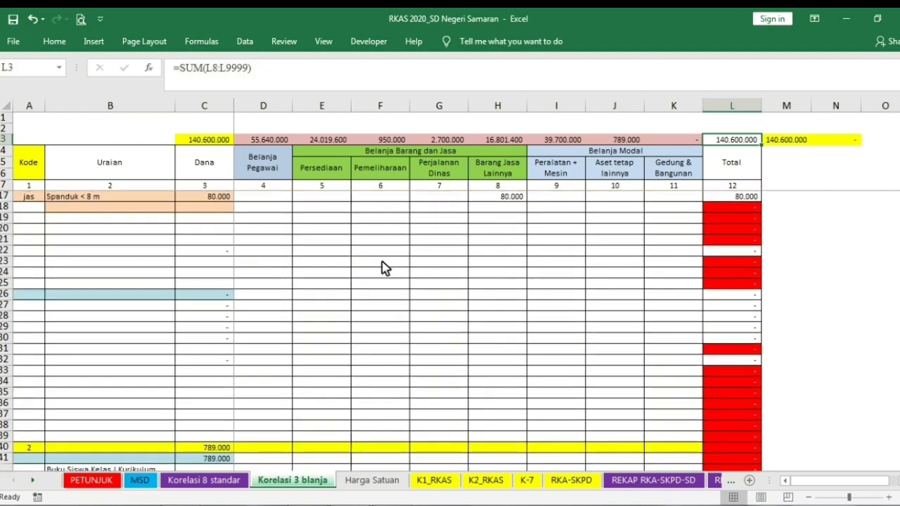
scroll(384, 267, "up", 3)
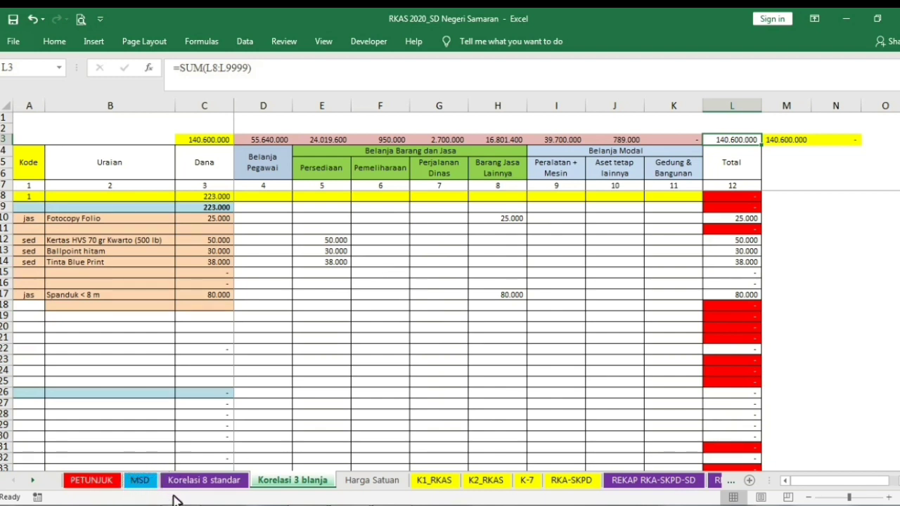
- Switch to the Harga Satuan sheet and browse the item price list back to its first entry
left_click(374, 483)
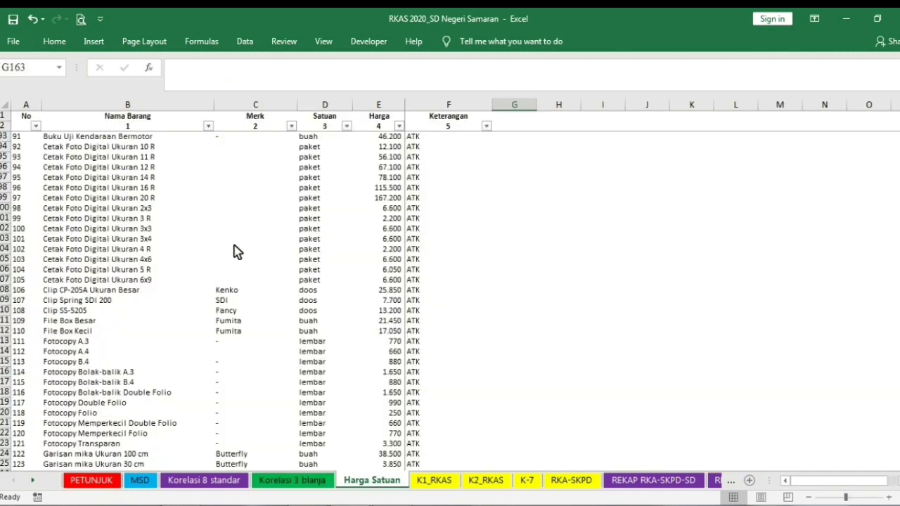
scroll(154, 225, "up", 6)
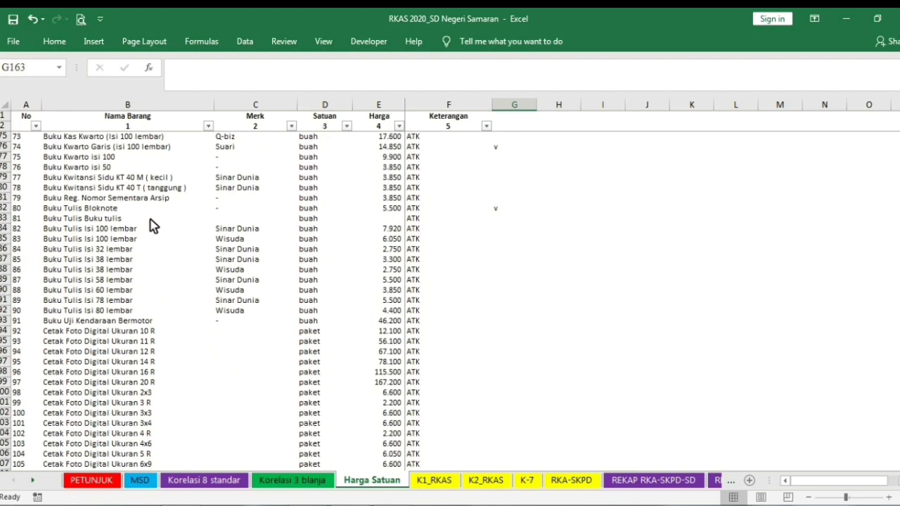
scroll(155, 225, "up", 6)
scroll(369, 184, "up", 18)
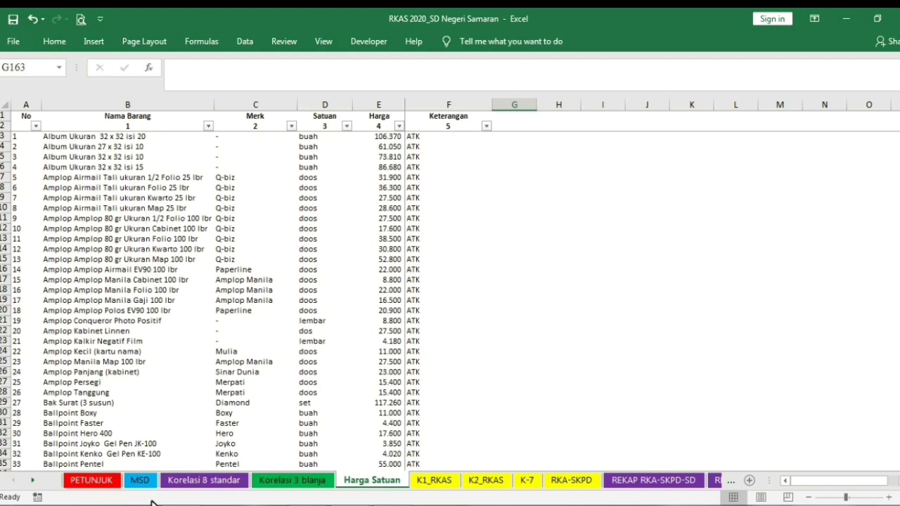
- Switch to the K1_RKAS sheet and review the Penerimaan and Pengeluaran tables down to the totals and signature block
left_click(438, 481)
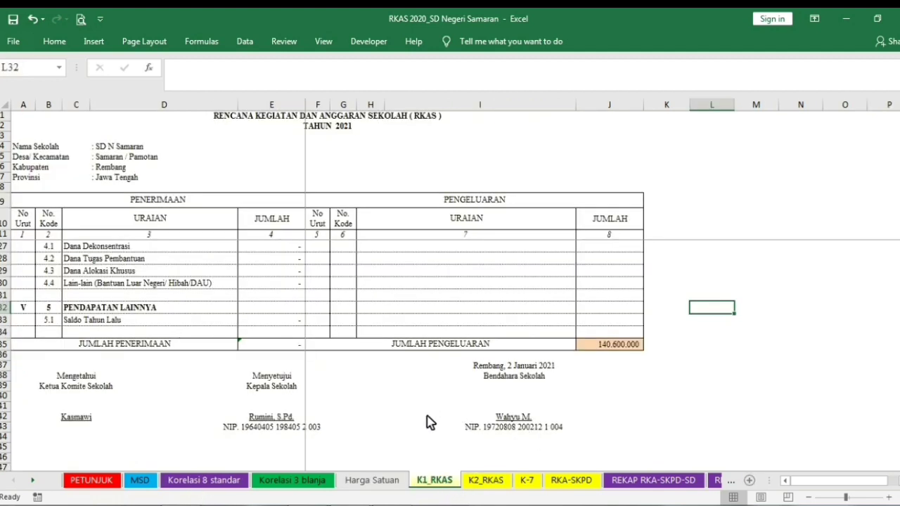
scroll(430, 414, "up", 5)
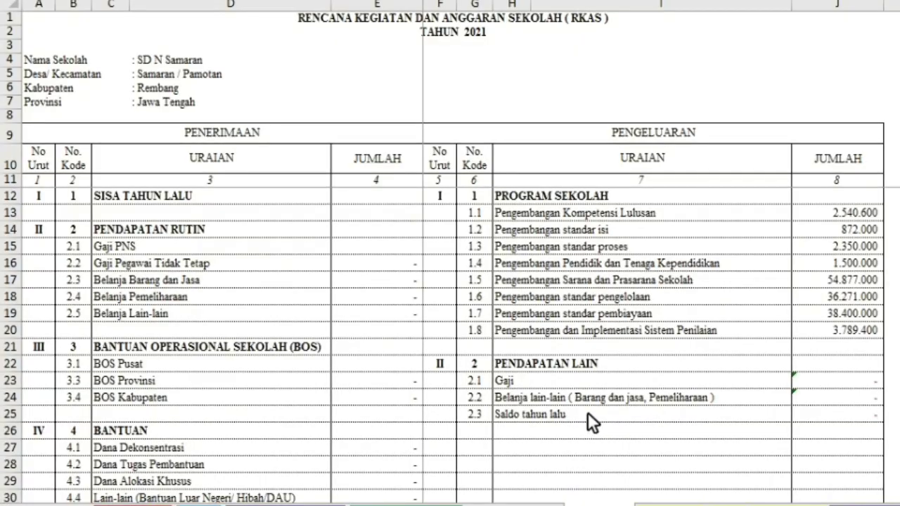
scroll(544, 324, "down", 3)
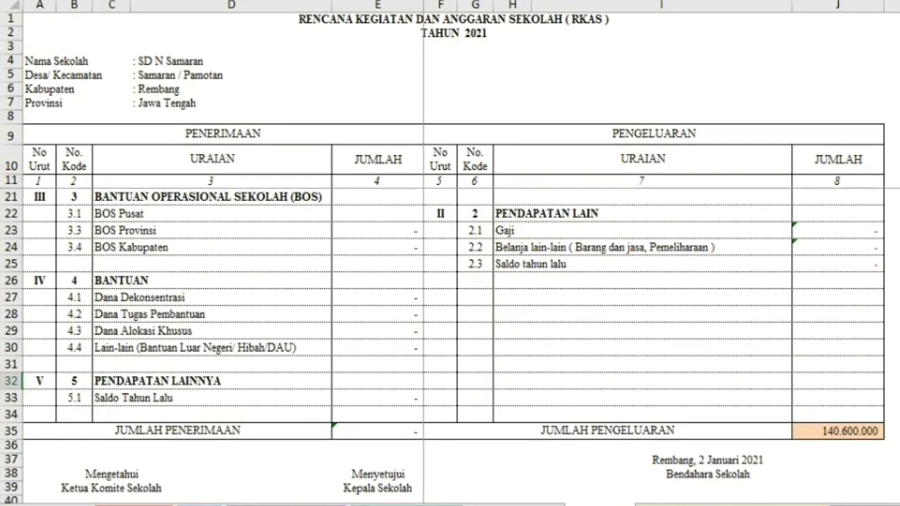
scroll(771, 323, "up", 2)
scroll(772, 324, "down", 3)
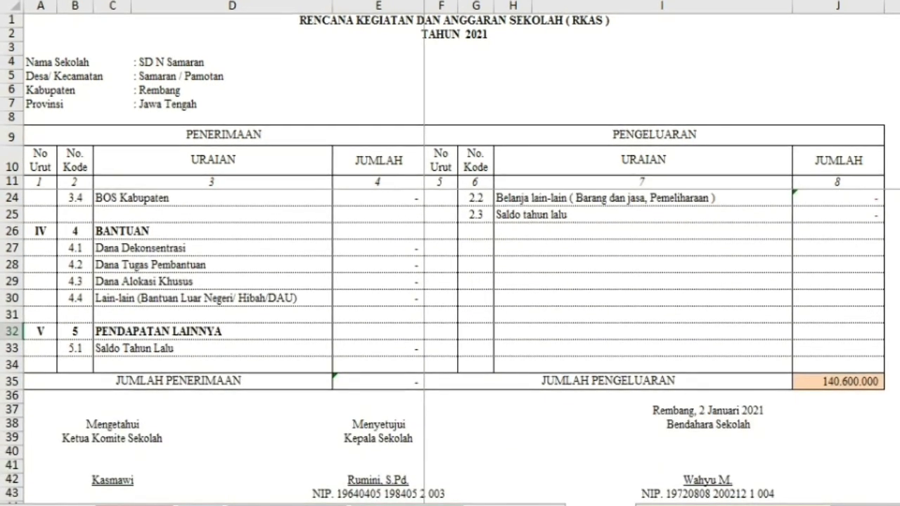
scroll(773, 363, "up", 3)
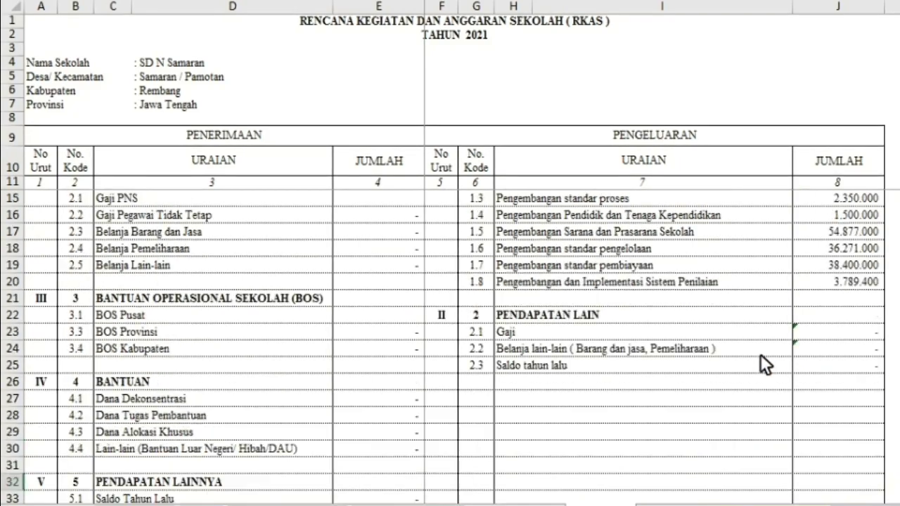
- Inspect the eight Program Sekolah expenditure items 1.1 to 1.8 and their amounts in the Pengeluaran table
scroll(760, 354, "up", 1)
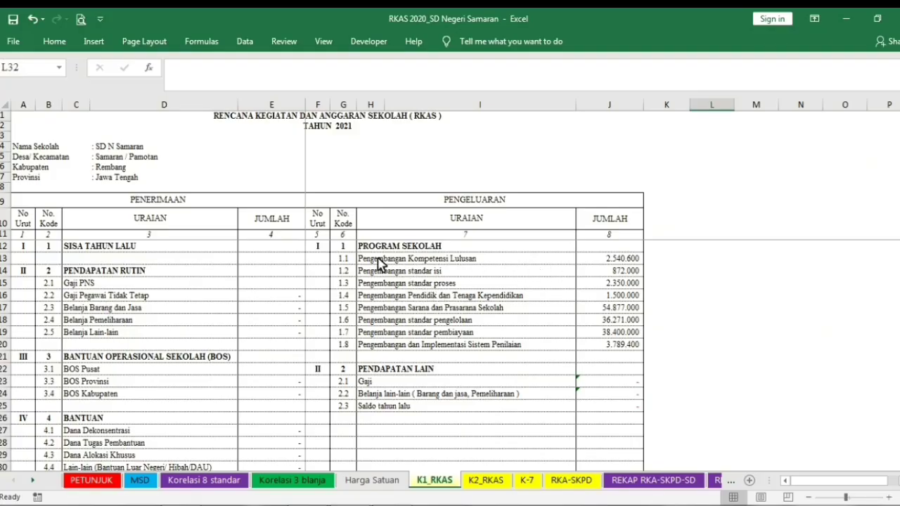
left_click_drag(379, 263, 622, 287)
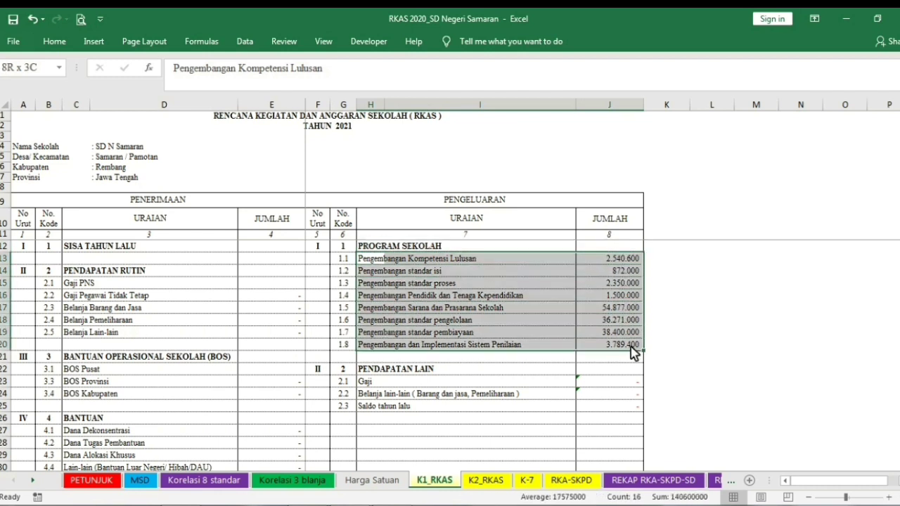
left_click(505, 309)
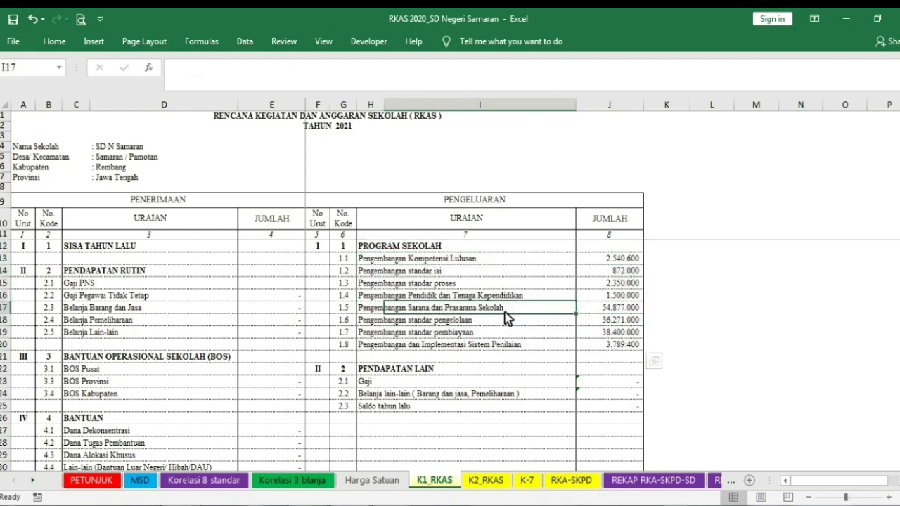
- Check the formula behind the item 1.1 amount in J13, and open the K2_RKAS sheet at its first PPDB entry
left_click(622, 264)
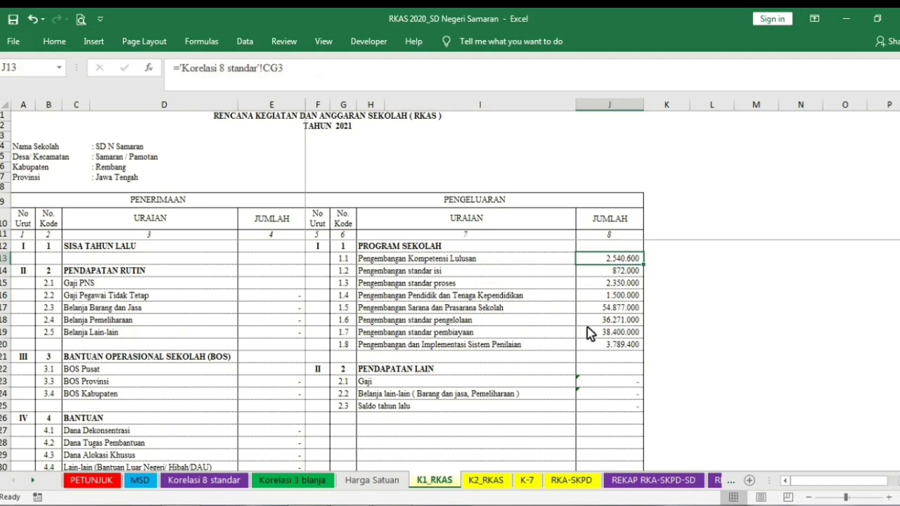
left_click(484, 481)
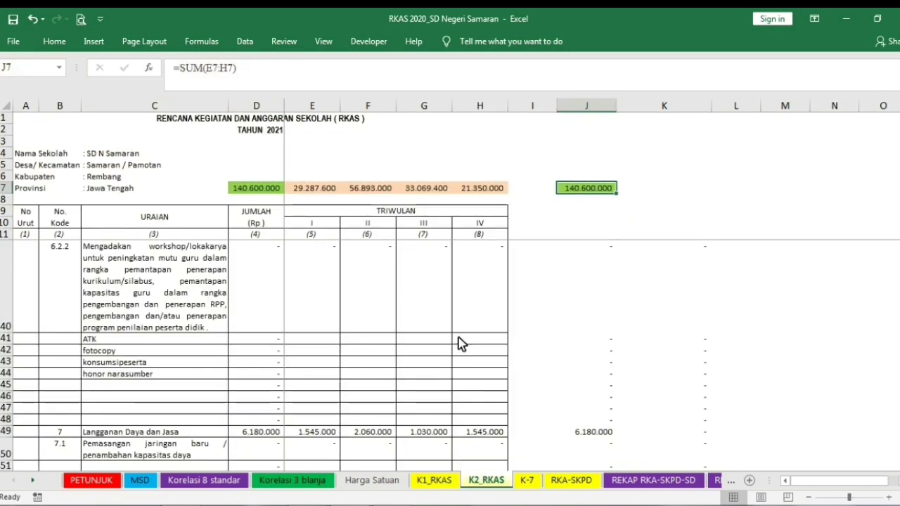
scroll(463, 343, "up", 2)
scroll(462, 343, "up", 3)
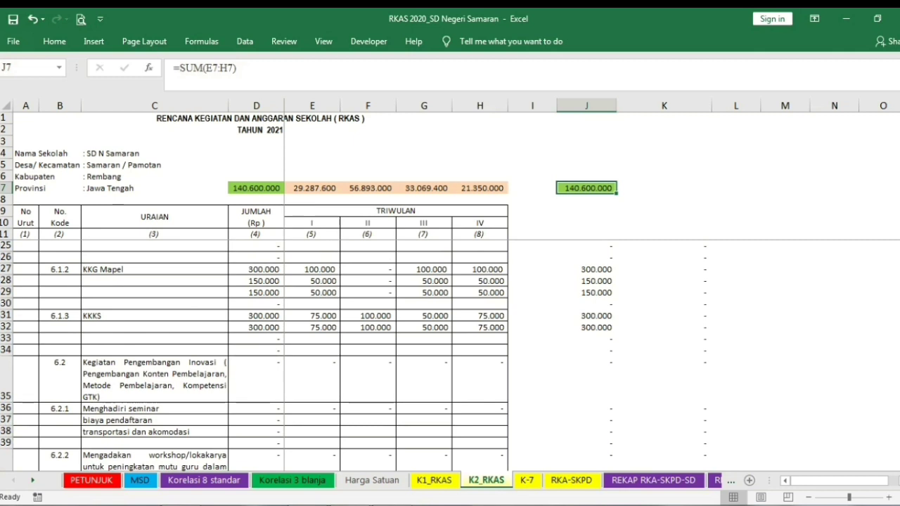
mouse_move(898, 389)
left_mouse_down()
mouse_move(898, 131)
mouse_move(899, 390)
left_mouse_up()
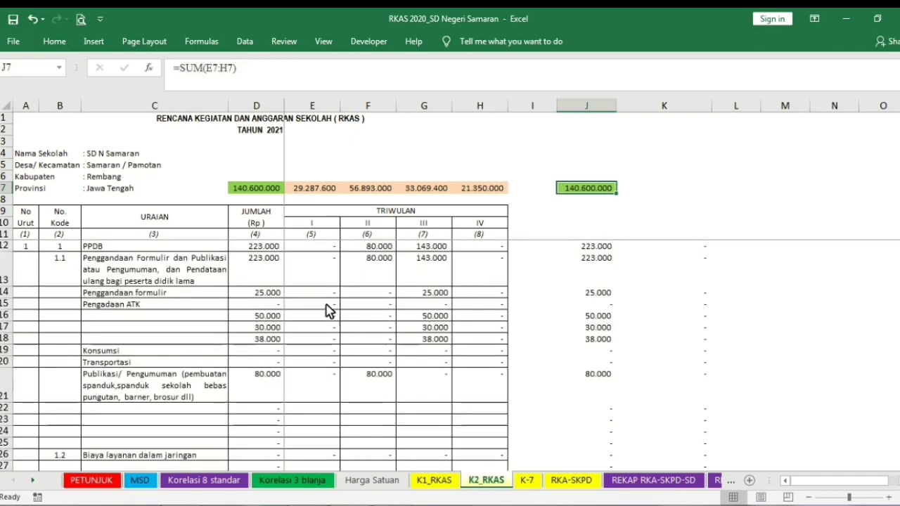
- Go through the Triwulan column headings I to IV in E10:H10 of the K2_RKAS table
left_click(325, 224)
left_click(362, 225)
left_click(408, 225)
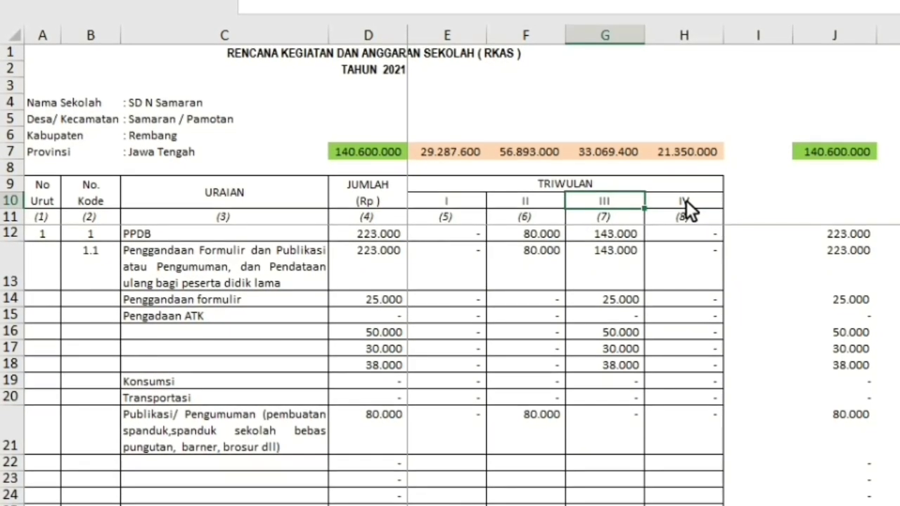
left_click(686, 203)
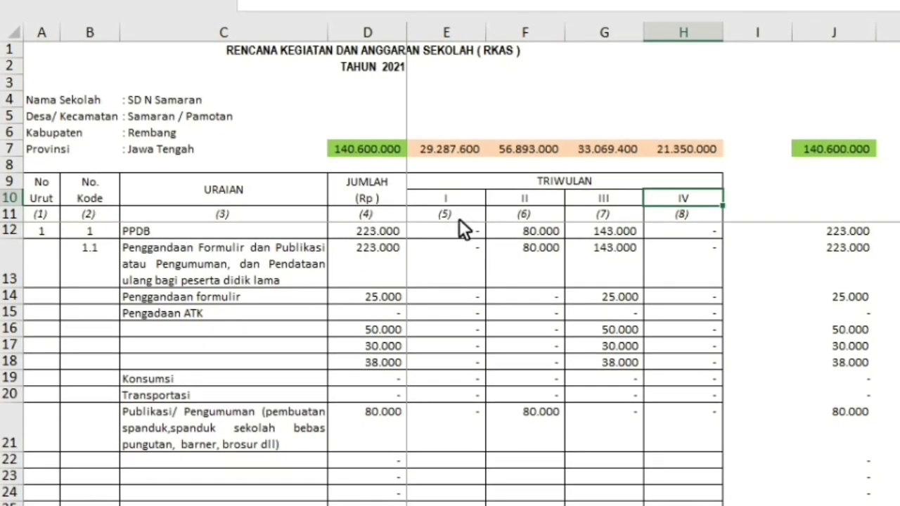
- Examine the quarterly totals in E7:H7 and the formula in J7 that adds them up
left_click_drag(453, 145, 672, 140)
left_click(764, 290)
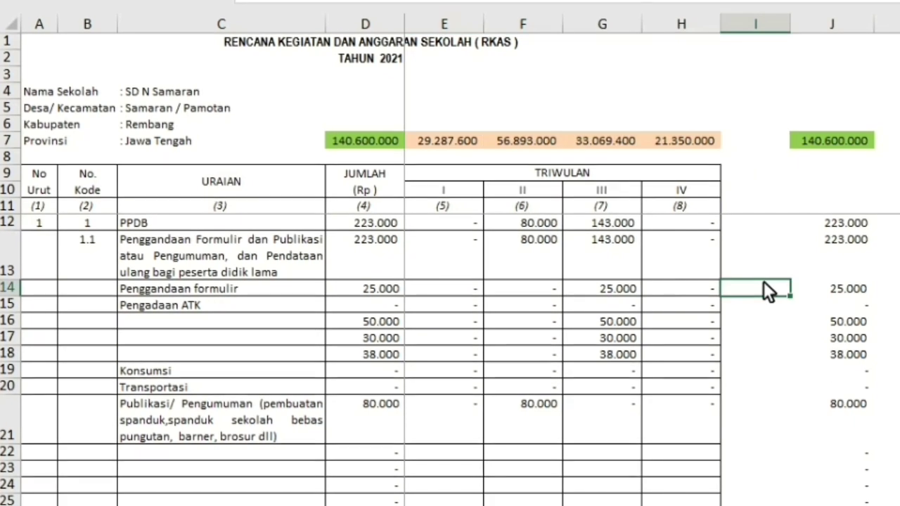
left_click(448, 142)
left_click_drag(448, 140, 677, 143)
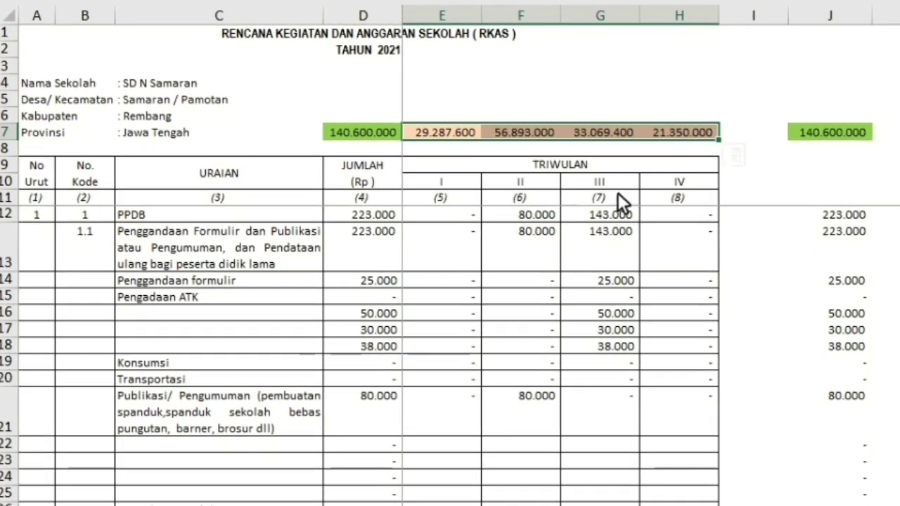
left_click(888, 114)
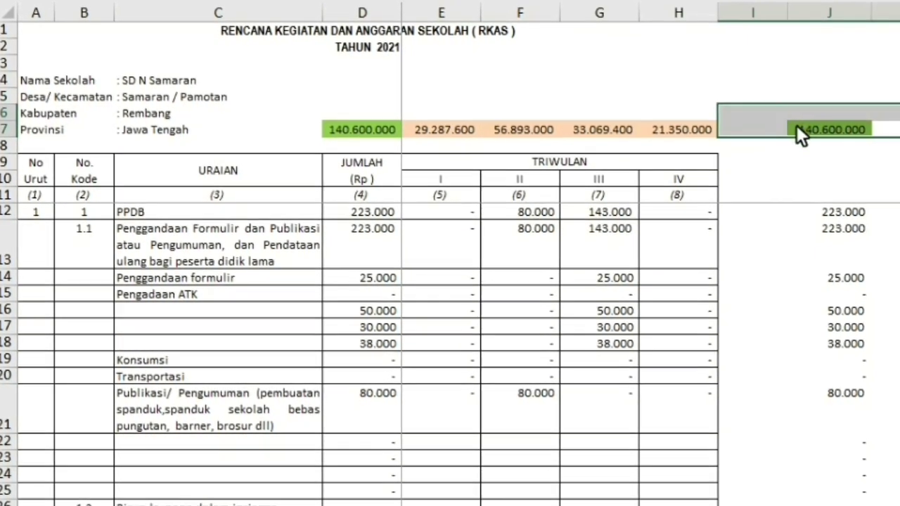
left_click(811, 129)
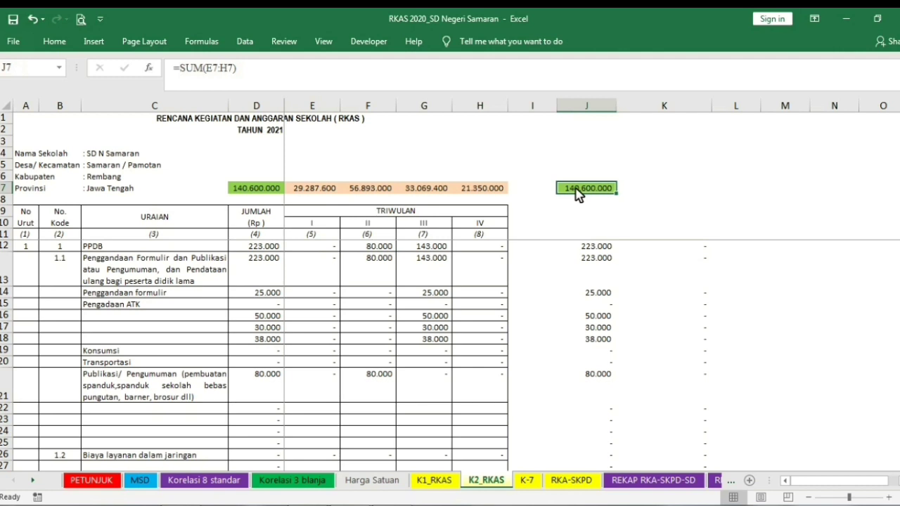
- Switch to the K-7 sheet and review the BOS fund realisation recaps for Tahap I, II and III
left_click(528, 484)
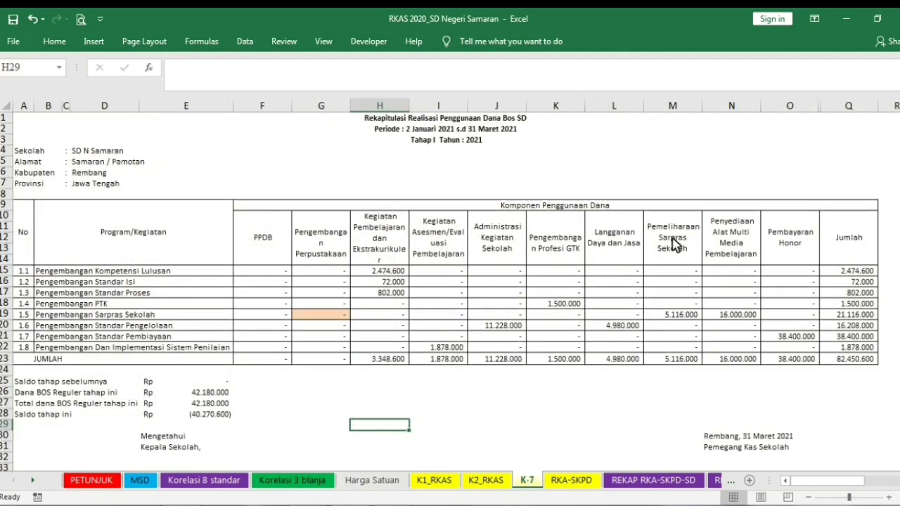
scroll(707, 274, "down", 16)
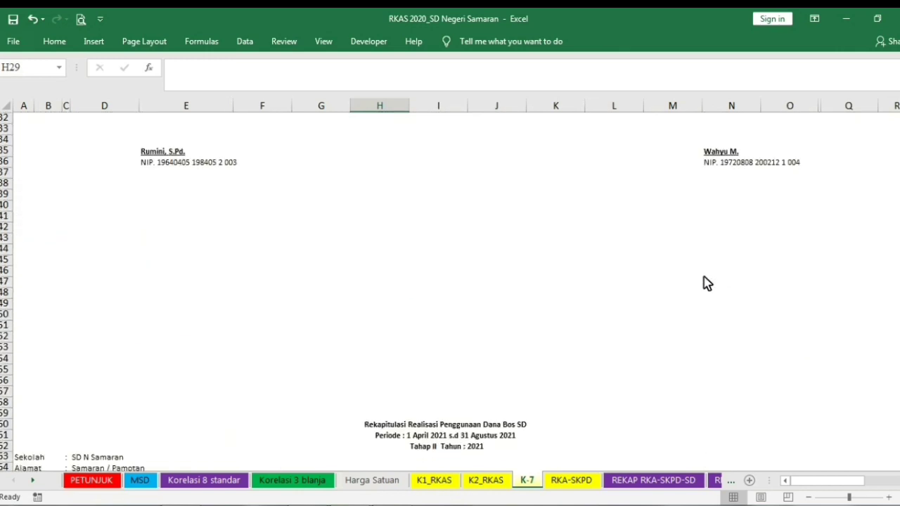
scroll(644, 330, "down", 18)
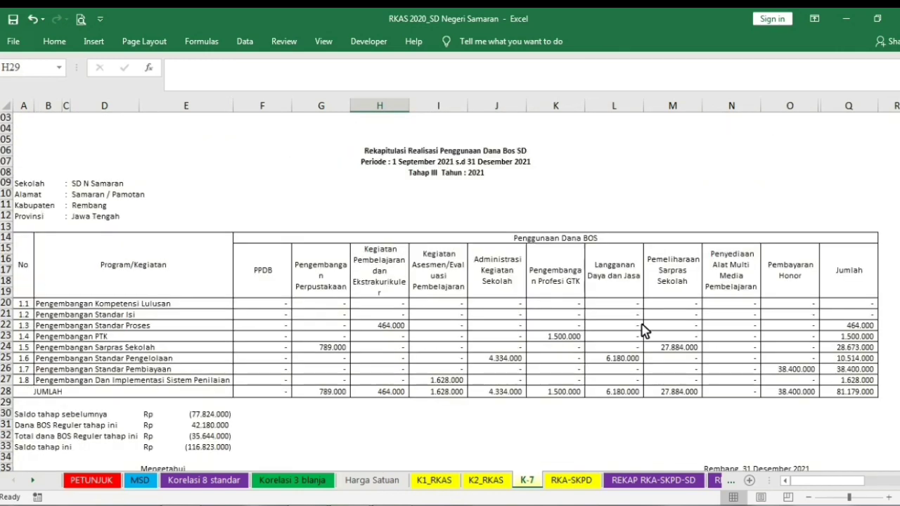
scroll(644, 330, "up", 17)
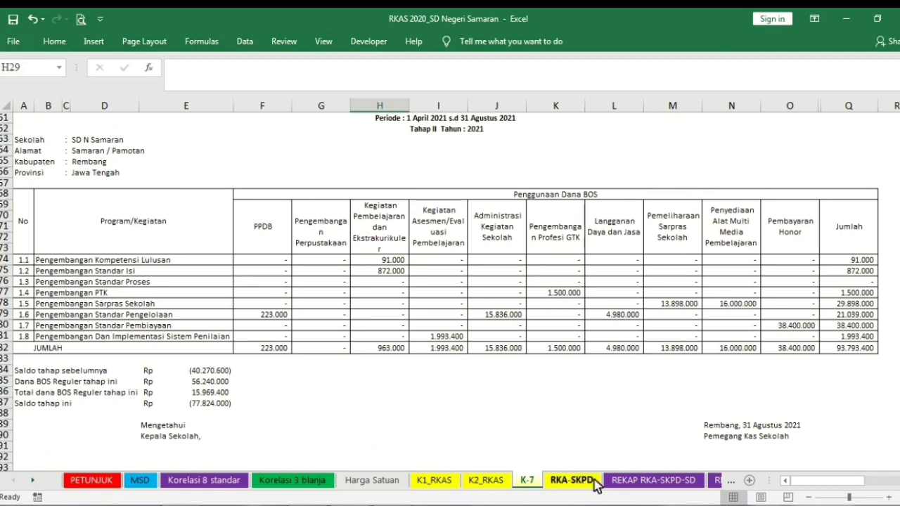
scroll(542, 373, "down", 8)
scroll(542, 373, "up", 8)
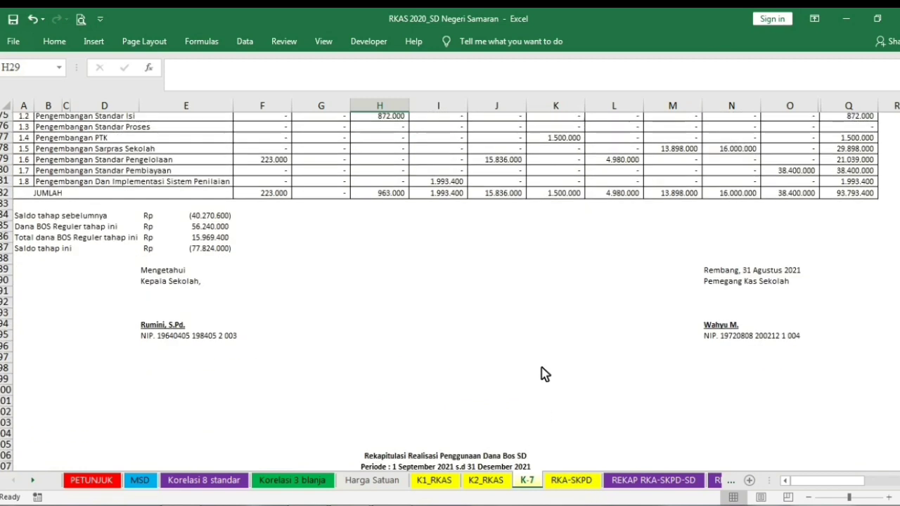
- Return to the MSD sheet and examine the lists of components, standards and spending codes above the table
left_click(140, 482)
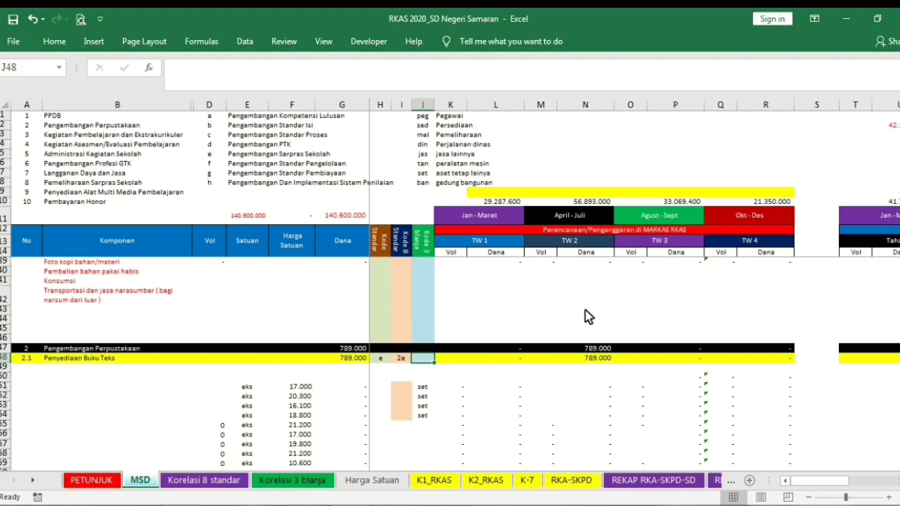
mouse_move(59, 116)
left_mouse_down()
mouse_move(469, 166)
mouse_move(485, 192)
left_mouse_up()
left_click(258, 156)
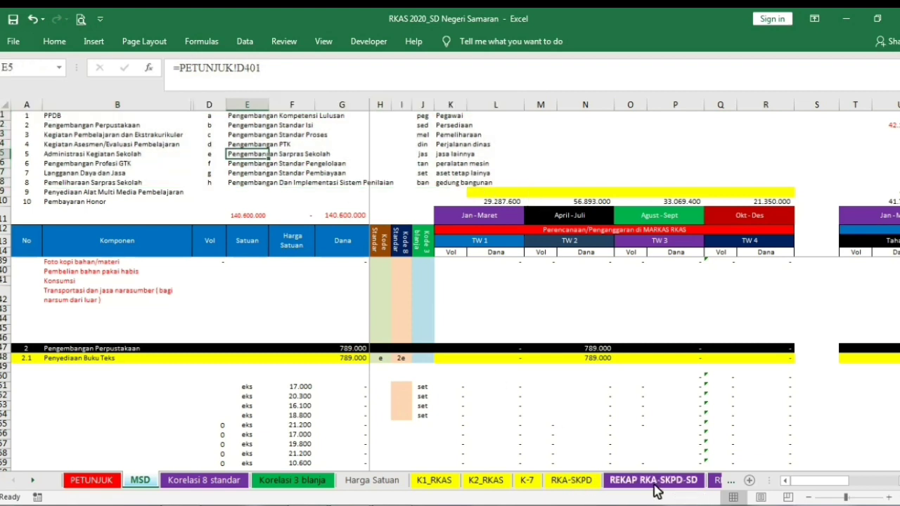
- Open the RKA-SKPD sheet and inspect the Belanja Pegawai and Belanja Barang dan Jasa amounts in column O
left_click(572, 482)
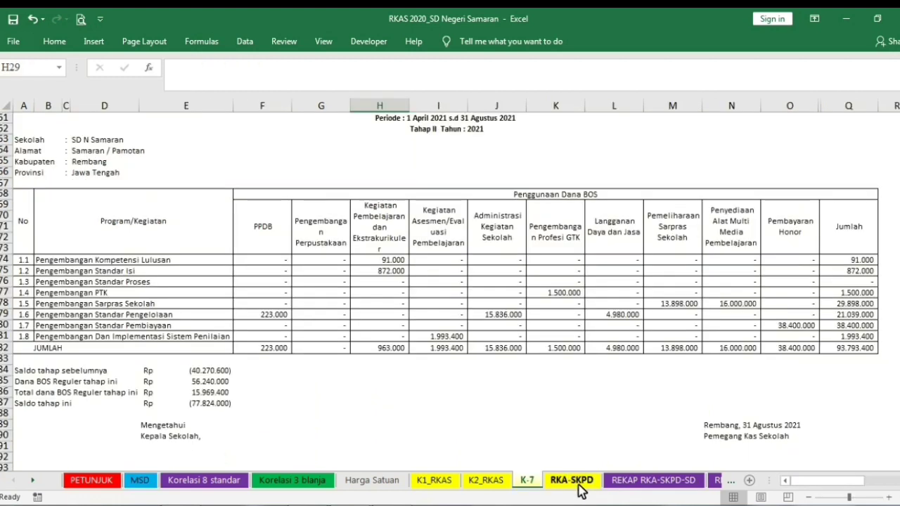
left_click(574, 481)
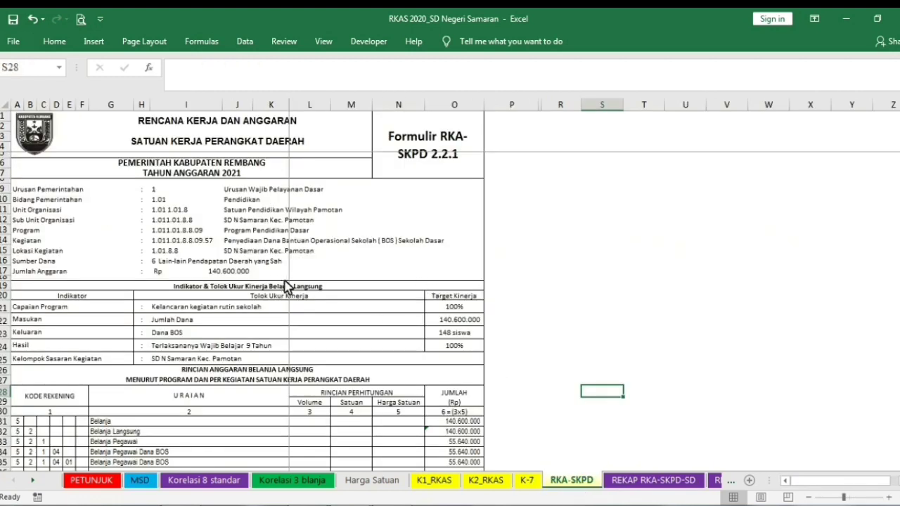
scroll(317, 292, "down", 6)
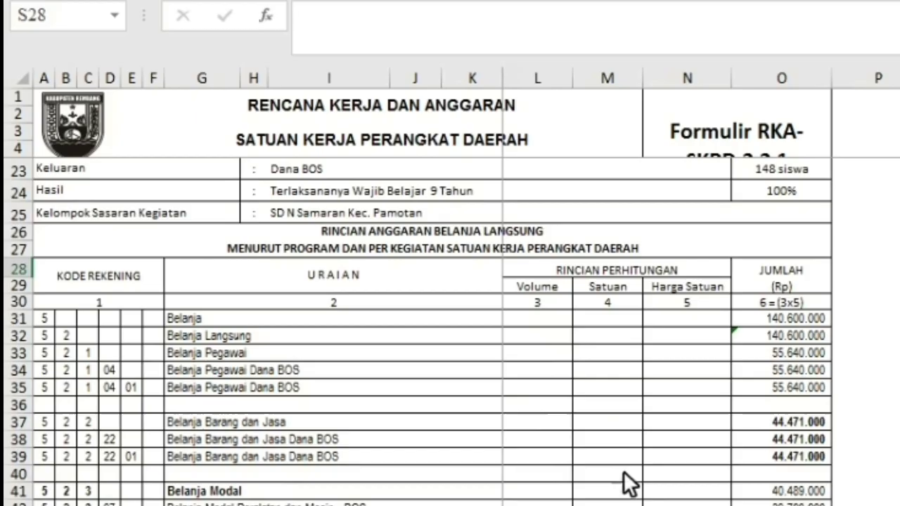
left_click(780, 422)
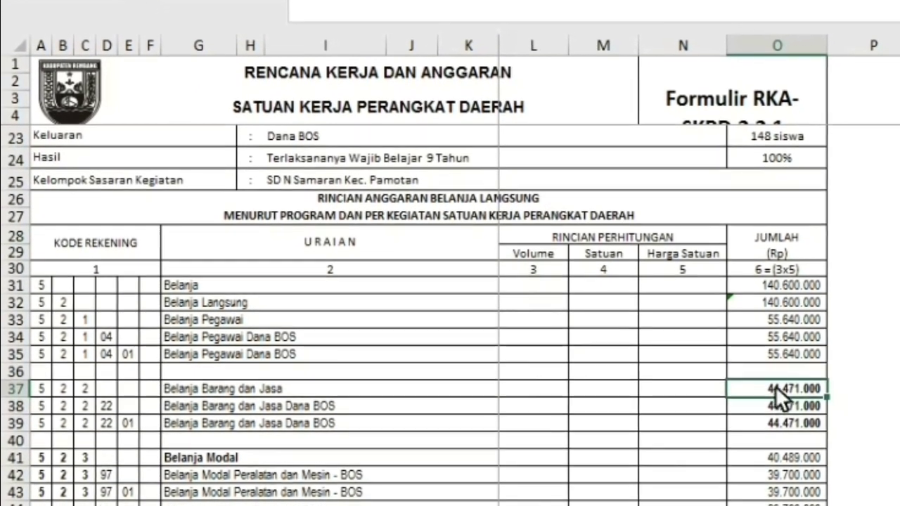
left_click(779, 348)
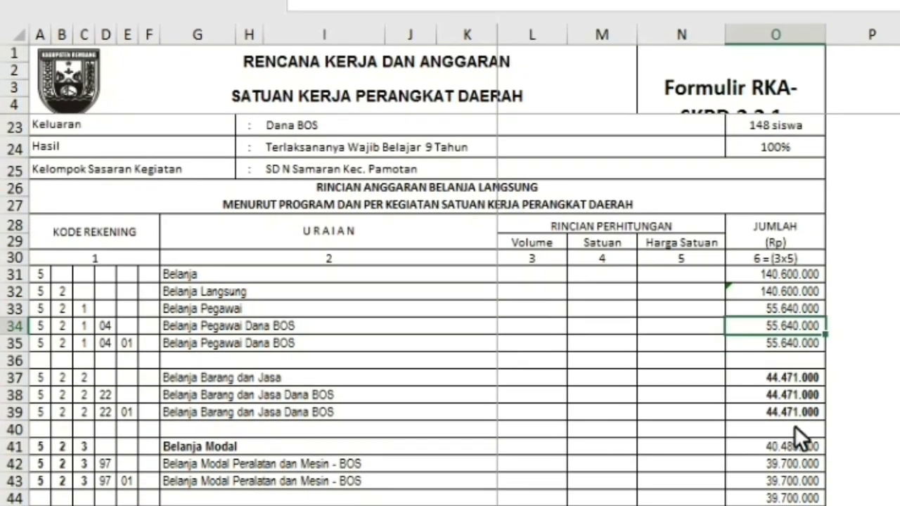
left_click(791, 412)
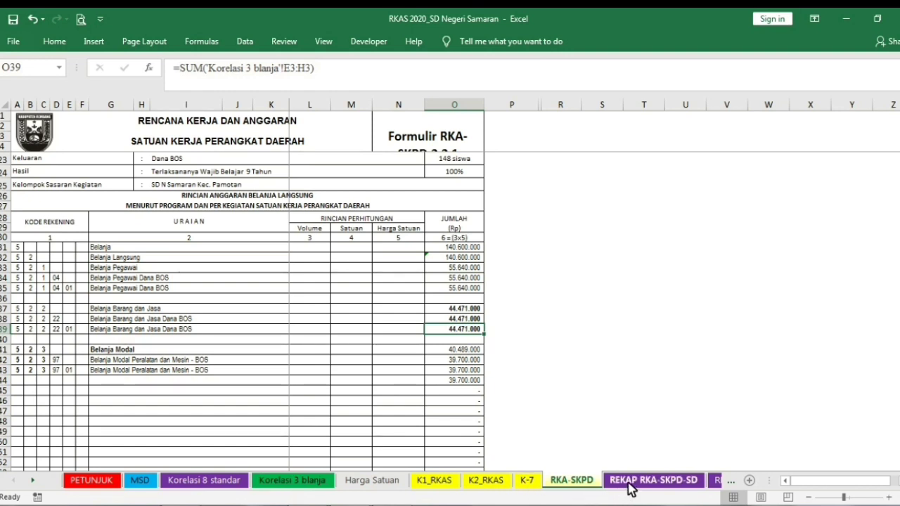
- Open the REKAP RKA-SKPD-SD sheet and inspect the overall spending total in AQ11
left_click(650, 480)
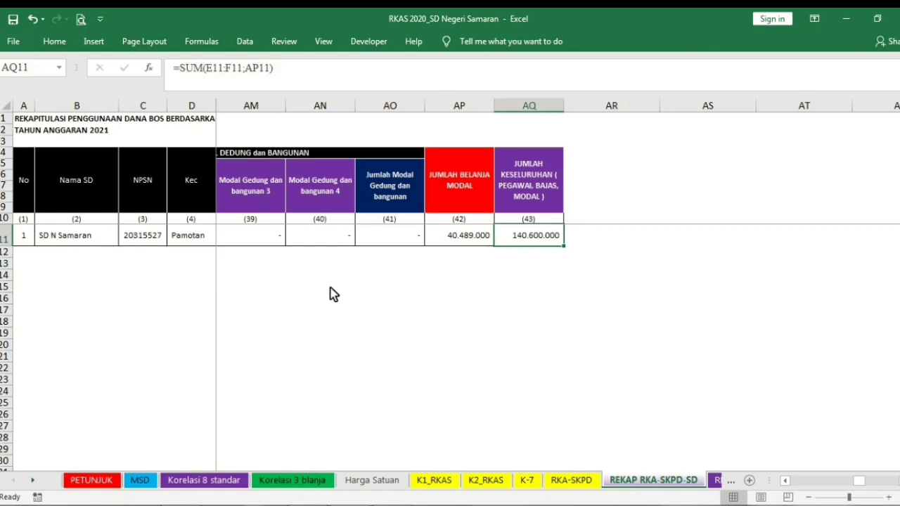
left_click(641, 251)
left_click(536, 238)
- Switch to the REKAP RKAS sheet and review the component columns across to the highlighted total in DA9
left_click(717, 481)
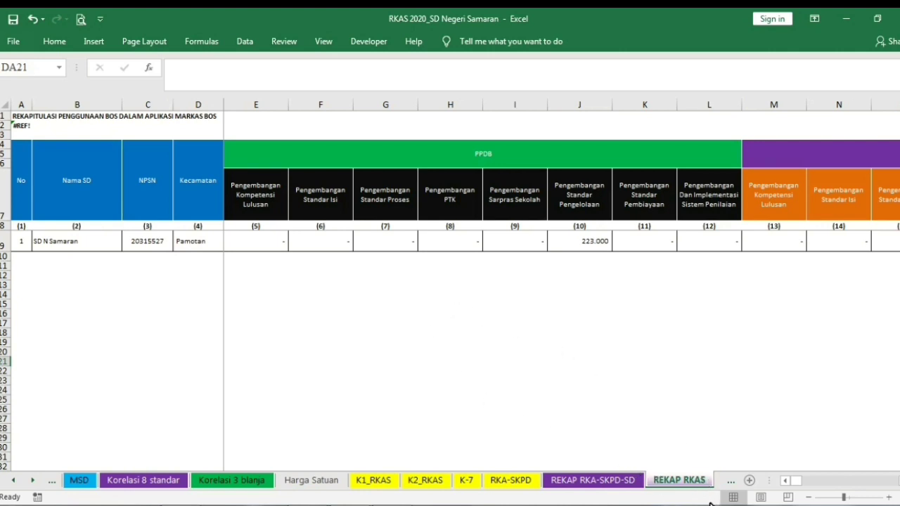
mouse_move(796, 480)
left_mouse_down()
mouse_move(828, 482)
mouse_move(799, 484)
left_mouse_up()
scroll(896, 486, "right", 2)
scroll(896, 486, "right", 10)
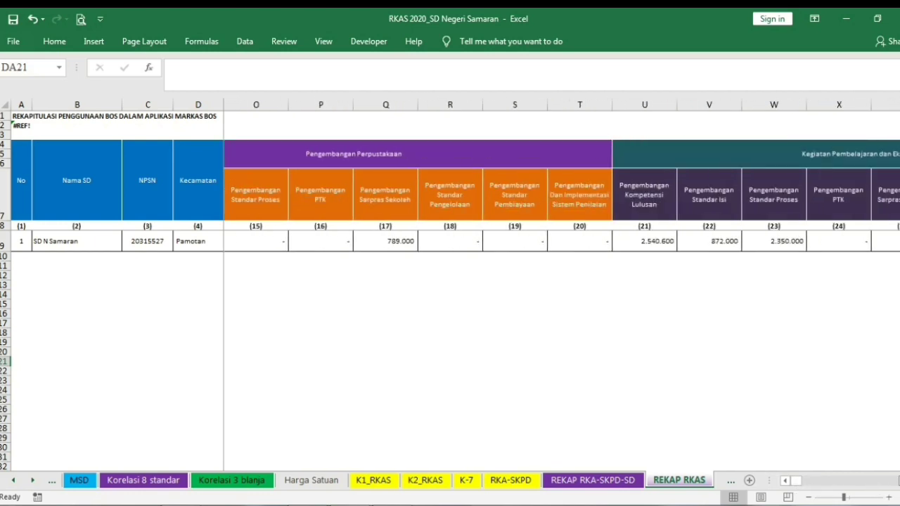
scroll(895, 486, "right", 10)
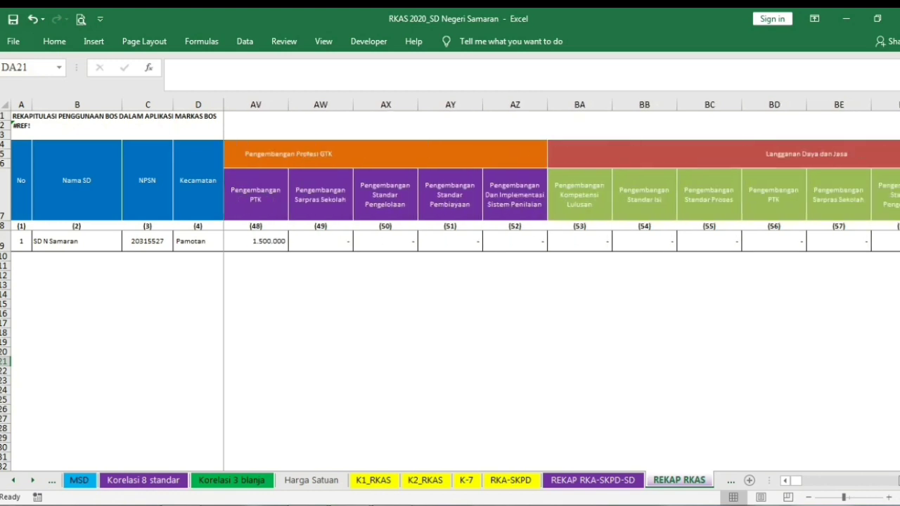
scroll(896, 486, "right", 10)
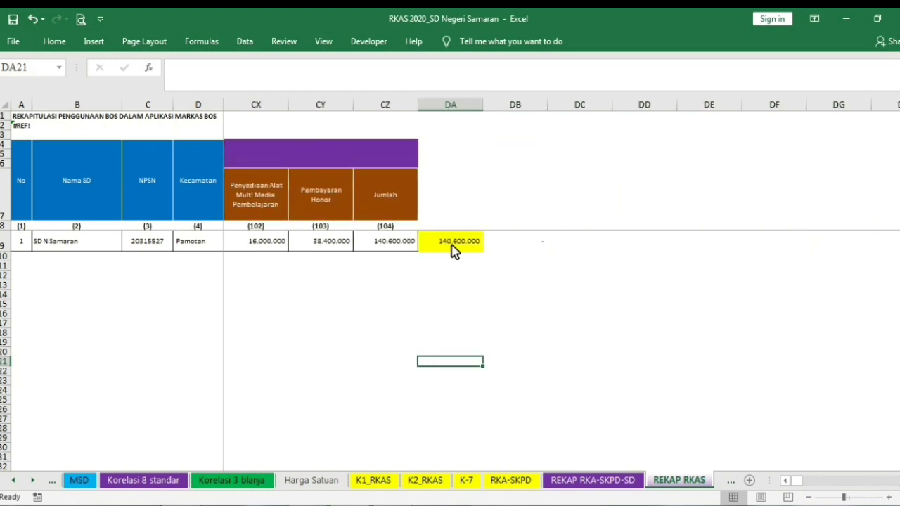
left_click(453, 246)
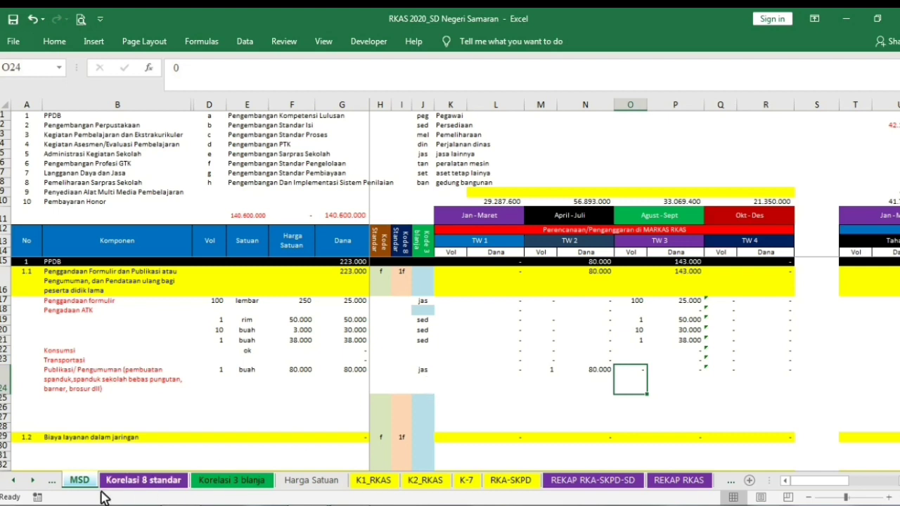
- Go to the PETUNJUK sheet and inspect cells C1 and E1 and the yellow school data entries in D9:D17
left_click(14, 481)
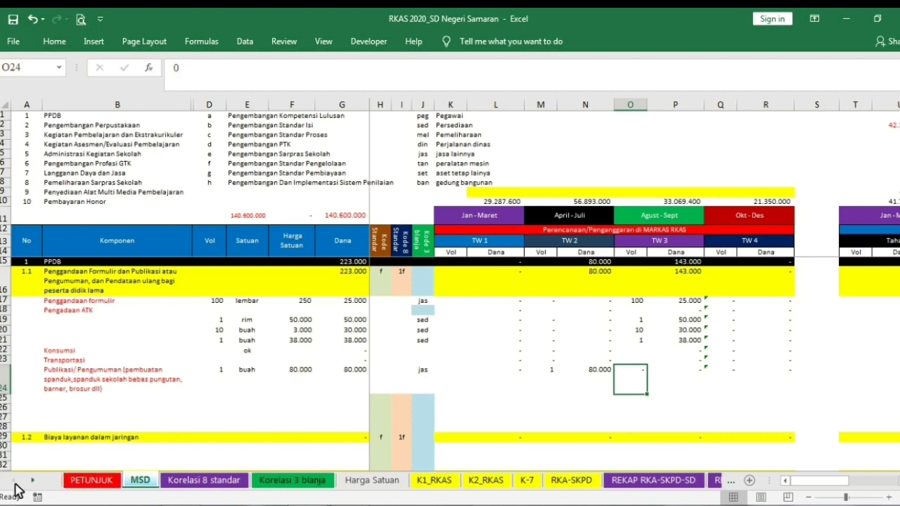
left_click(70, 480)
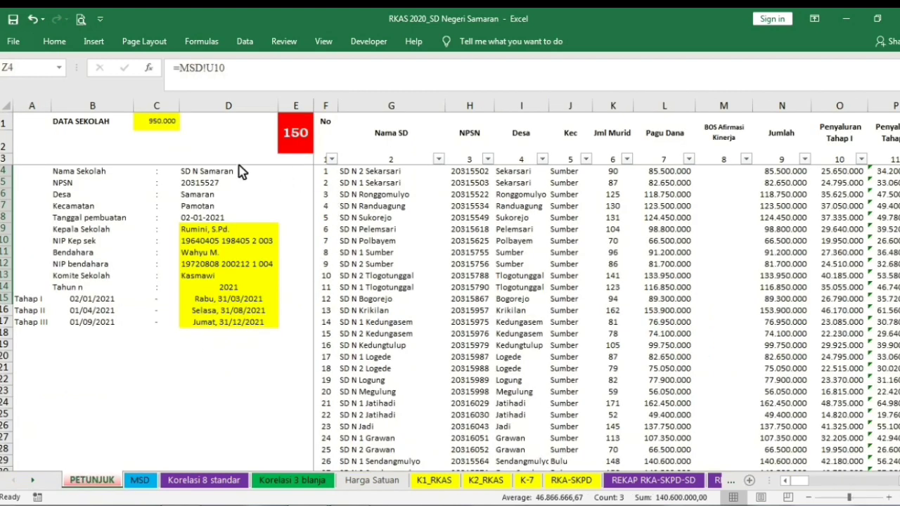
left_click(156, 126)
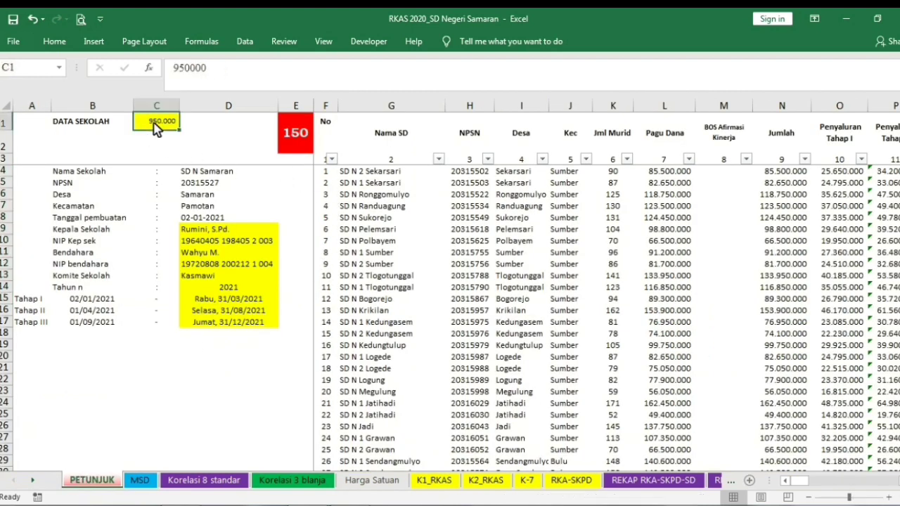
left_click(300, 138)
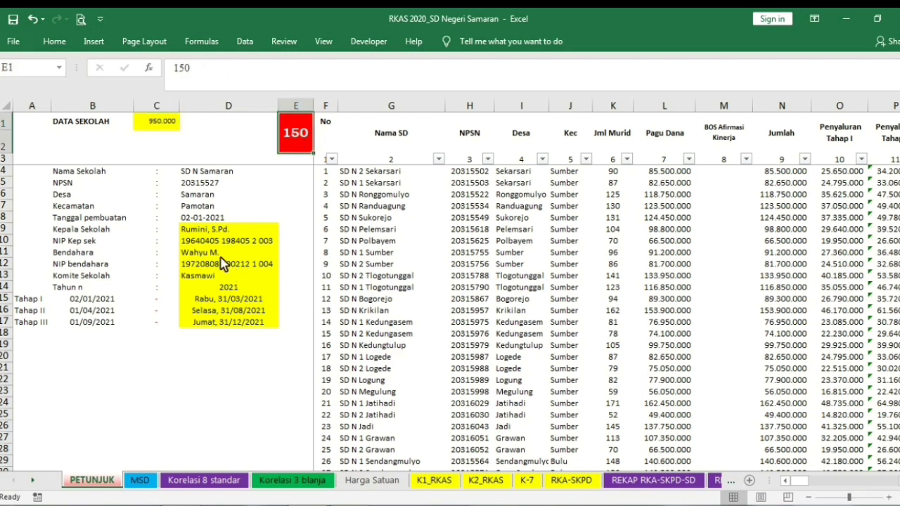
left_click_drag(207, 234, 210, 260)
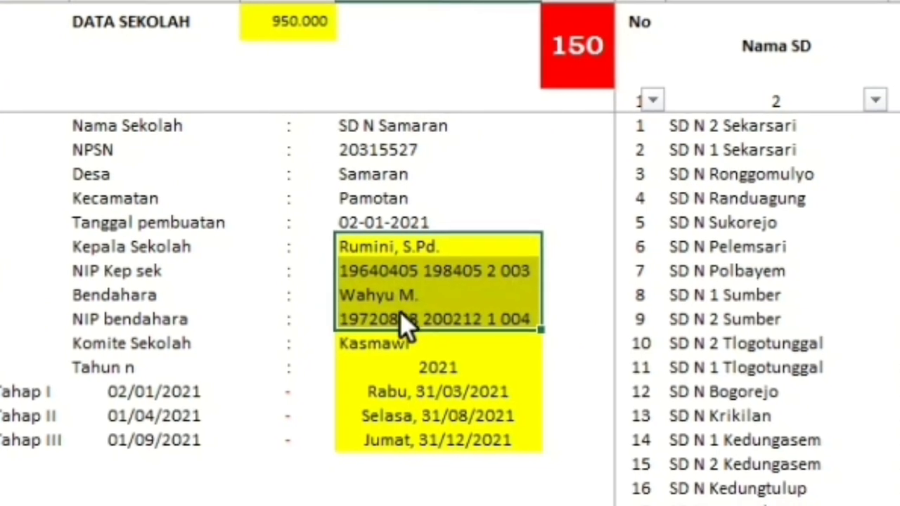
left_click_drag(407, 325, 391, 430)
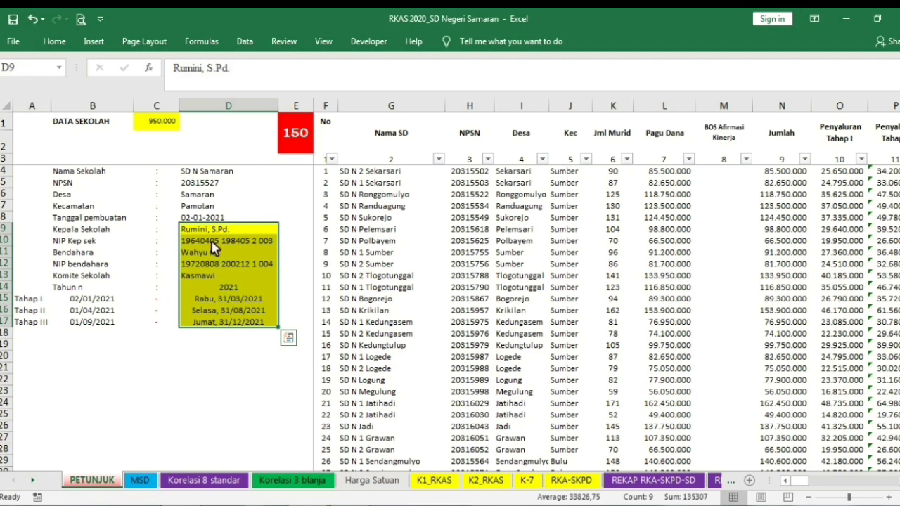
- Leave the PETUNJUK school data for the MSD sheet and review the numbered component list in A1:B10
left_click_drag(201, 237, 209, 327)
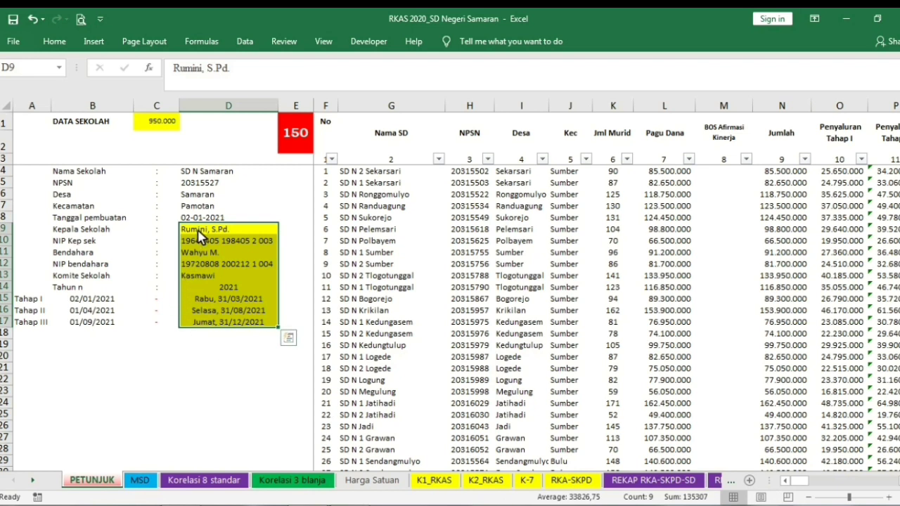
left_click(144, 486)
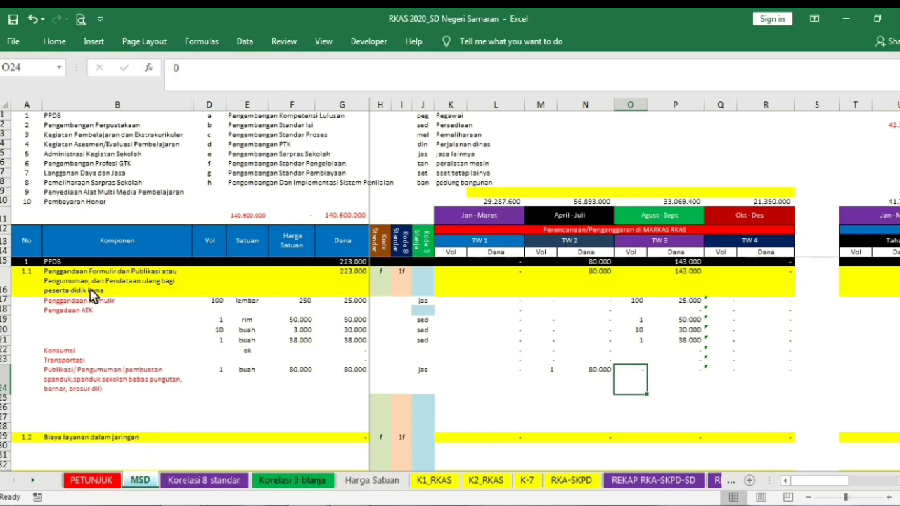
left_click_drag(37, 116, 139, 211)
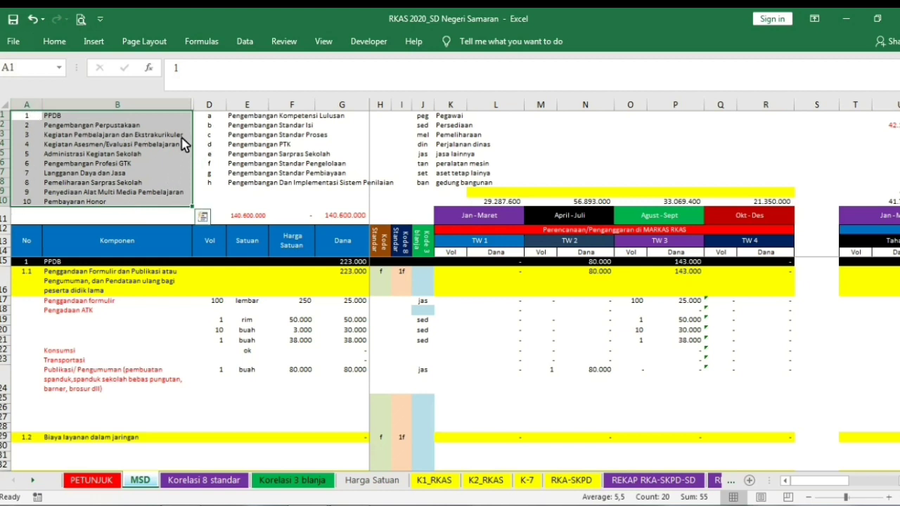
- Review the list of education standards with their letter codes a to h in D1:H8
left_click(230, 135)
left_click_drag(209, 115, 383, 191)
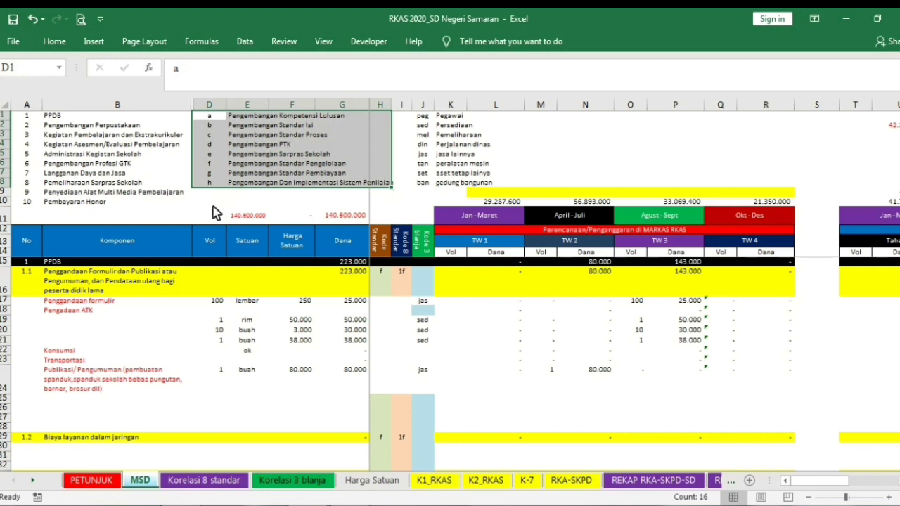
left_click(253, 135)
left_click_drag(250, 116, 261, 187)
- Review the spending-type codes in J1:L8, checking peg for Pegawai and sed for Persediaan
left_click(496, 153)
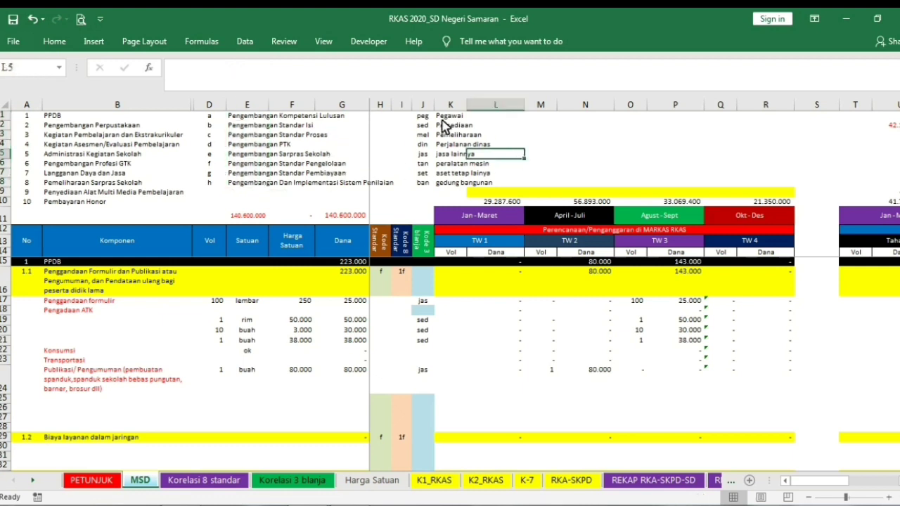
left_click_drag(422, 117, 485, 187)
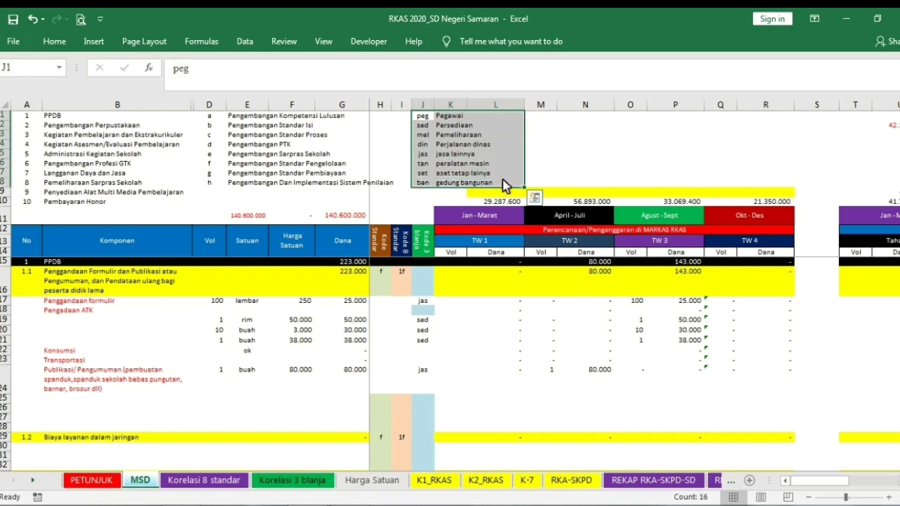
left_click(566, 164)
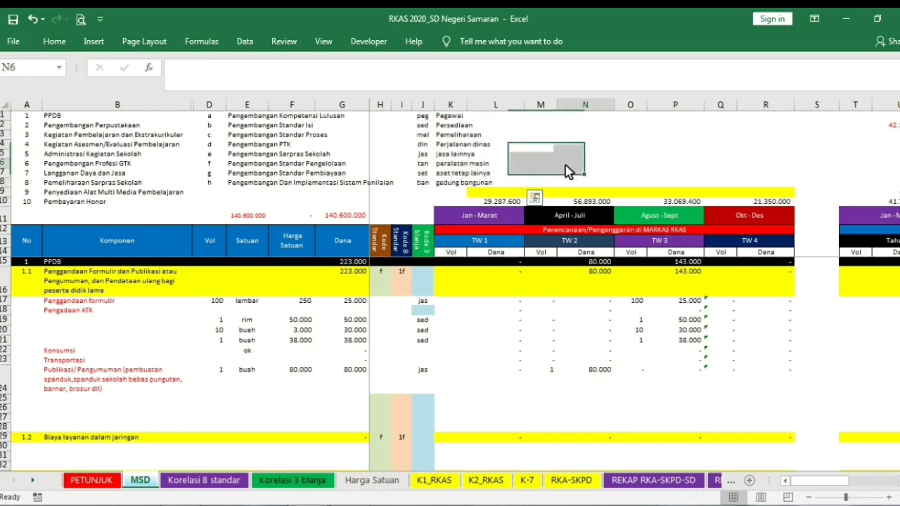
left_click(425, 116)
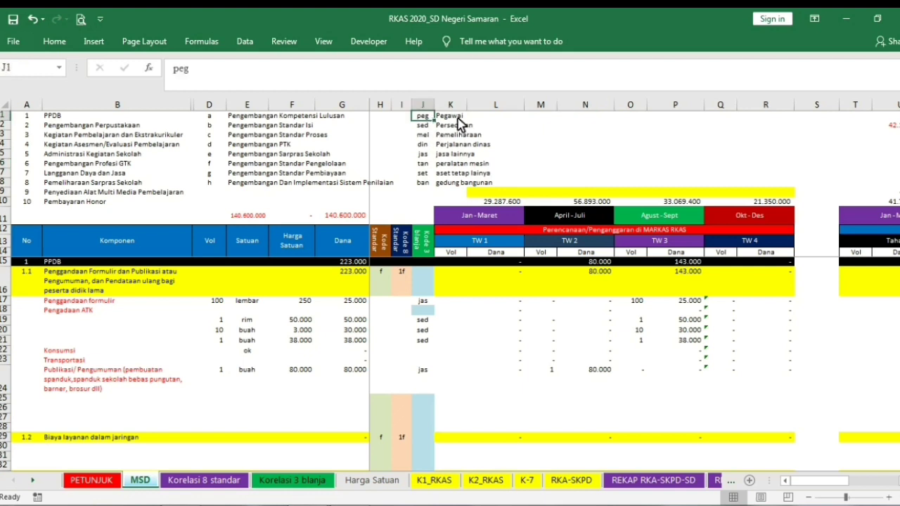
left_click(458, 118)
left_click(422, 126)
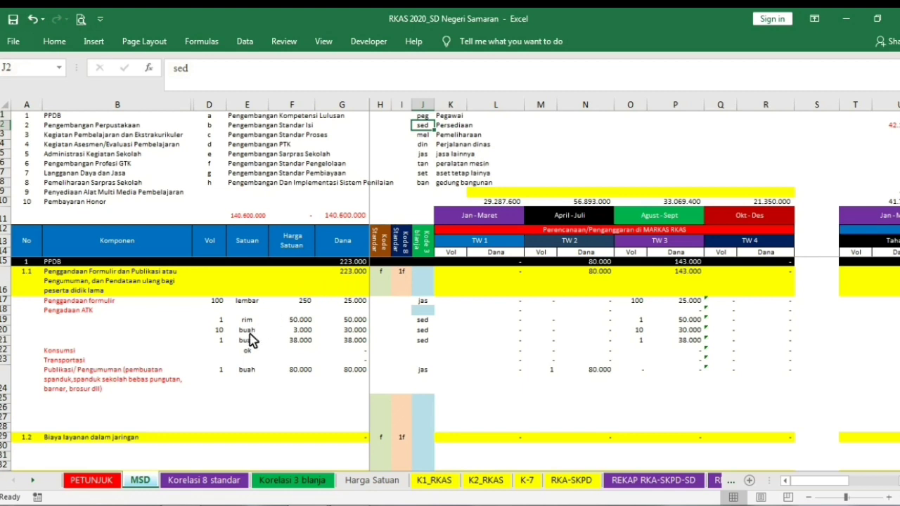
- Inspect the fund totals in E11 and G11, the Jan-Maret total in L10, and the Tahap I to III report columns
left_click(263, 215)
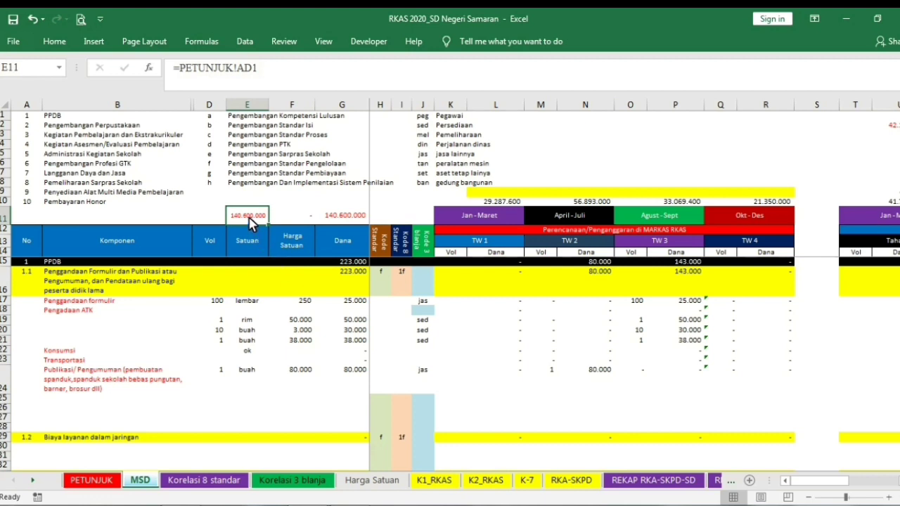
left_click(351, 220)
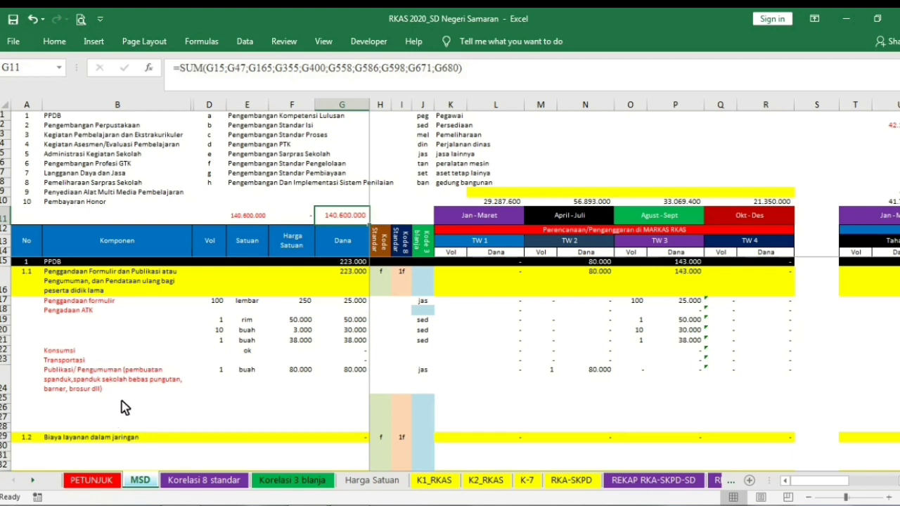
left_click(496, 202)
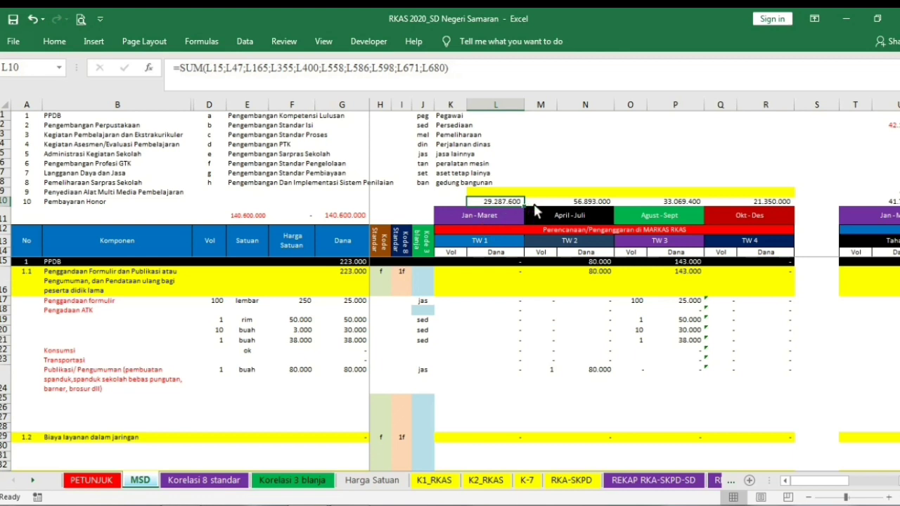
left_click_drag(844, 483, 883, 485)
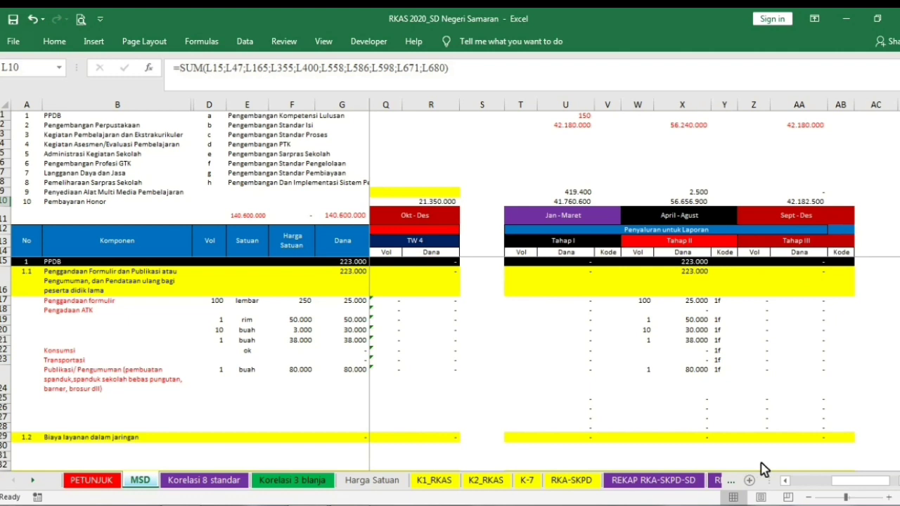
left_click_drag(844, 487, 792, 492)
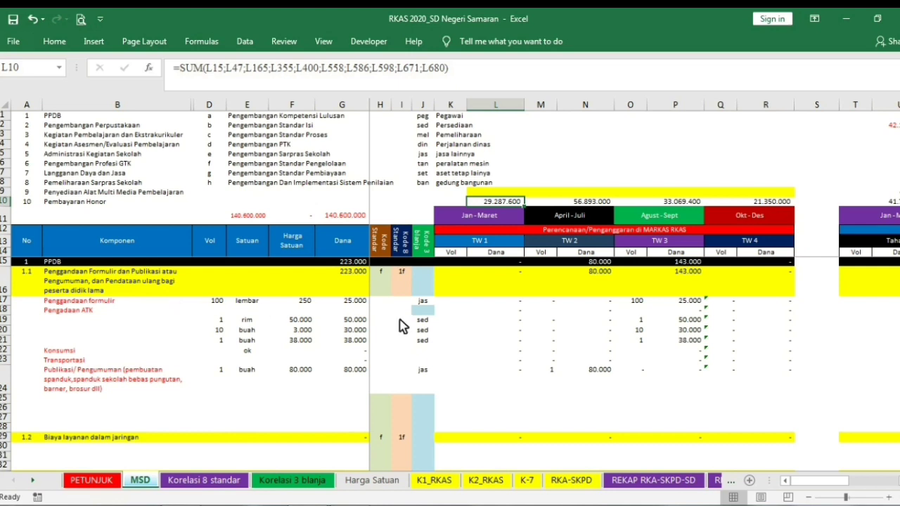
- Compare the standard code in H16 with the combined code formula in I16 and the component number in A1
left_click(391, 282)
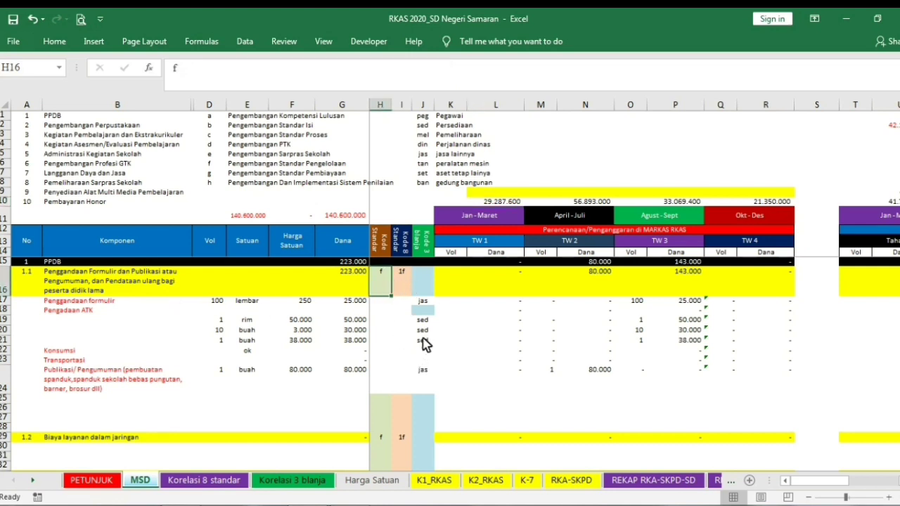
left_click(410, 278)
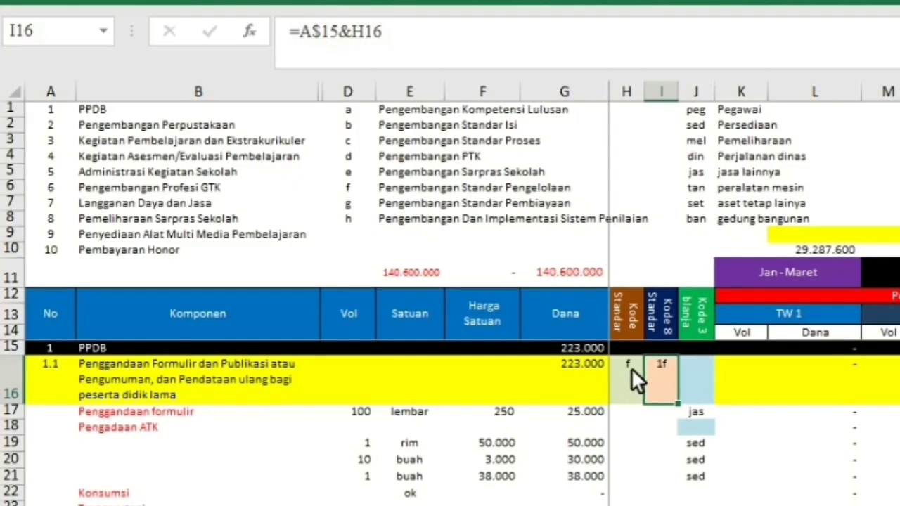
left_click(381, 281)
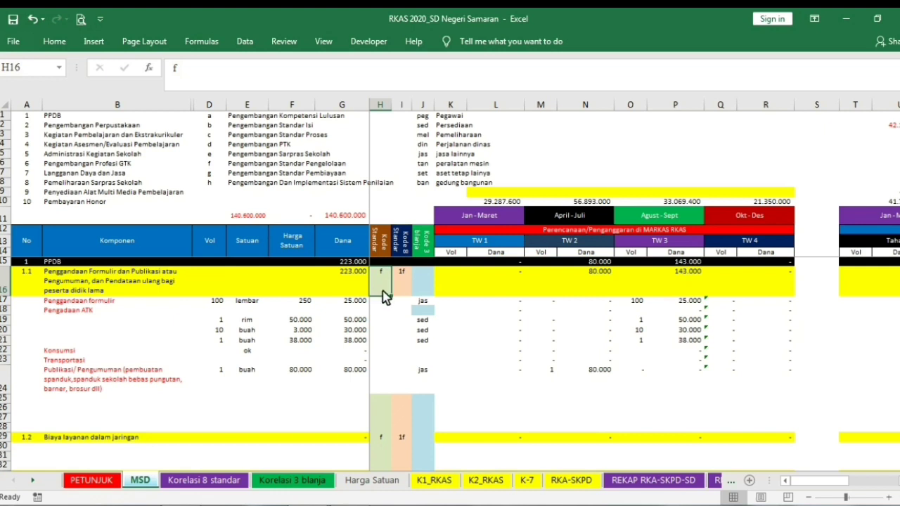
left_click(409, 280)
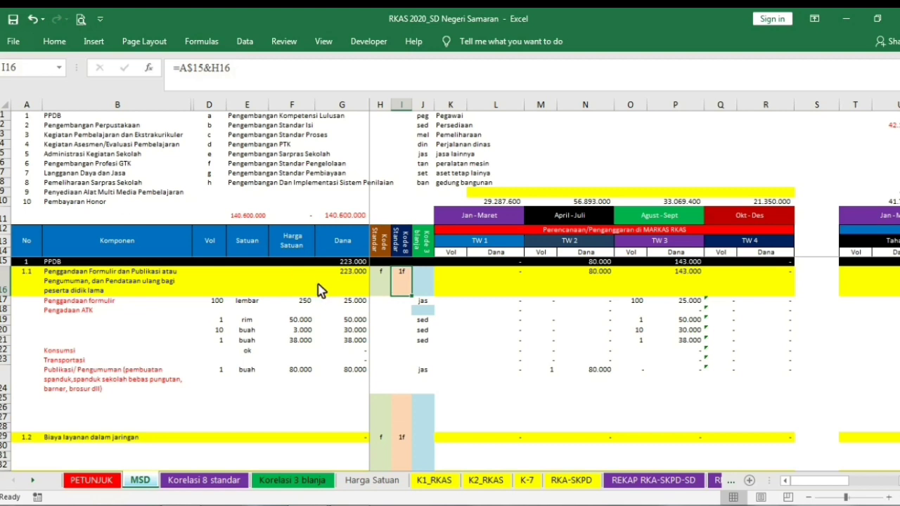
left_click(41, 116)
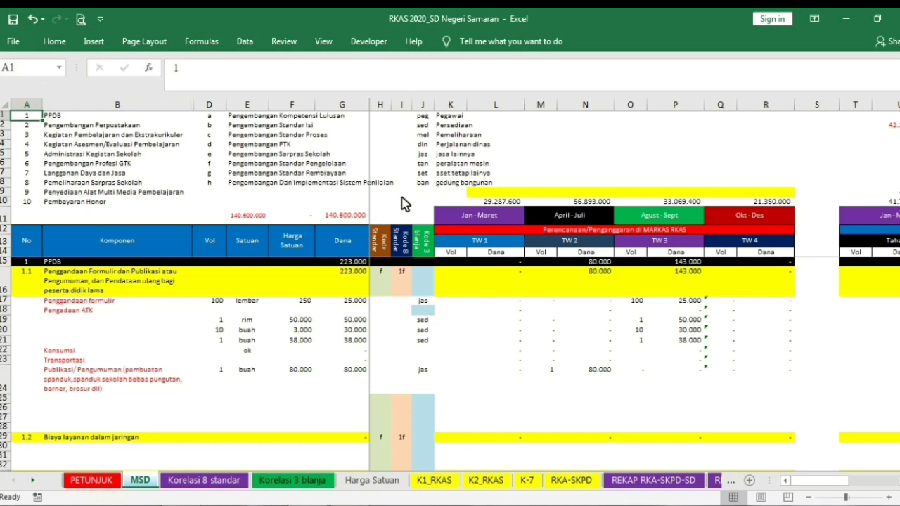
- Examine the code cells H17:I24 for the detail items under component 1.1 against the codes in H16:I16
left_click(404, 322)
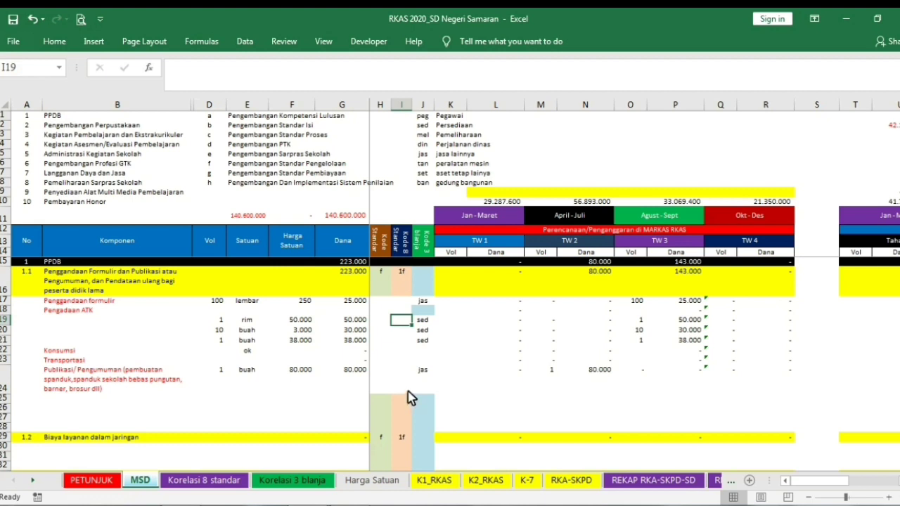
left_click(387, 308)
left_click_drag(386, 308, 410, 311)
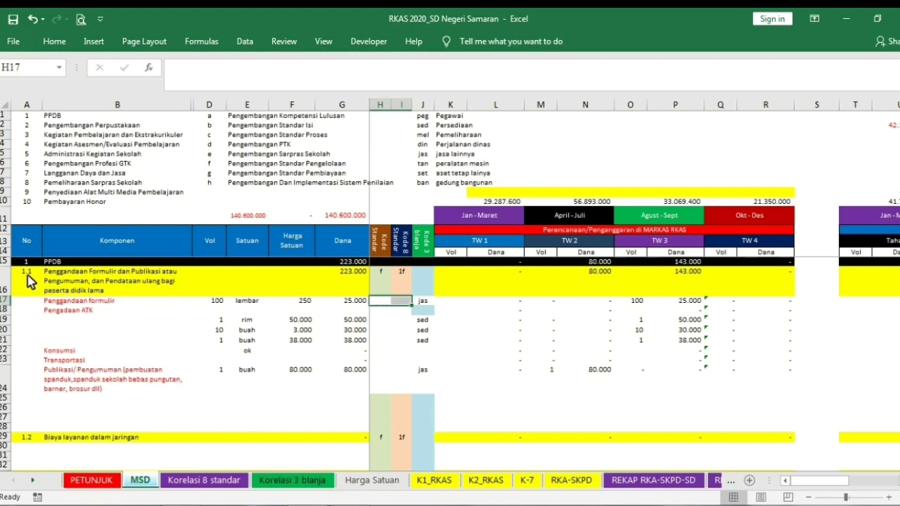
left_click(389, 281)
left_click_drag(391, 275, 399, 273)
left_click(385, 304)
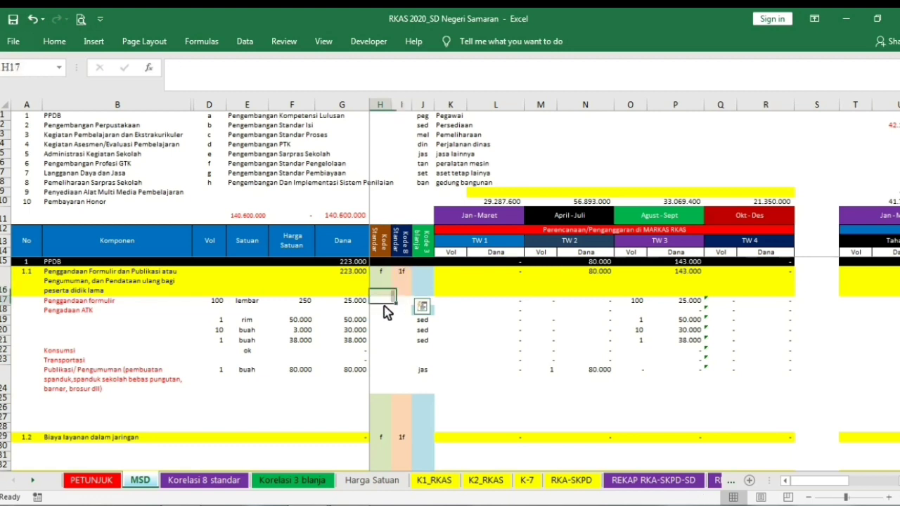
left_click_drag(395, 311, 411, 375)
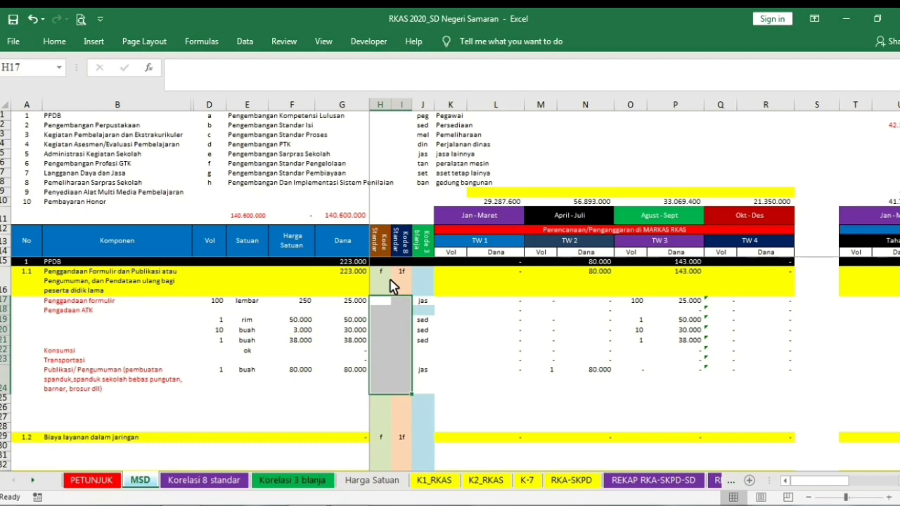
left_click_drag(391, 281, 406, 291)
left_click(398, 311)
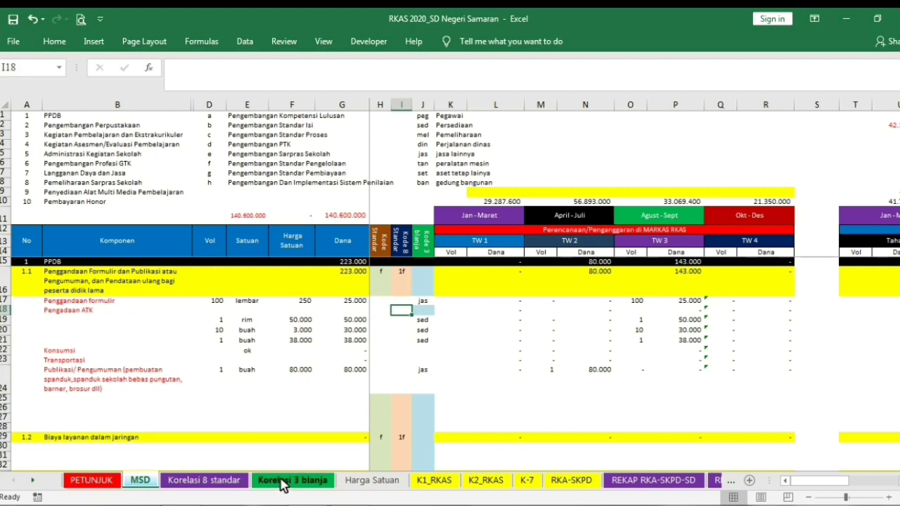
left_click_drag(386, 302, 412, 373)
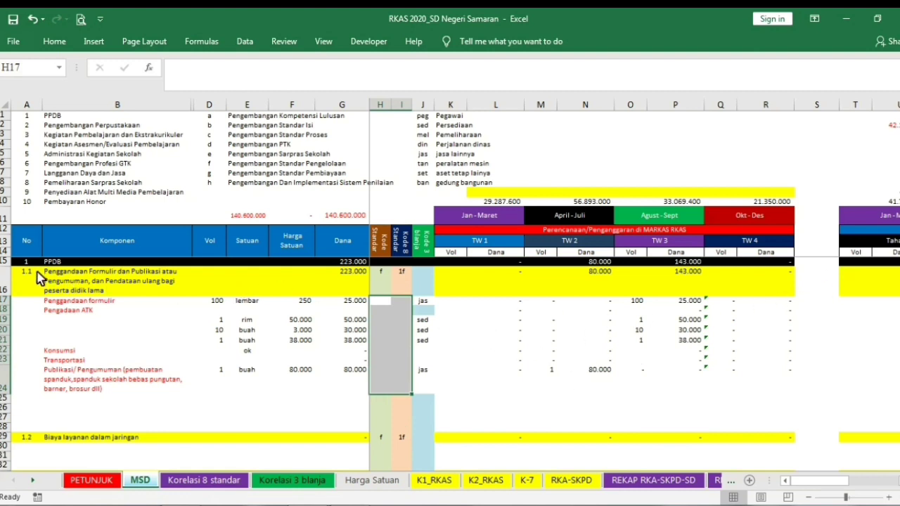
- Review the component 1.1 row in A16:I16 and the combined code formulas for 1.2 in I29 and 1.3 in I33
left_click_drag(36, 280, 413, 287)
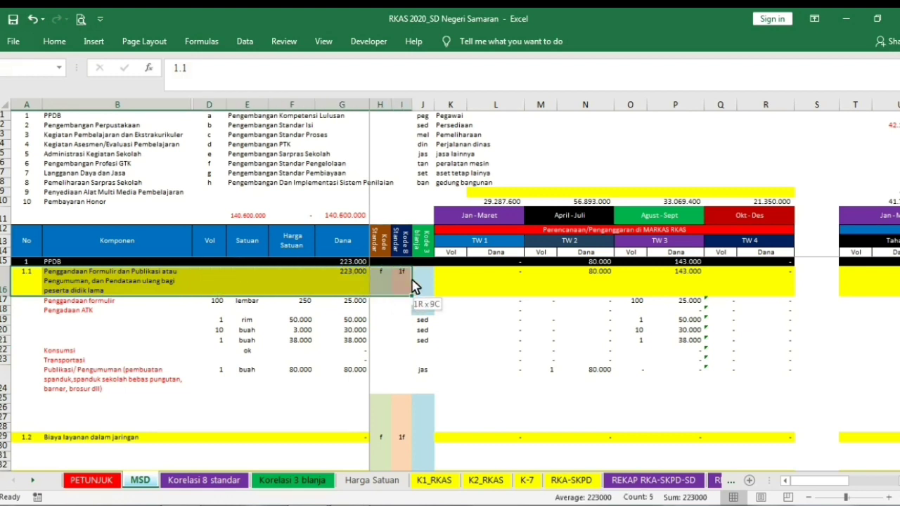
left_click_drag(413, 287, 413, 287)
scroll(352, 345, "down", 2)
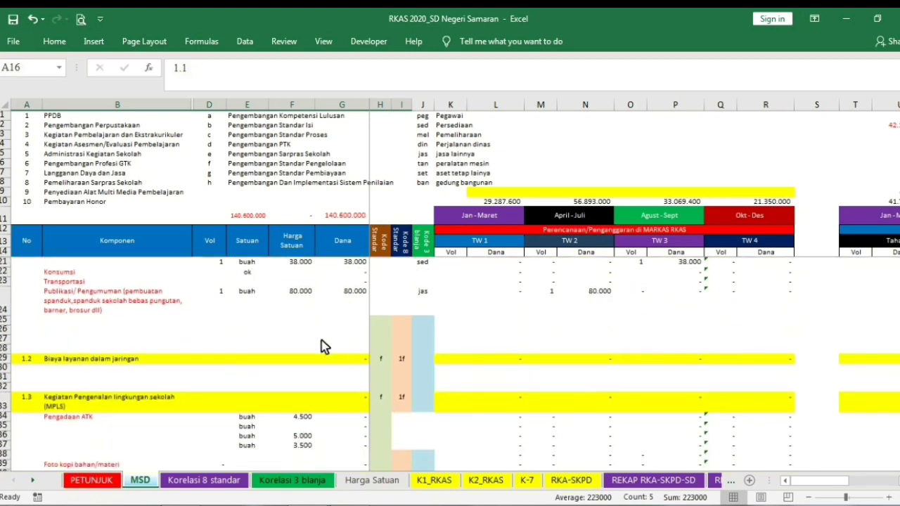
scroll(140, 330, "up", 2)
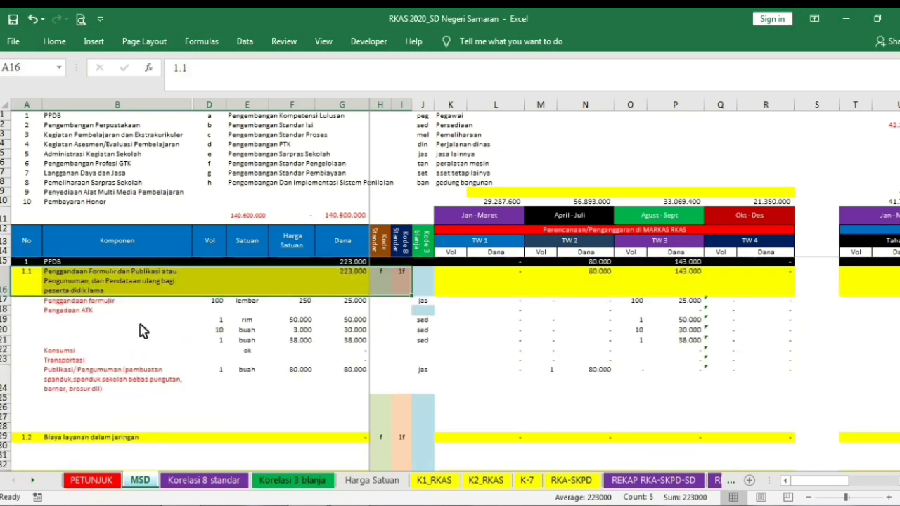
scroll(181, 429, "down", 2)
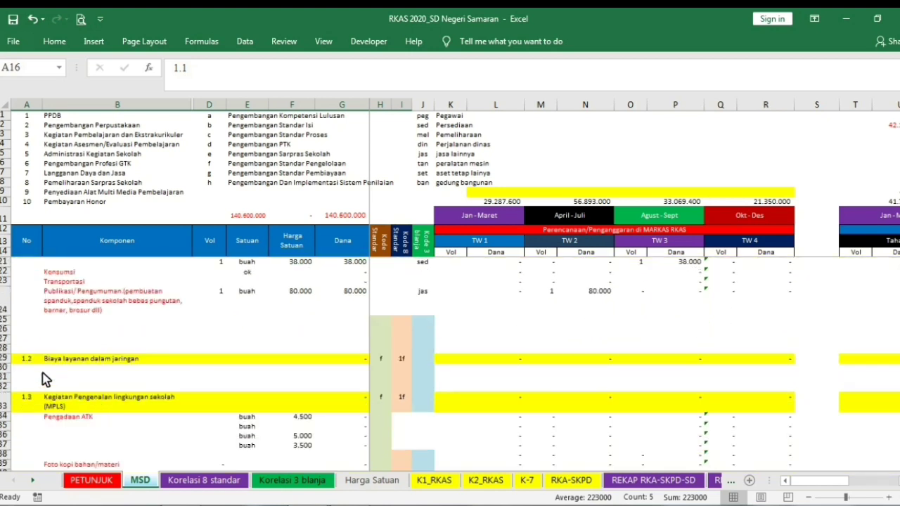
left_click(401, 359)
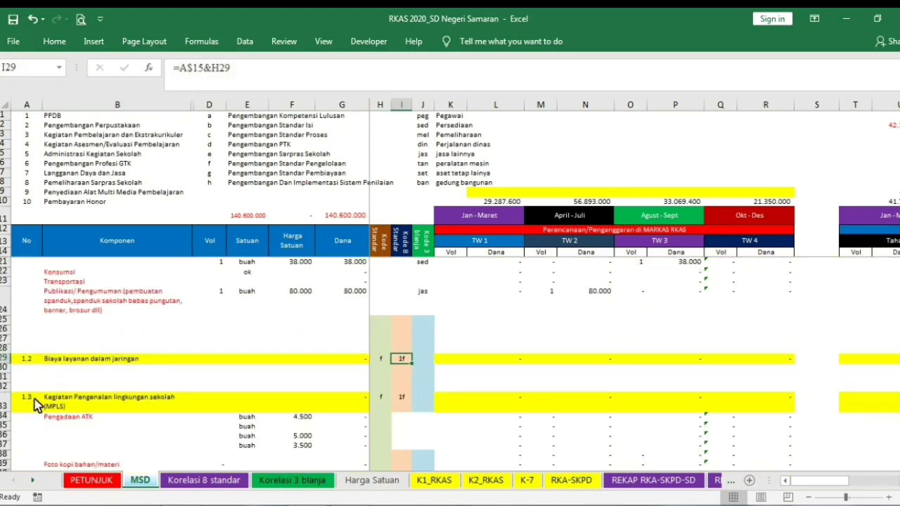
left_click(402, 398)
- Inspect the standard code for 2.1 Penyediaan Buku Teks in H48 and the detail-row code cells from H51 down in columns H and I
scroll(440, 458, "down", 3)
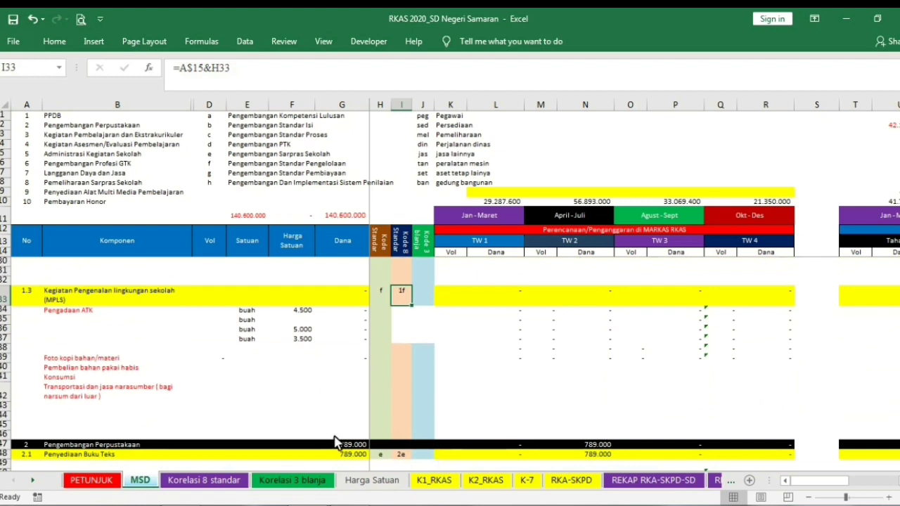
scroll(106, 373, "down", 4)
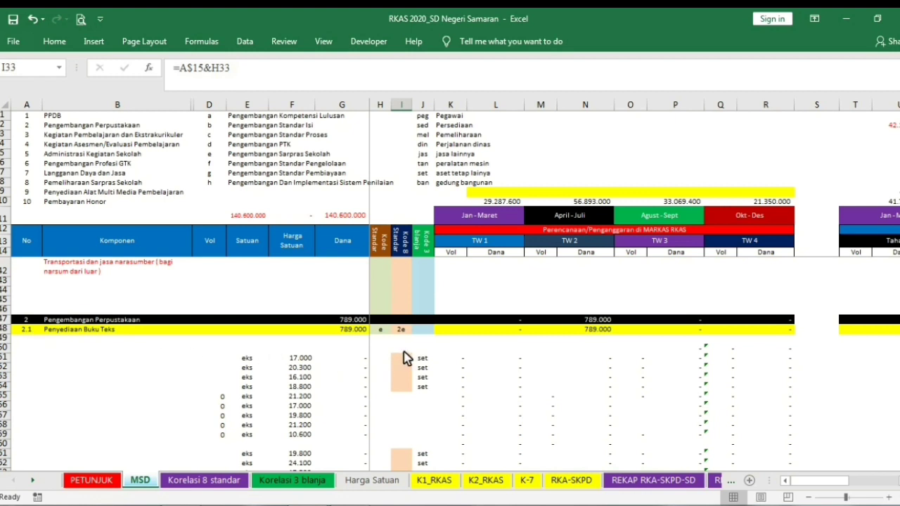
left_click(30, 329)
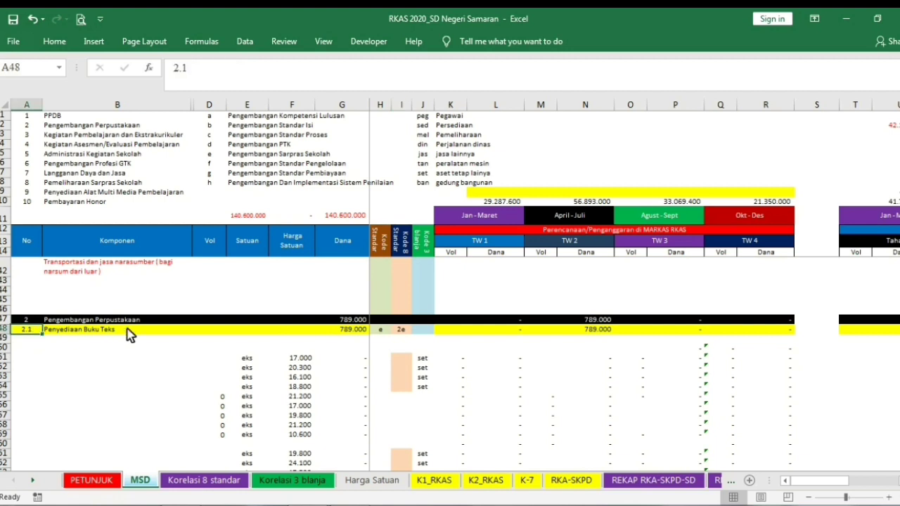
left_click(382, 329)
mouse_move(381, 358)
left_mouse_down()
mouse_move(396, 446)
mouse_move(412, 458)
mouse_move(410, 469)
mouse_move(411, 455)
left_mouse_up()
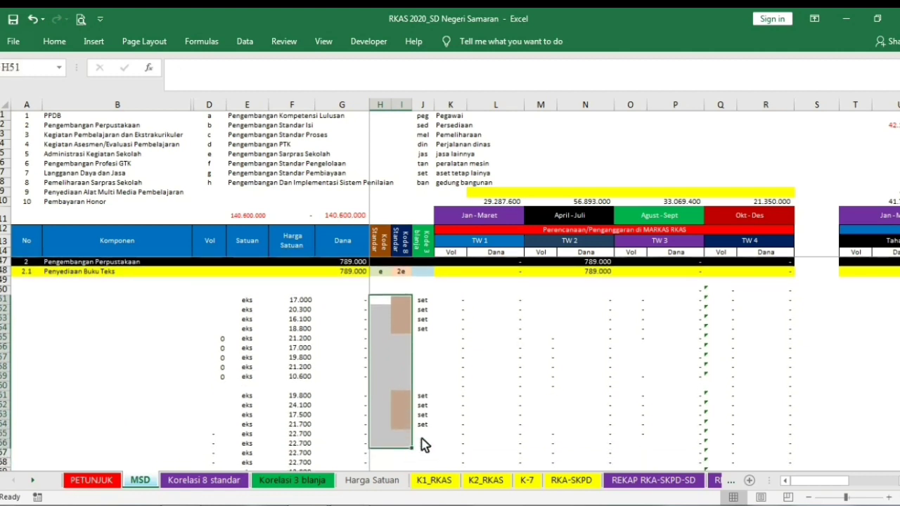
scroll(509, 386, "up", 5)
scroll(511, 384, "up", 6)
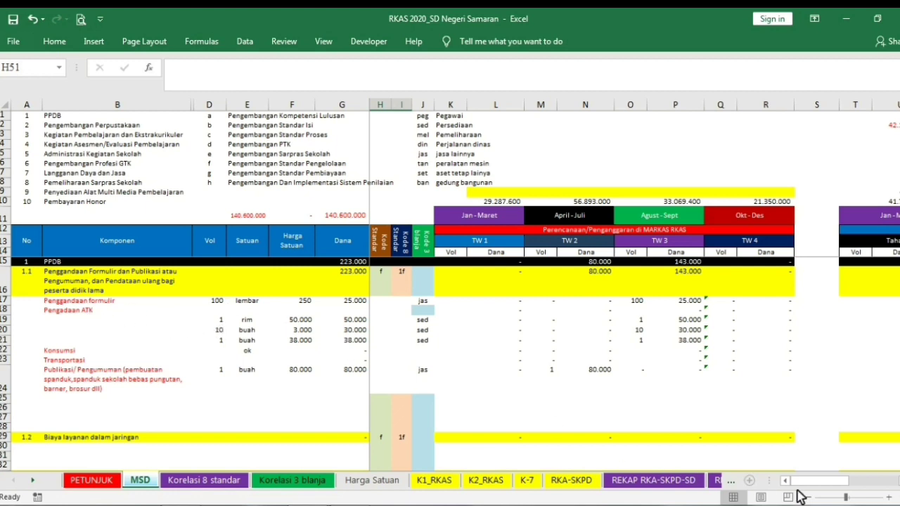
- Unhide the Uraian column C between columns B and D on the MSD sheet
left_click_drag(835, 482, 805, 484)
left_click_drag(184, 112, 205, 105)
right_click(205, 105)
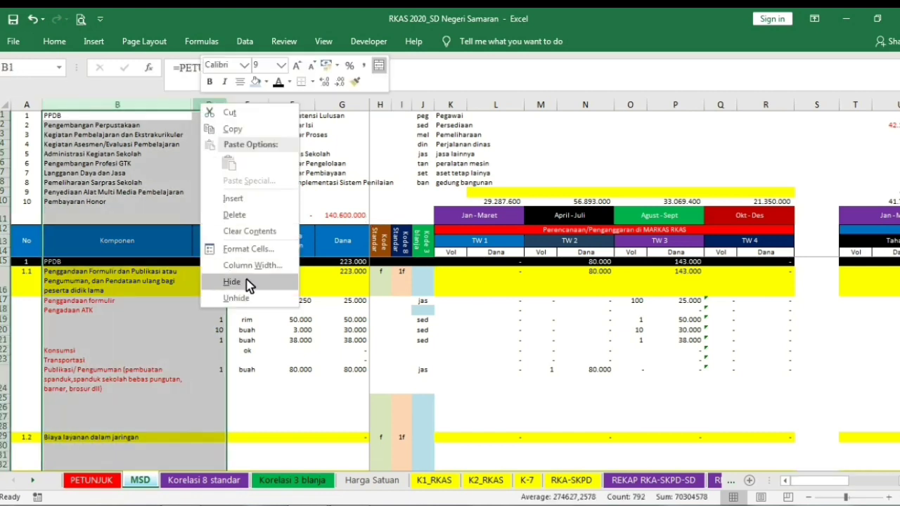
left_click(244, 300)
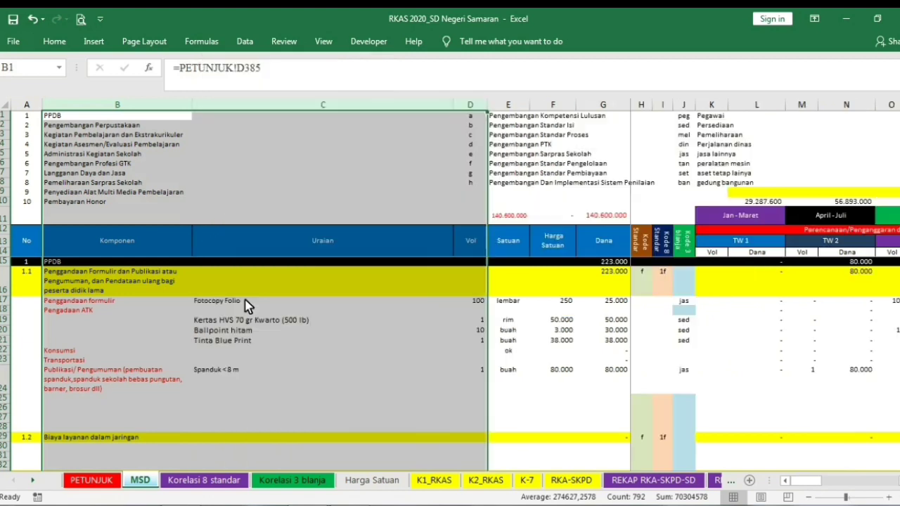
left_click(373, 360)
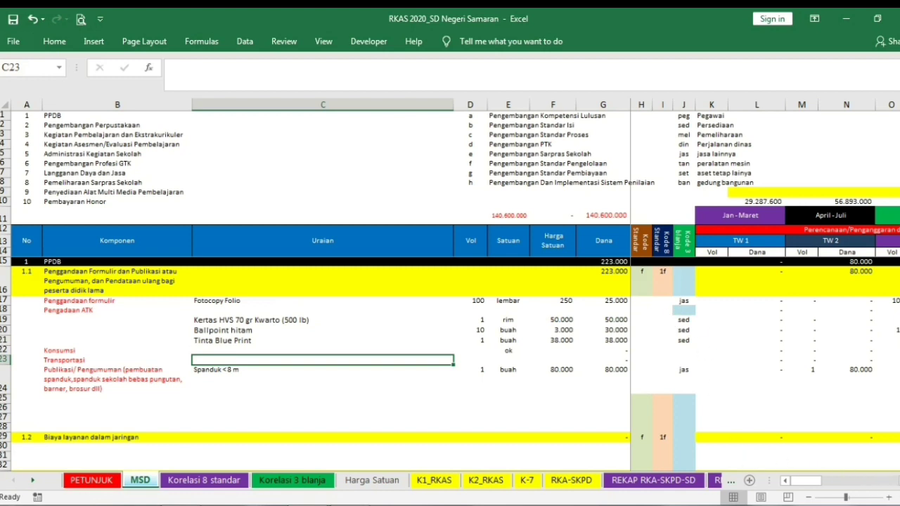
- Compare the Fotocopy Folio volume planned for TW 3 in O17 with its total volume in D17
scroll(765, 292, "right", 1)
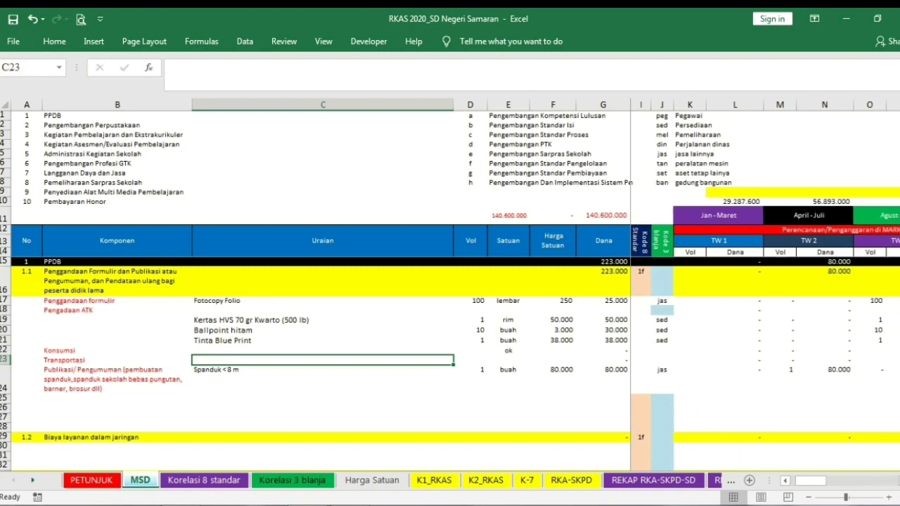
scroll(765, 292, "right", 3)
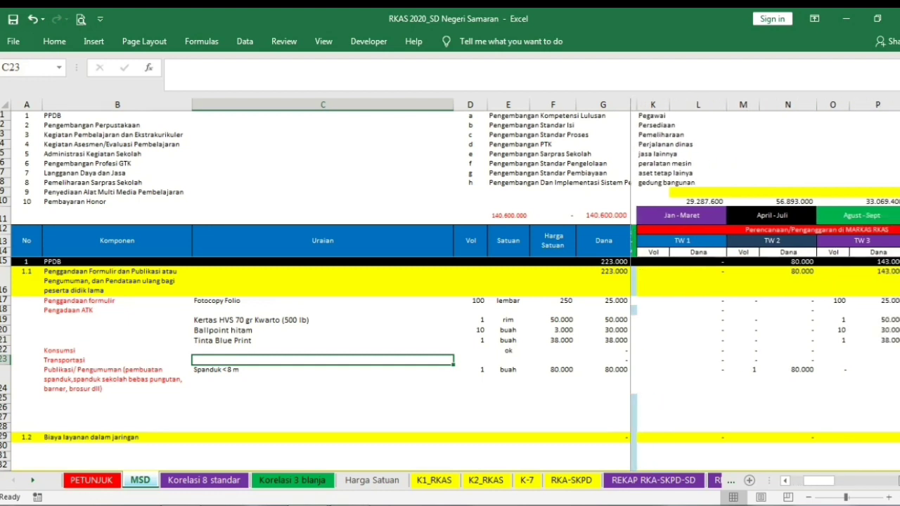
scroll(765, 293, "right", 2)
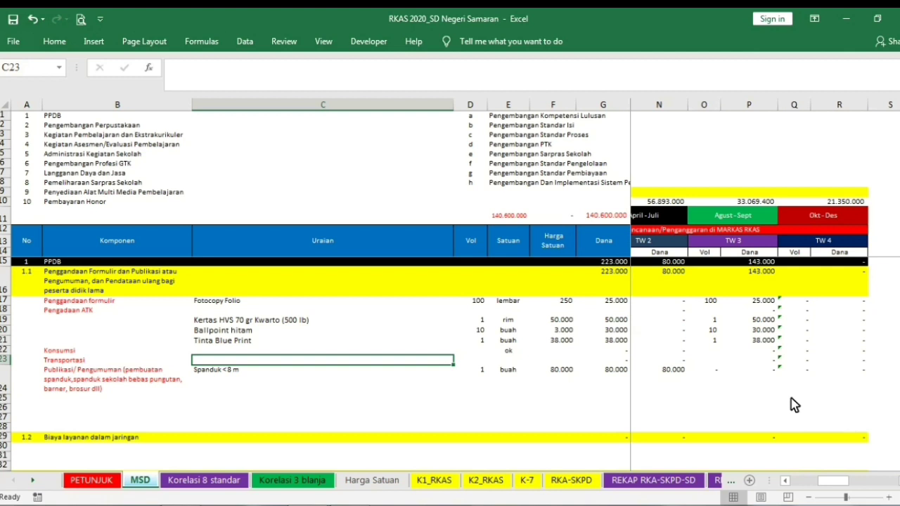
left_click(715, 303)
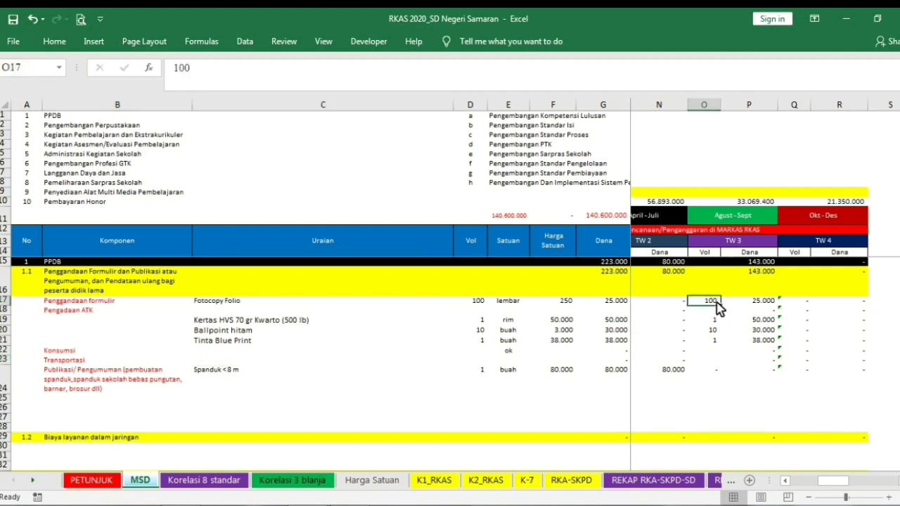
left_click(484, 303)
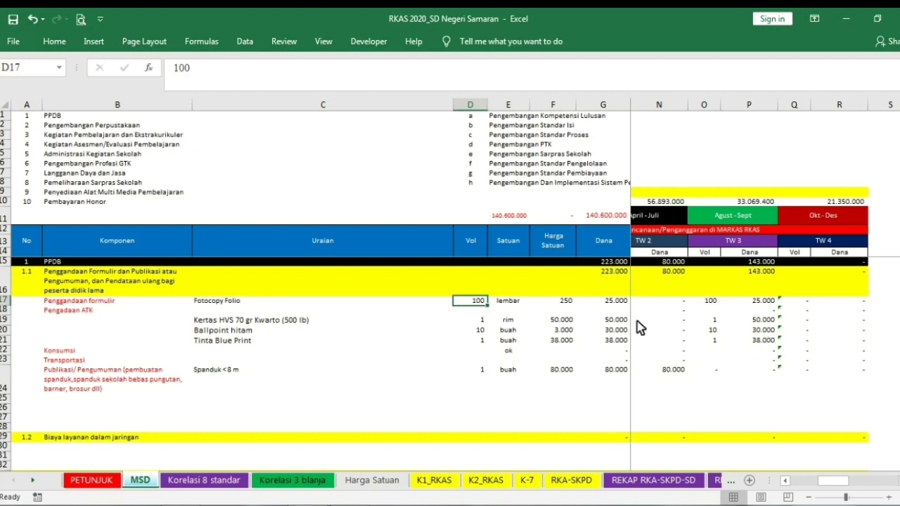
left_click(714, 302)
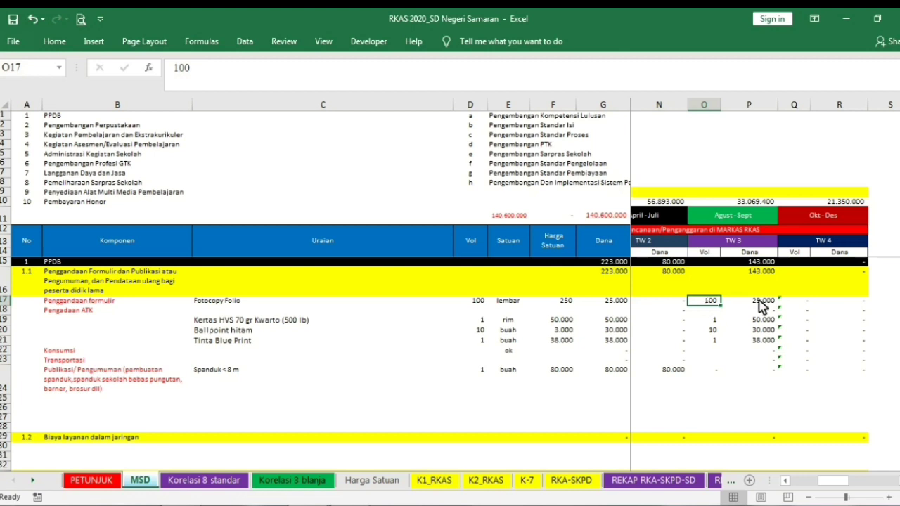
- Try splitting the Fotocopy Folio volume into 50 for TW 1 in K17 and 50 for TW 3 in O17, and undo both entries
left_click_drag(839, 481, 828, 481)
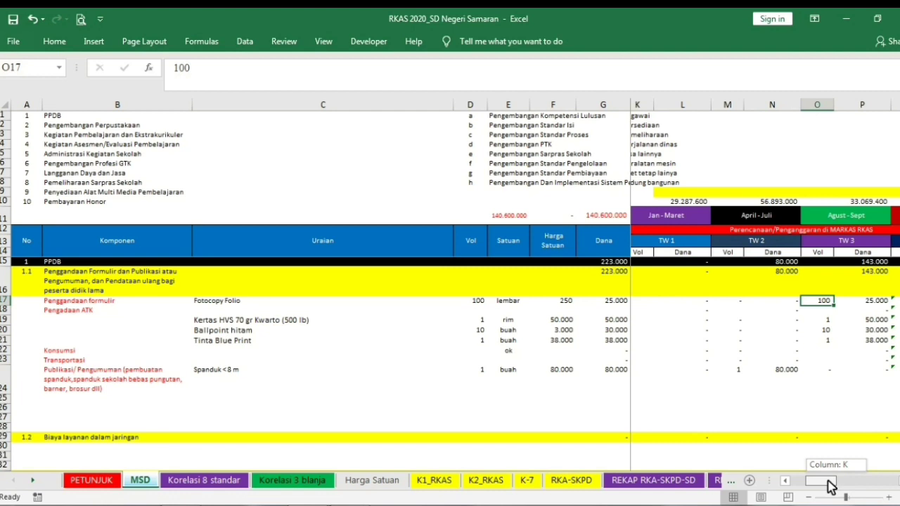
left_click_drag(828, 481, 826, 481)
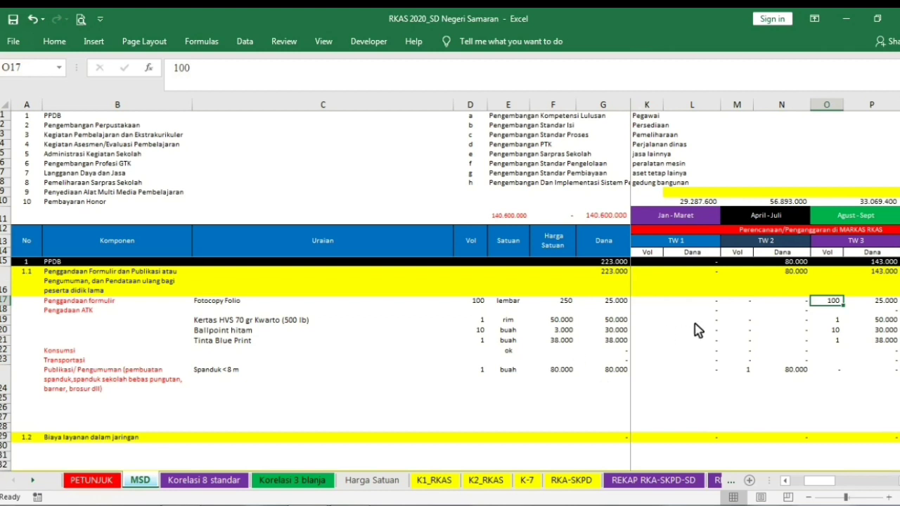
left_click(658, 304)
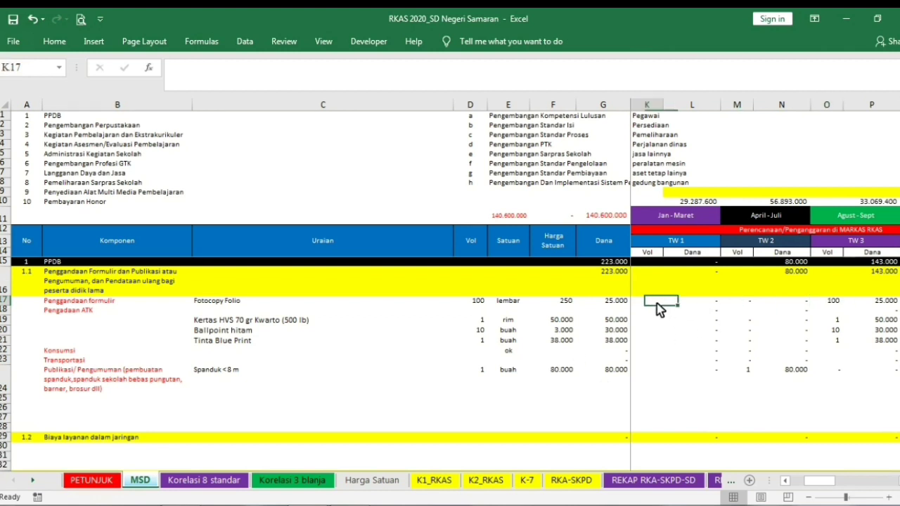
type("50")
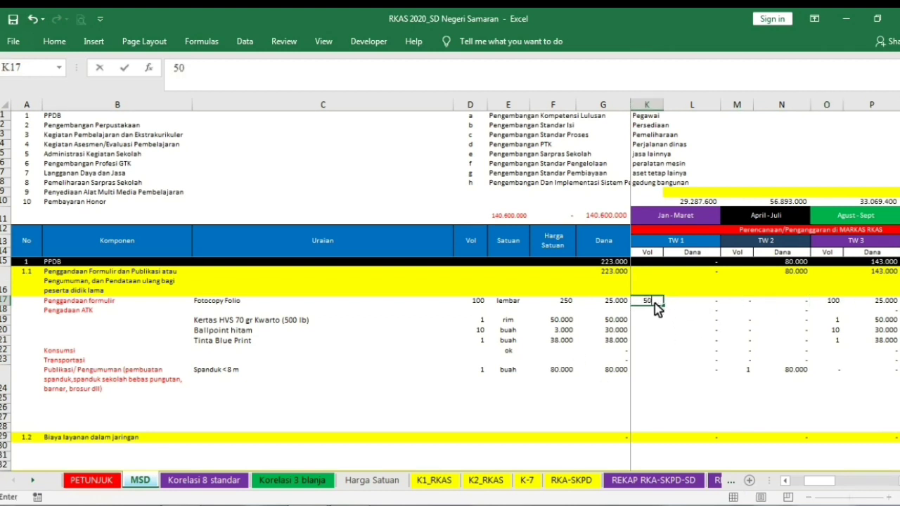
left_click(710, 351)
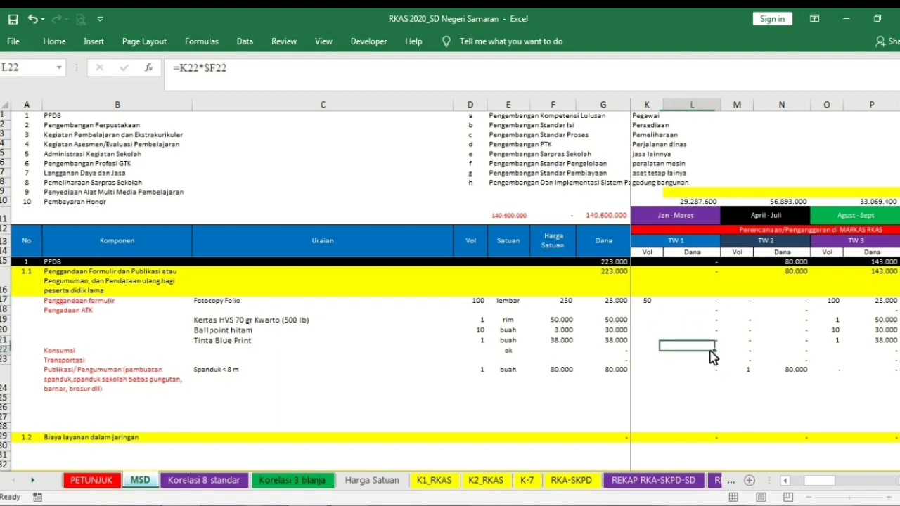
left_click(838, 304)
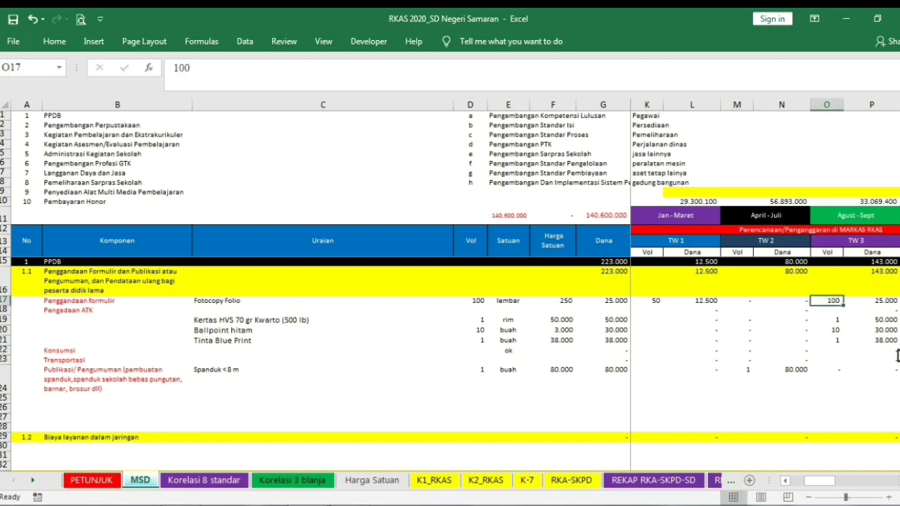
type("50")
left_click(765, 360)
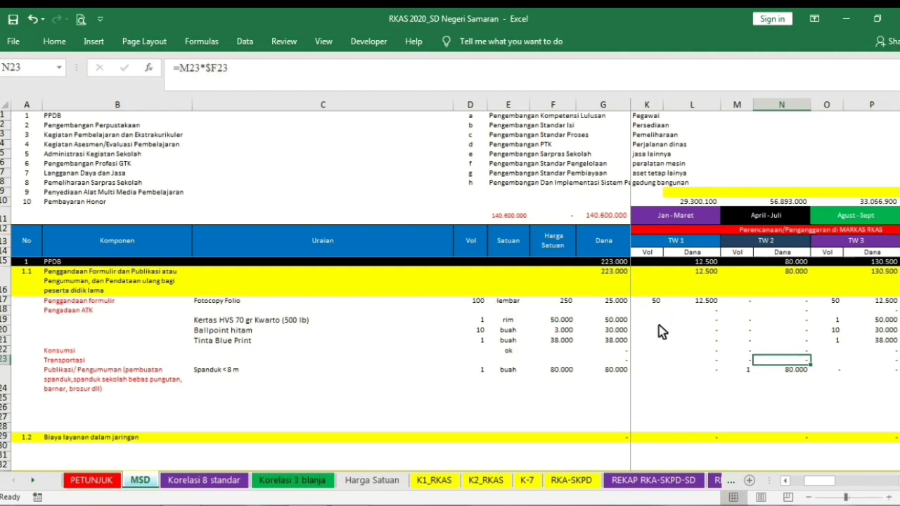
left_click_drag(656, 302, 891, 304)
left_click(33, 20)
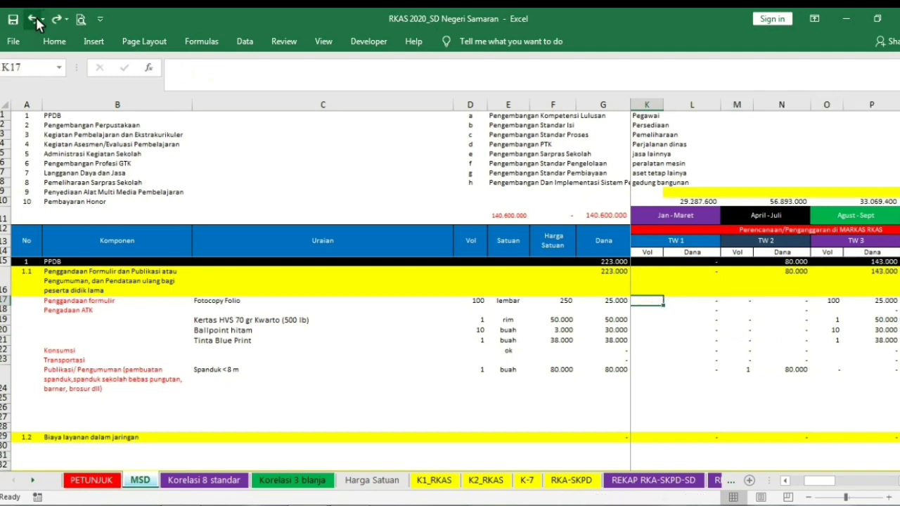
- Check the Fotocopy Folio volume in W17 and the Dana formula in X17 under Tahap II against the total volume in D17
left_click_drag(821, 482, 866, 482)
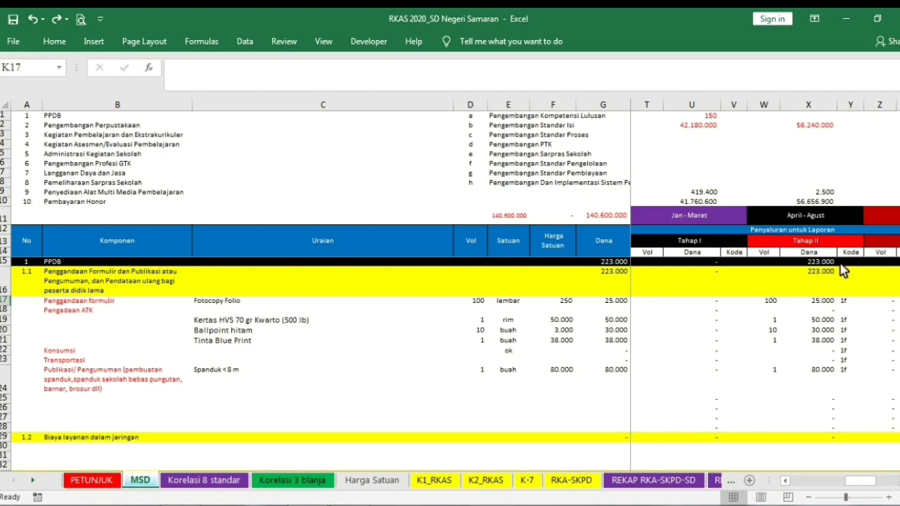
left_click(774, 302)
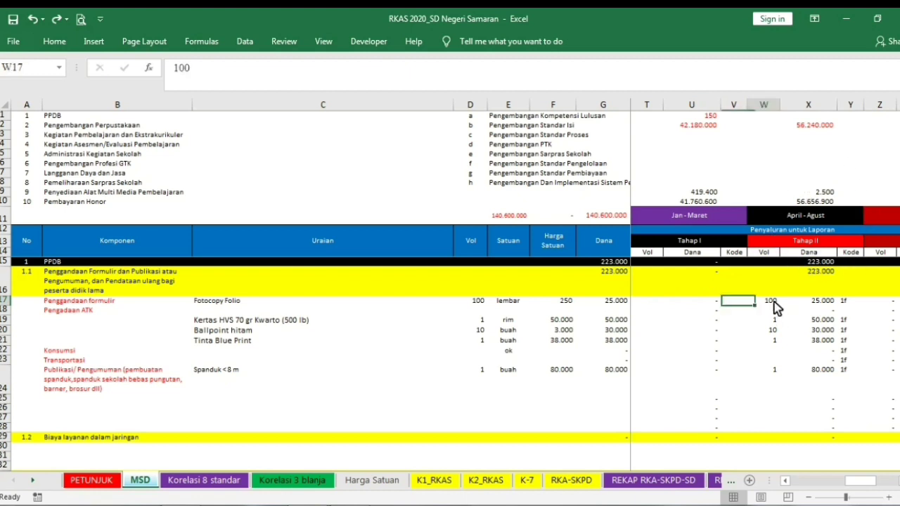
left_click(483, 304)
left_click(768, 306)
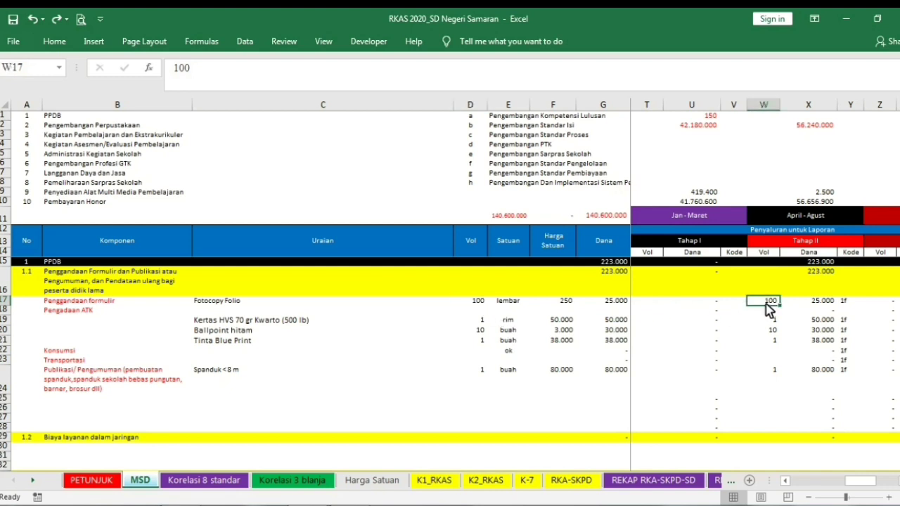
left_click(830, 308)
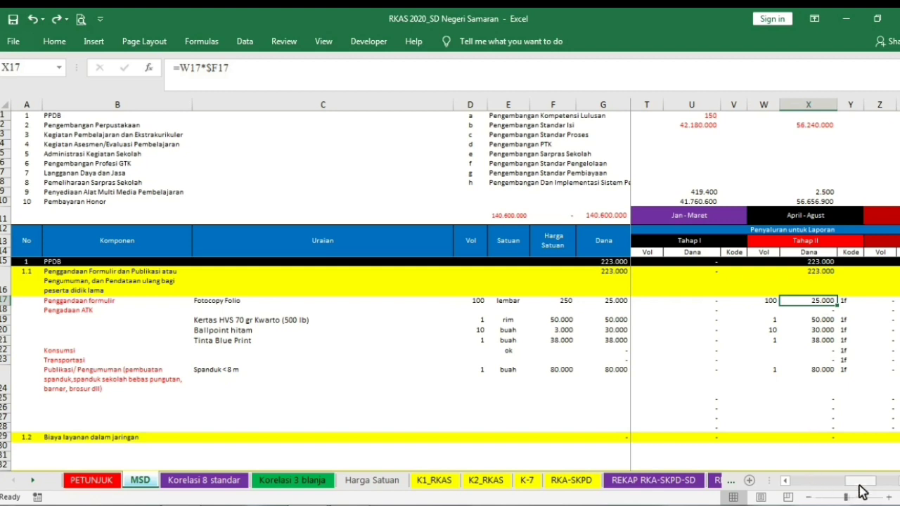
- Examine the Tahap II codes in Y17:Y24 and the Kode columns of all three Tahap down through the textbook rows
left_click_drag(863, 485, 873, 483)
left_click_drag(734, 302, 735, 378)
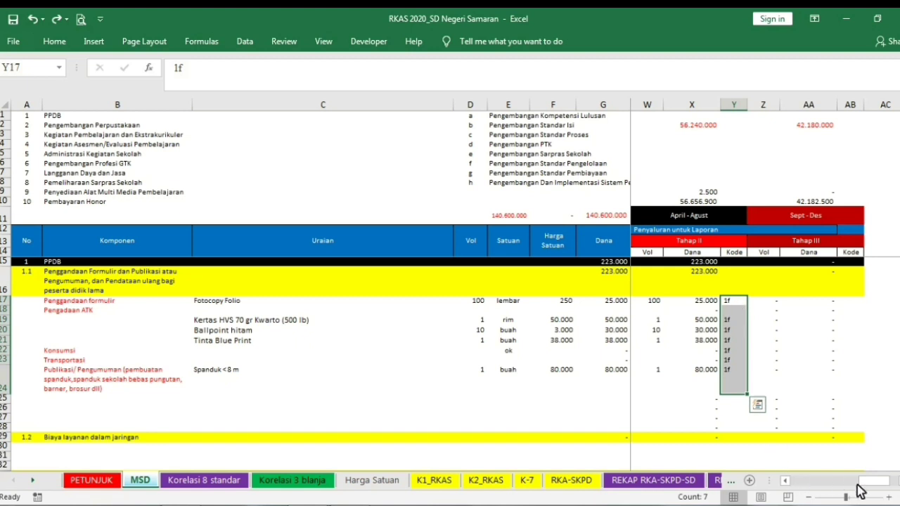
left_click_drag(877, 484, 875, 485)
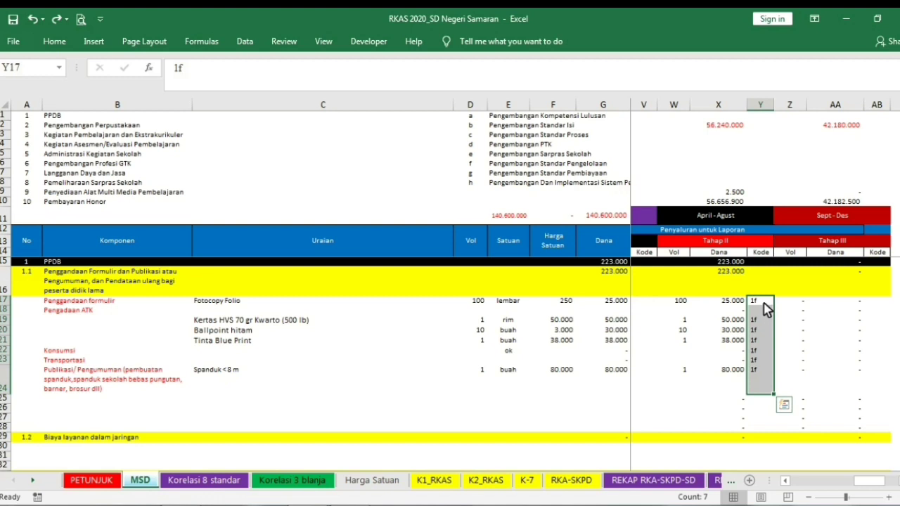
left_click_drag(874, 490, 876, 490)
scroll(779, 323, "down", 9)
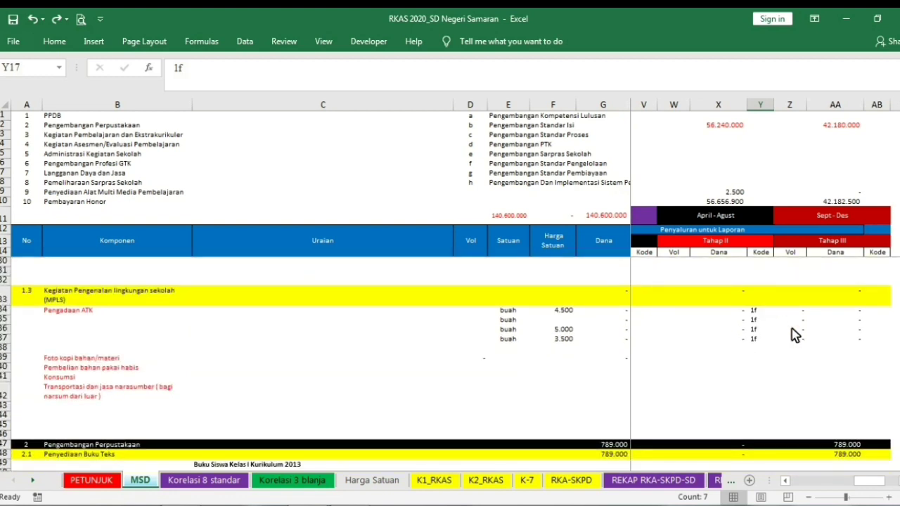
scroll(792, 344, "down", 6)
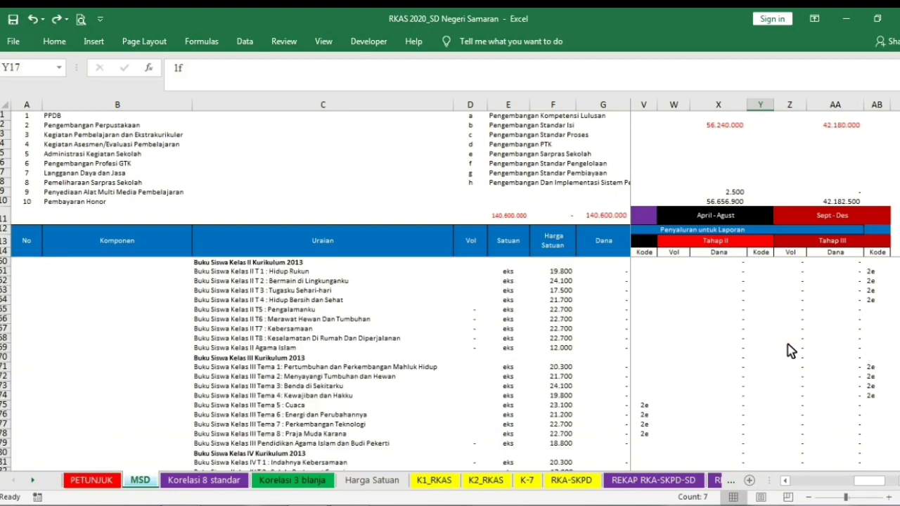
scroll(792, 350, "down", 16)
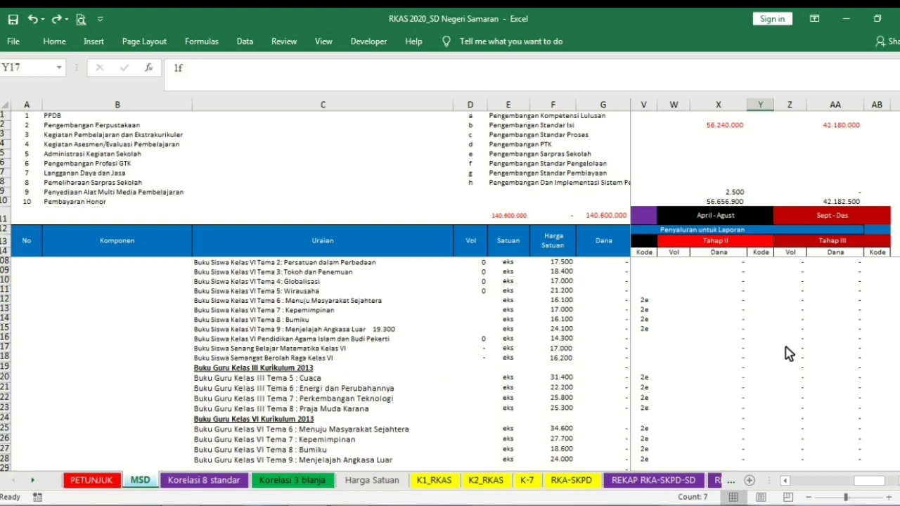
scroll(789, 354, "up", 12)
- Review the detail rows 17 to 28 under component 1.1, including the Tinta Blue Print item
left_click_drag(870, 481, 770, 499)
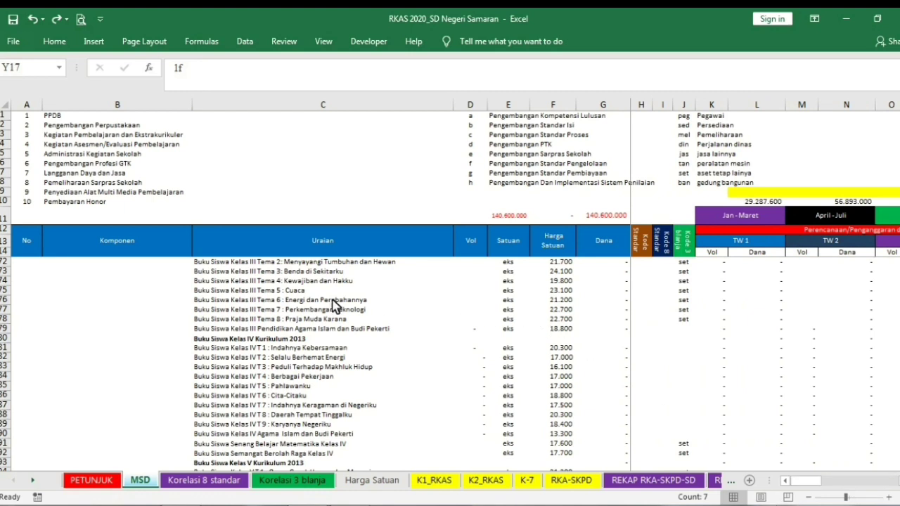
scroll(302, 305, "up", 8)
left_click_drag(899, 129, 899, 115)
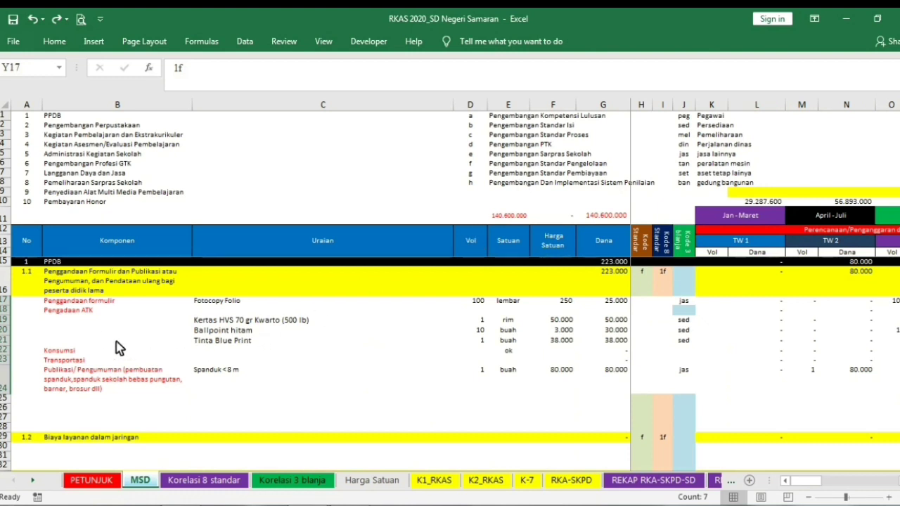
left_click(5, 282)
left_click(9, 301)
left_click_drag(9, 308, 6, 431)
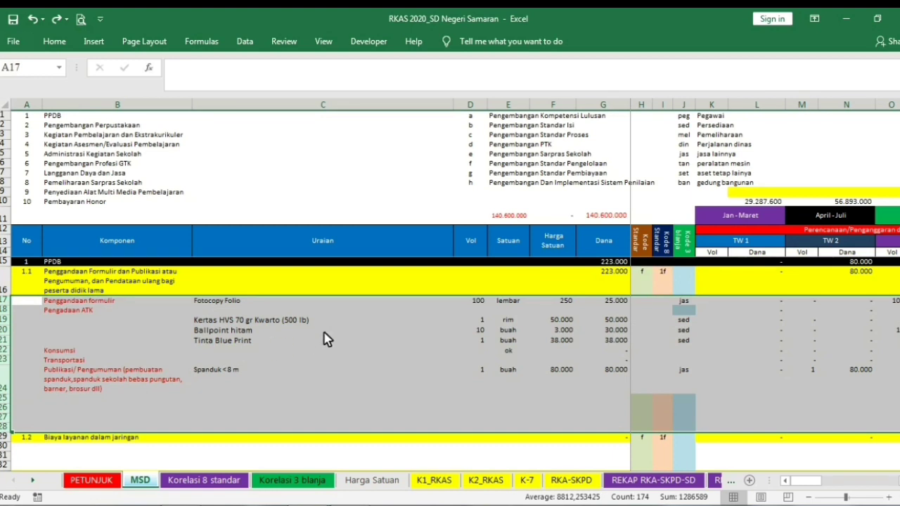
left_click(282, 339)
- Insert three blank rows above the Tinta Blue Print item under component 1.1
left_click_drag(6, 342, 8, 348)
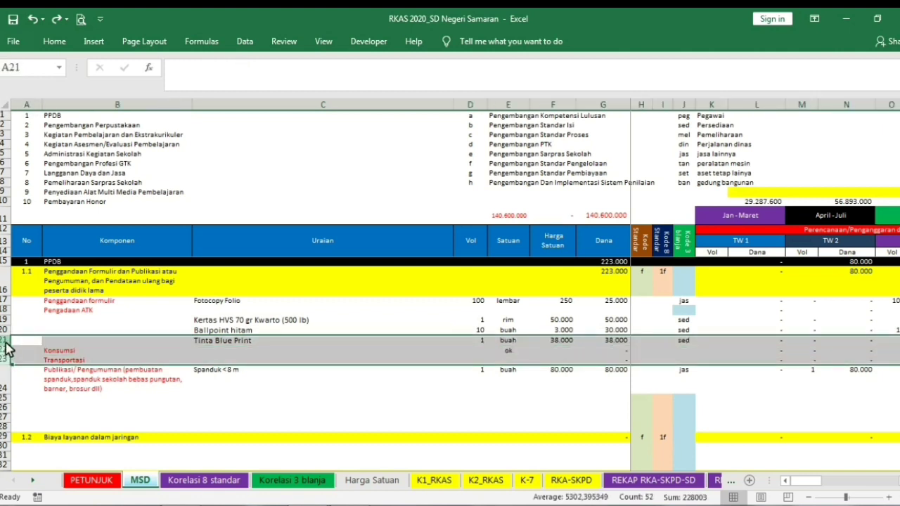
right_click(9, 349)
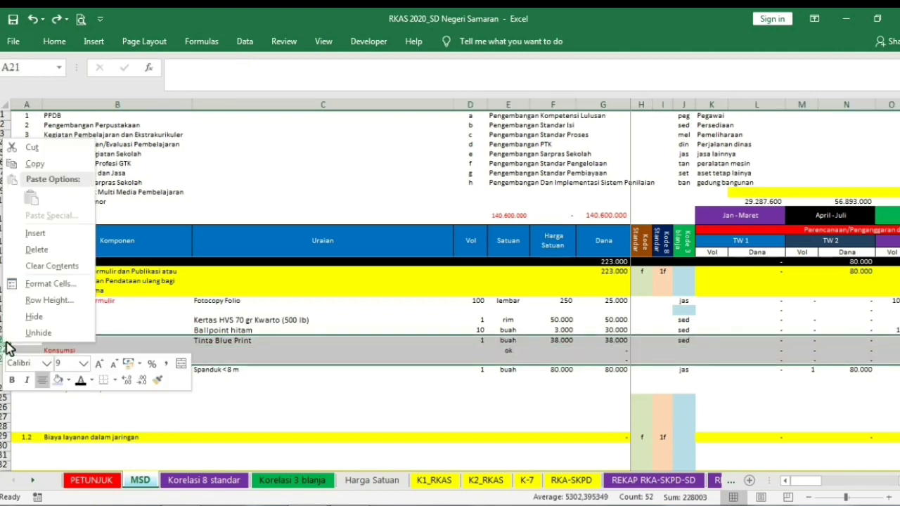
left_click(35, 233)
left_click(100, 359)
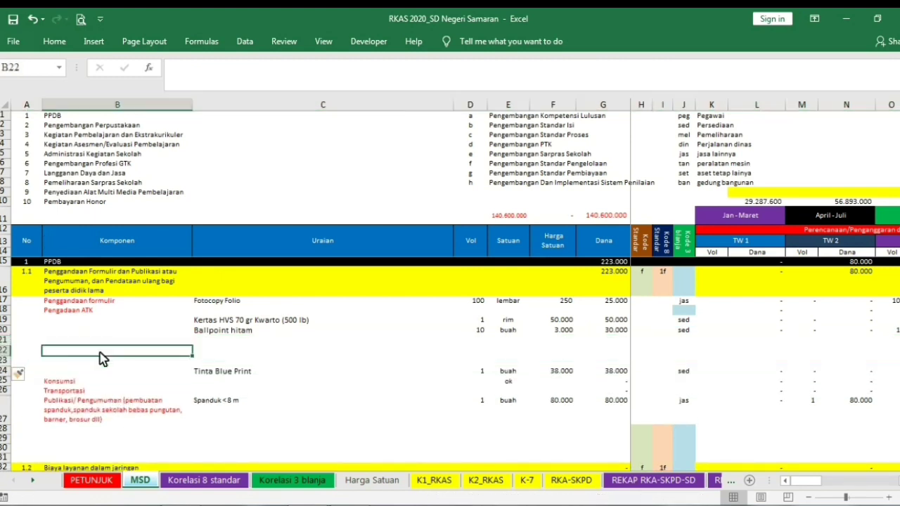
- Copy the Dana formula =D20*F20 from G20 down into the three new rows, G21:G23
left_click(485, 331)
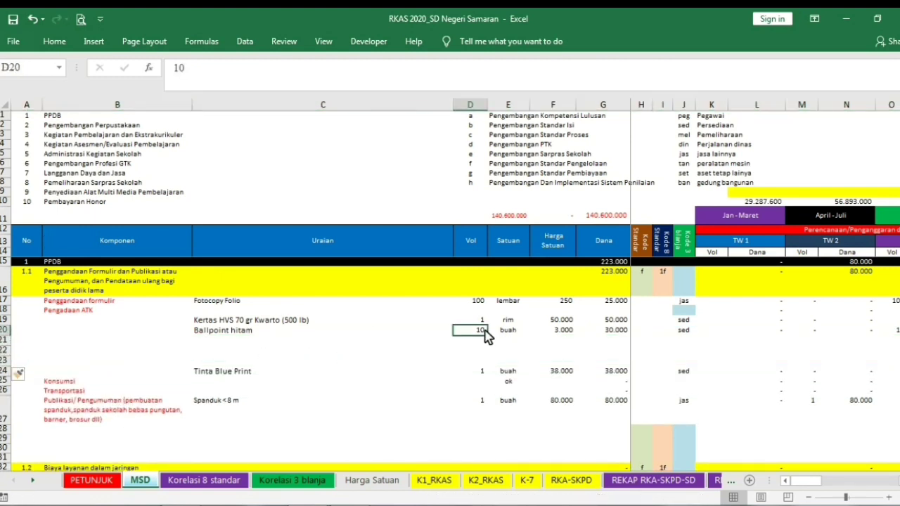
left_click(573, 333)
left_click(617, 332)
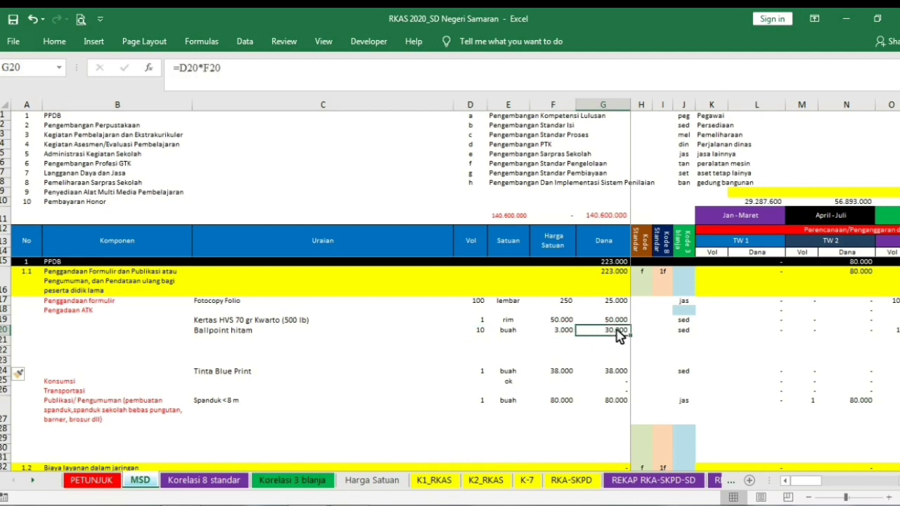
left_click_drag(633, 338, 651, 367)
left_click(685, 343)
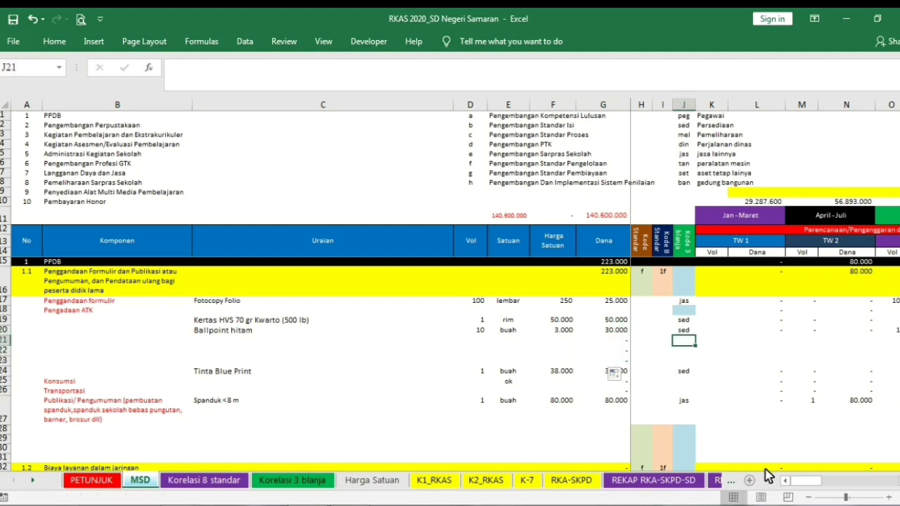
- Copy the TW 1 Dana formula =K20*$F20 from L20 down through row 23, and extend the fill across to column N
left_click_drag(809, 481, 820, 486)
mouse_move(742, 336)
left_mouse_down()
mouse_move(758, 372)
mouse_move(763, 362)
left_mouse_up()
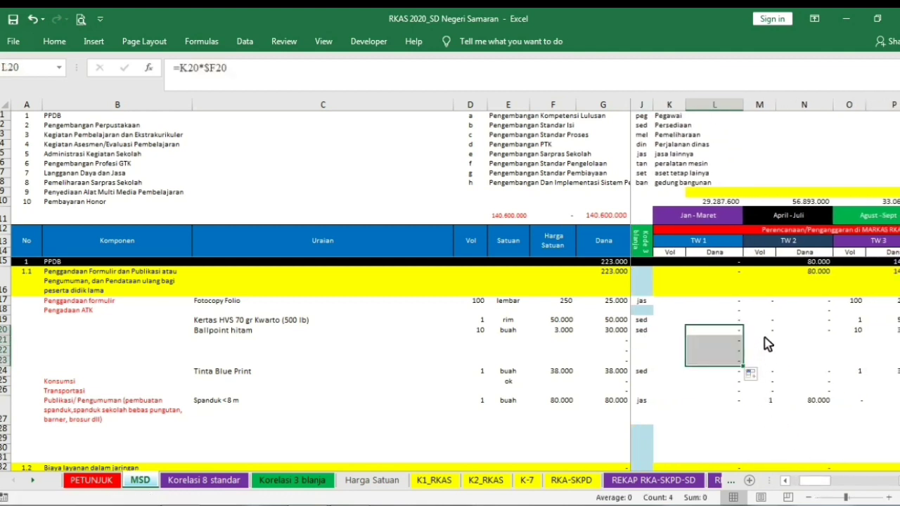
left_click(767, 337)
left_click_drag(741, 333, 832, 373)
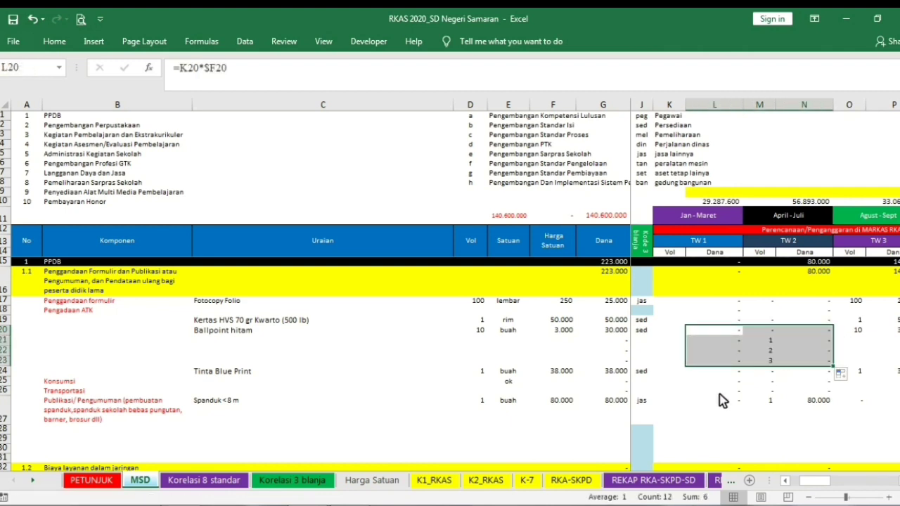
- Copy the TW 2 volume from M20 down through M23, and select the TW 3 Vol and Dana cells of the three new rows
left_click(771, 330)
left_click_drag(781, 340, 788, 370)
left_click_drag(809, 485, 834, 484)
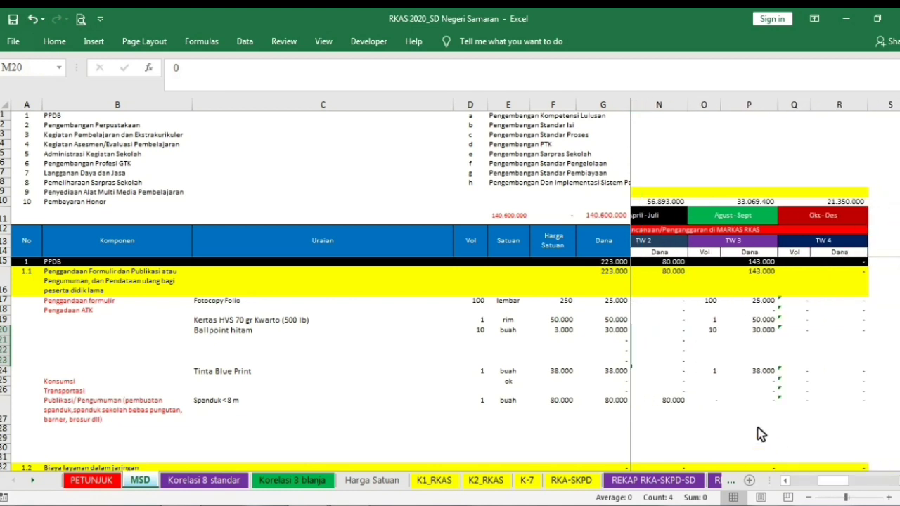
left_click_drag(707, 340, 759, 362)
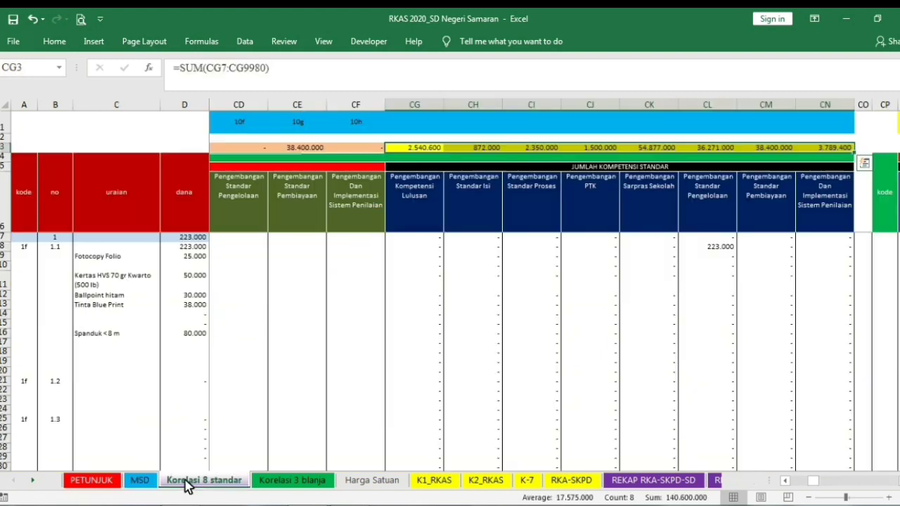
- Compare the MSD items of component 1.1 with their rows in the Korelasi 8 standar and Korelasi 3 blanja sheets
left_click(188, 480)
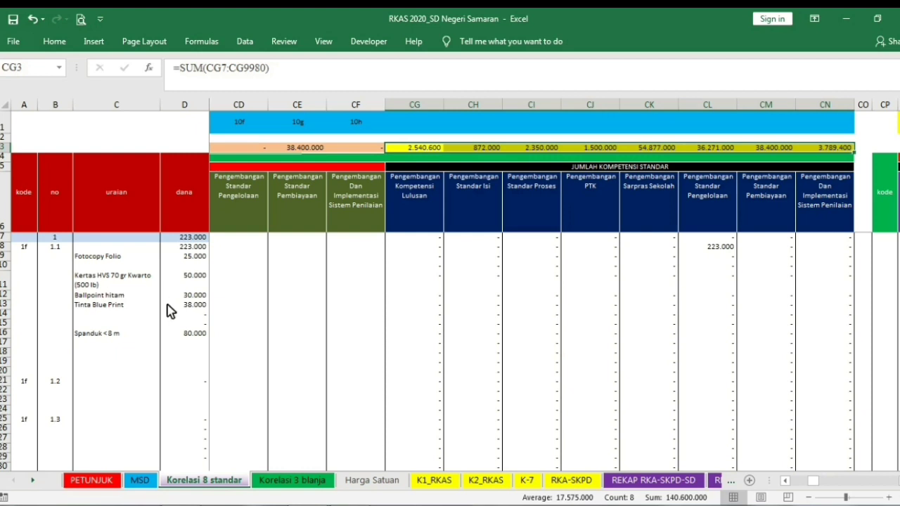
left_click(140, 480)
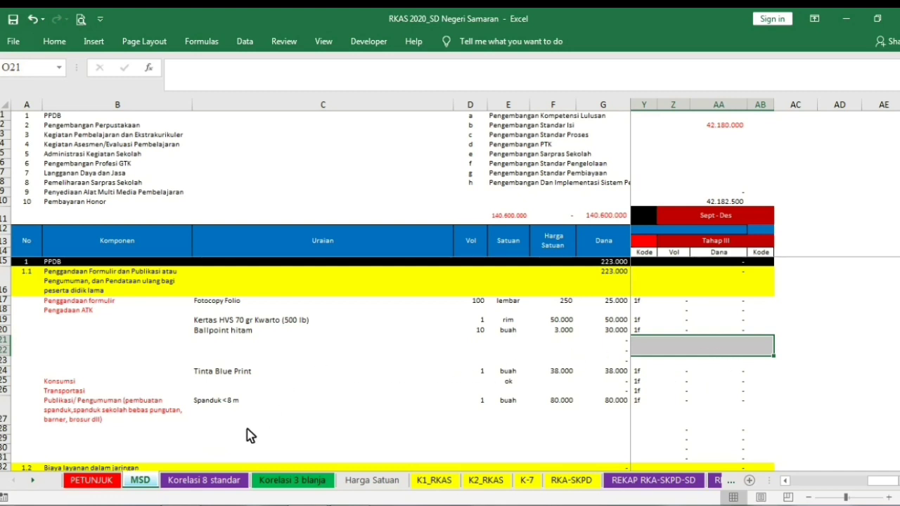
left_click(283, 482)
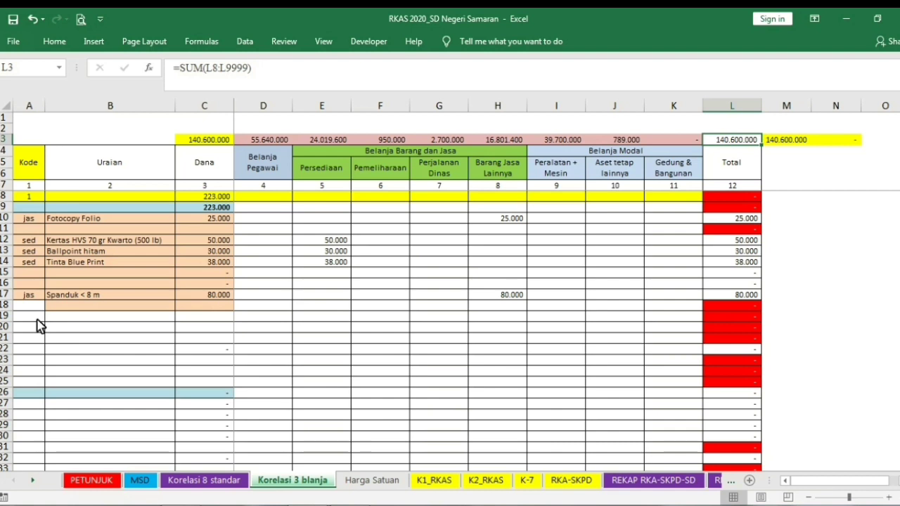
left_click(290, 316)
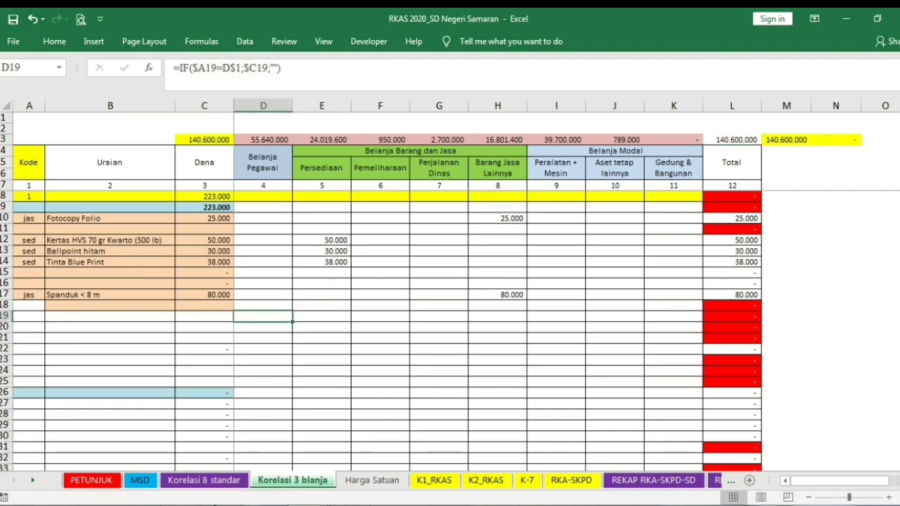
left_click(144, 480)
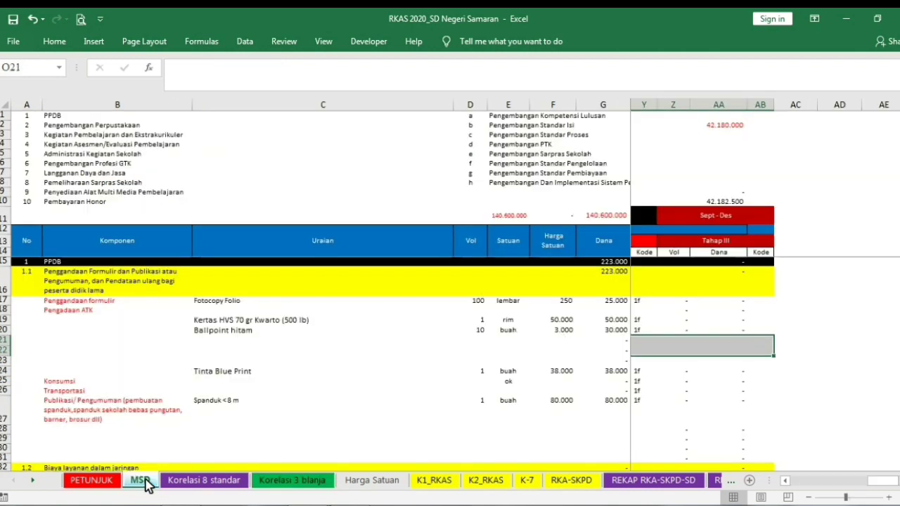
left_click(231, 481)
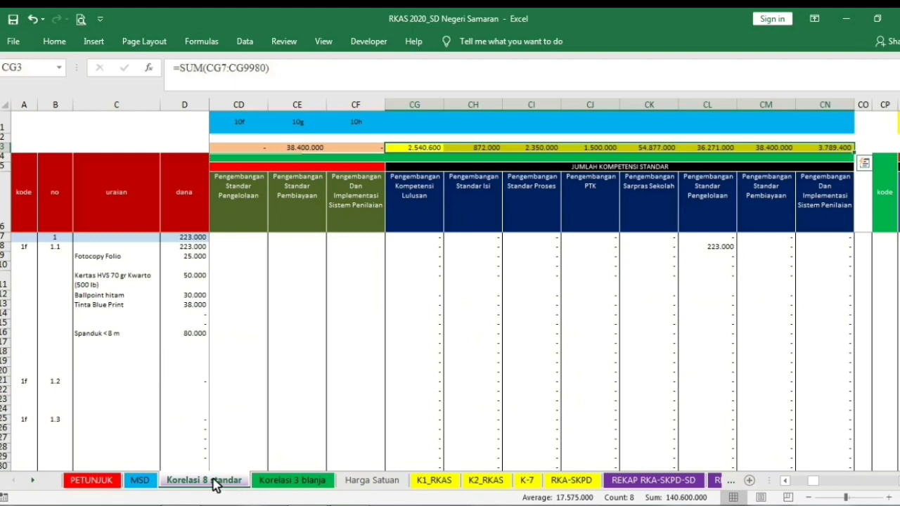
left_click(281, 481)
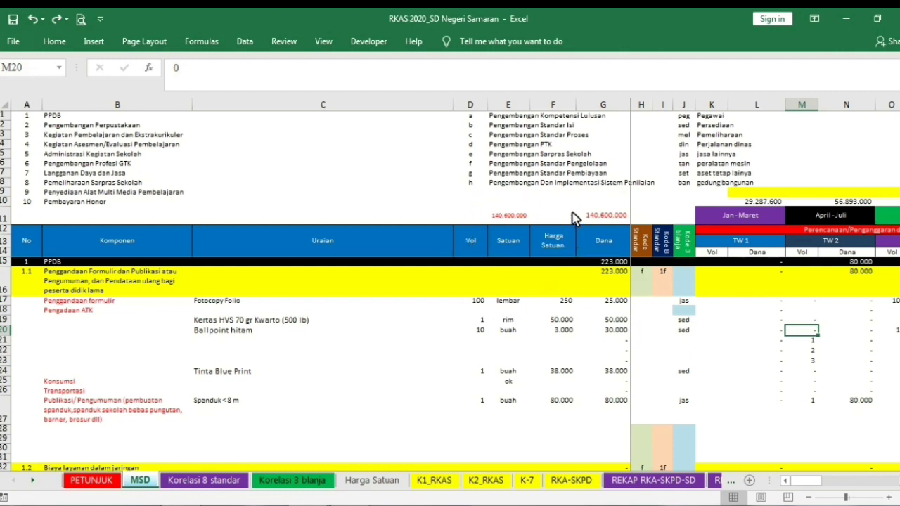
- Check the MSD formulas for the total Dana in G11, the budget difference in F11 and the Ballpoint hitam Dana in G20
left_click(610, 220)
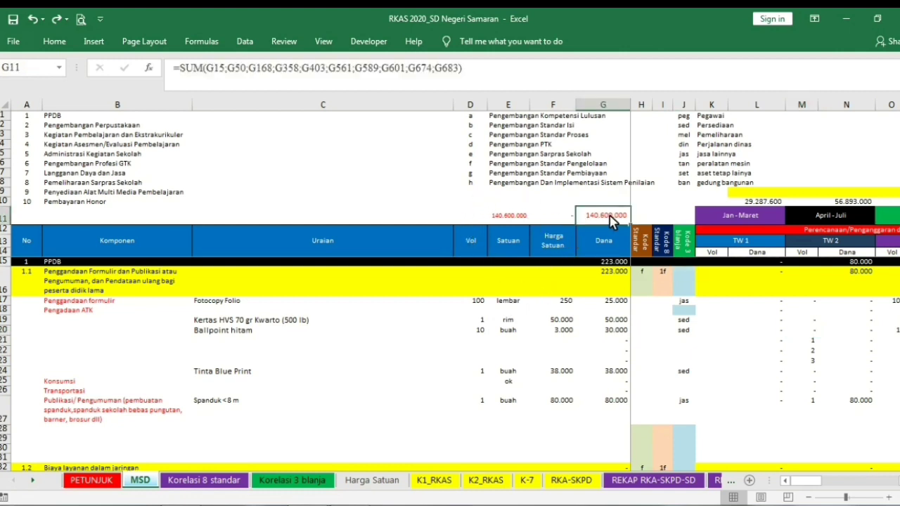
left_click(567, 220)
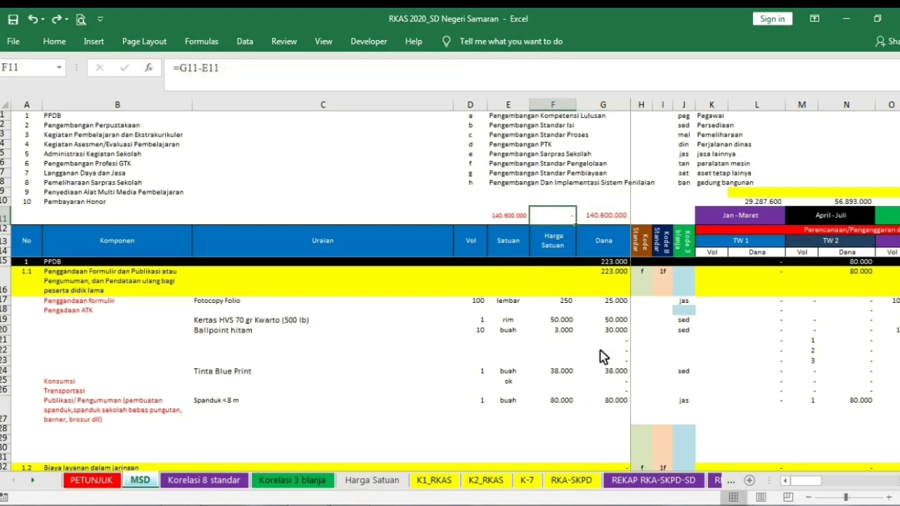
left_click(618, 332)
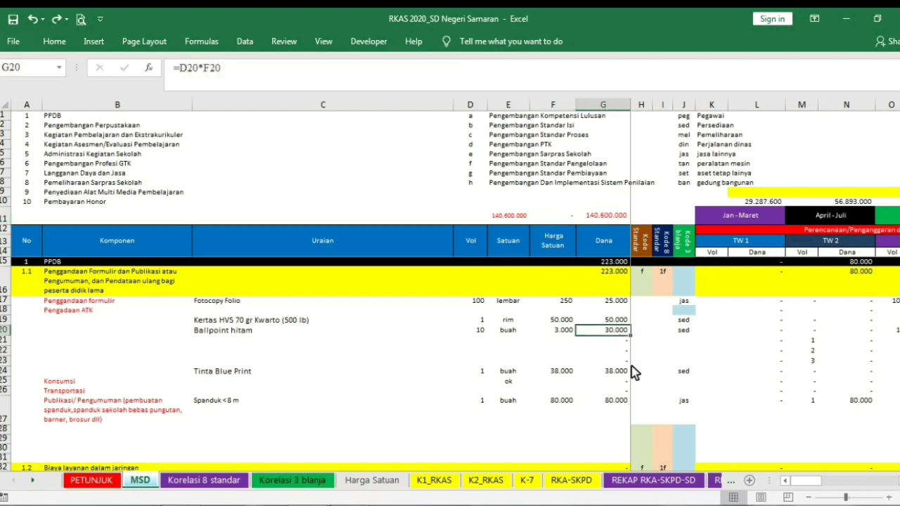
- Try clearing the Kertas HVS volume in D19 to test the budget check in E11:F11, and undo the clearing
left_click(484, 321)
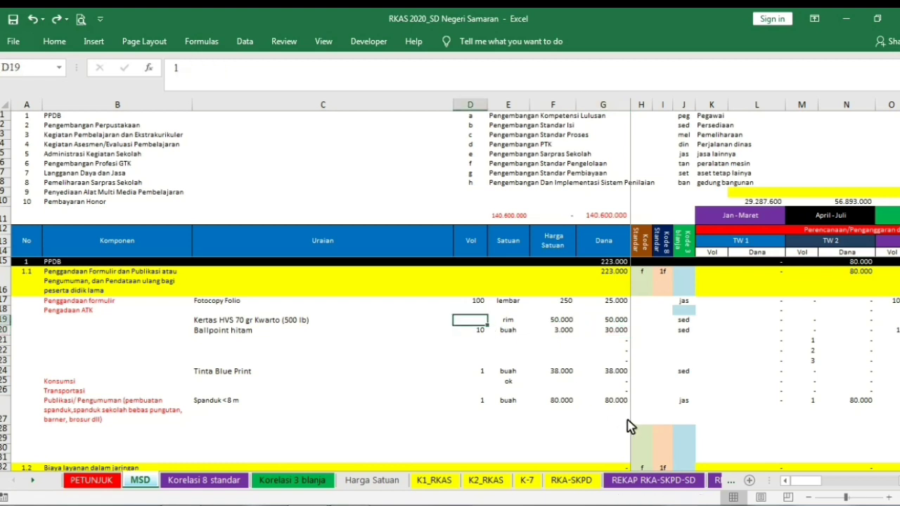
key("Delete")
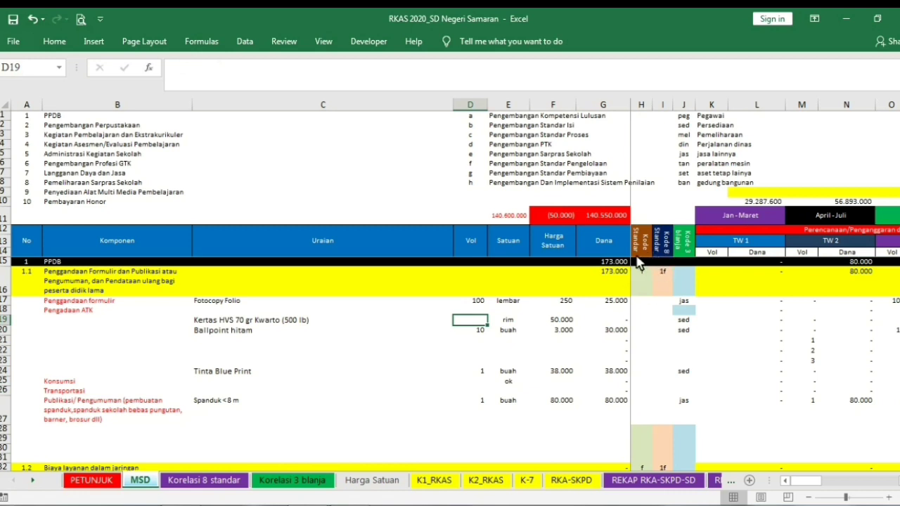
left_click(518, 218)
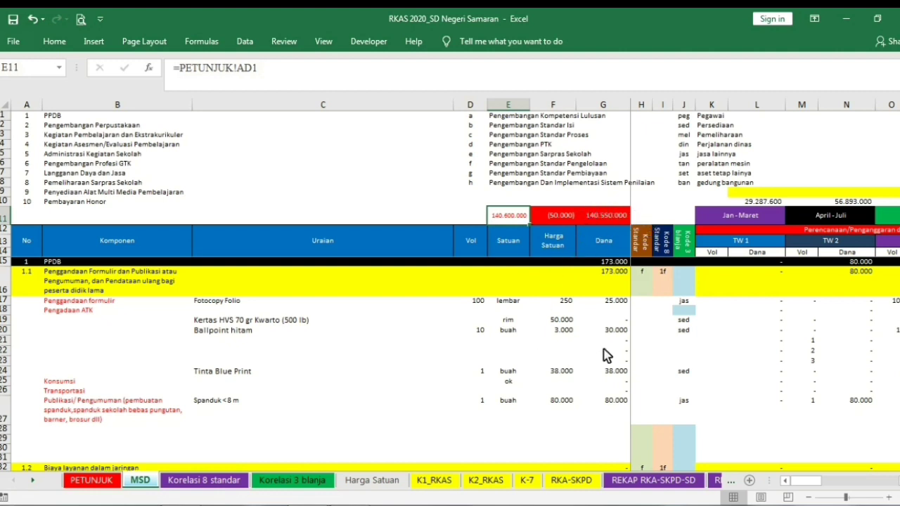
left_click(563, 216)
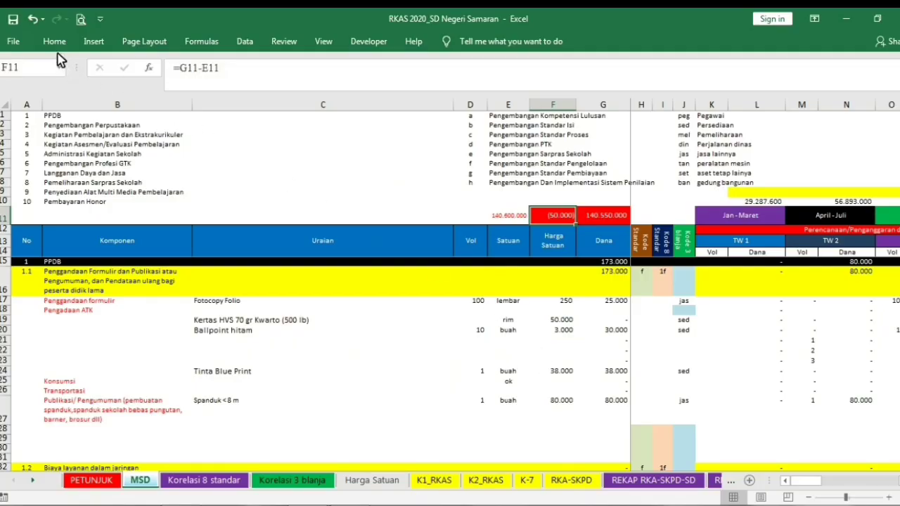
left_click(33, 19)
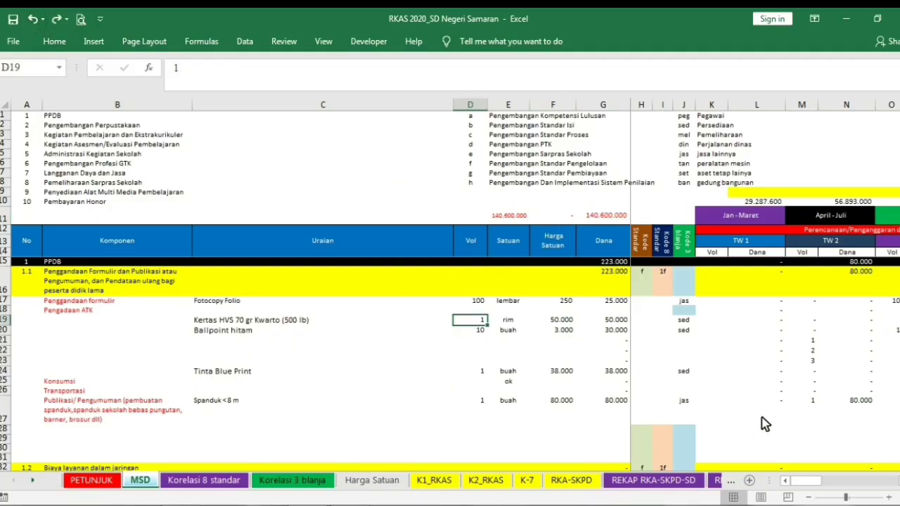
- Review the quarterly Dana totals in row 10 and the Tahap I, II and III allocation cells U2, X2 and AA2
mouse_move(807, 482)
left_mouse_down()
mouse_move(832, 485)
mouse_move(820, 482)
left_mouse_up()
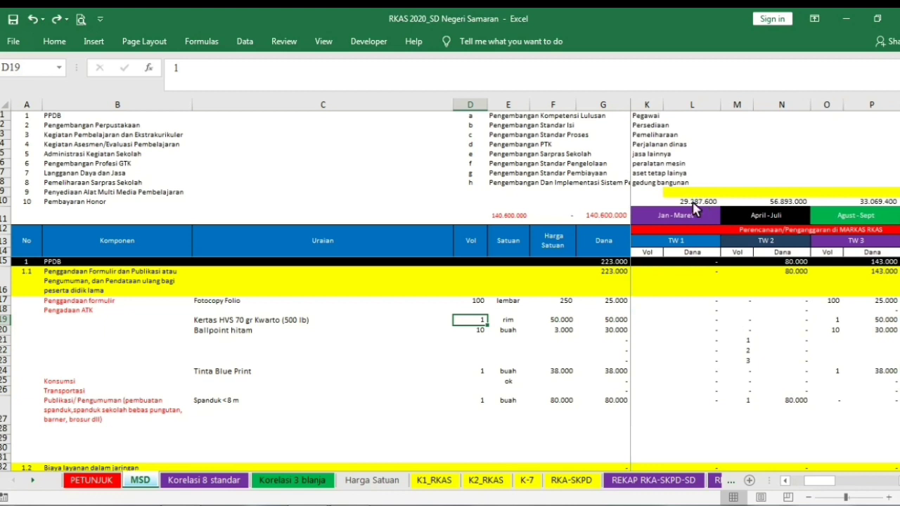
left_click_drag(690, 204, 897, 211)
left_click_drag(828, 484, 870, 481)
left_click(679, 131)
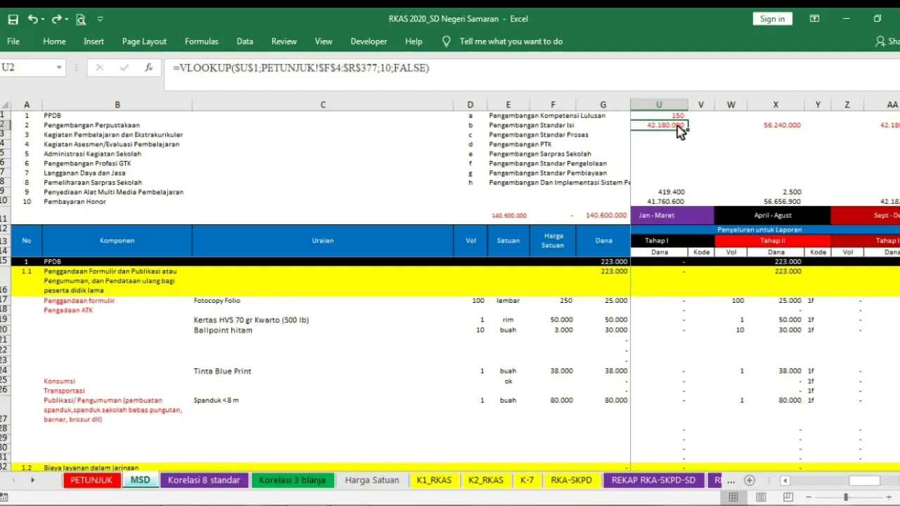
left_click(789, 129)
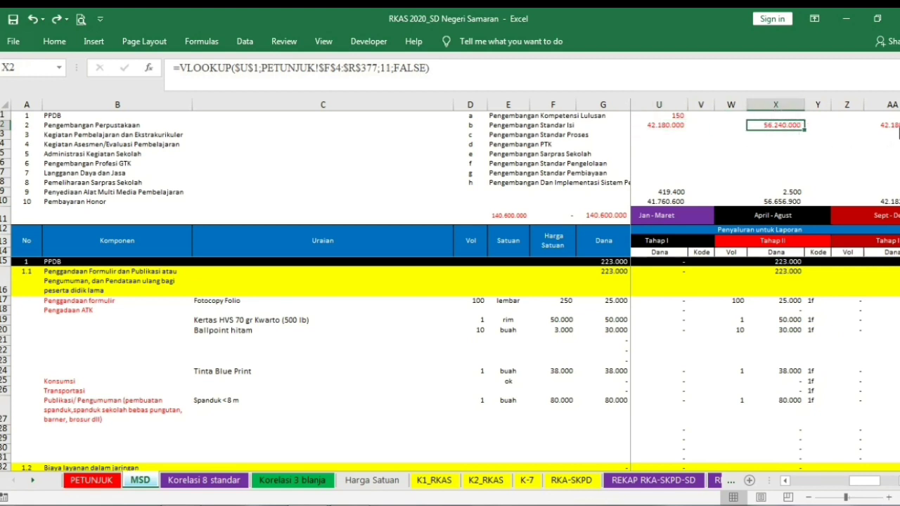
left_click(894, 129)
- Examine the row 9 differences between allocation and planned Dana, such as =U2-U10, across all three Tahap in U9:AA9
left_click(679, 193)
left_click_drag(682, 196, 894, 198)
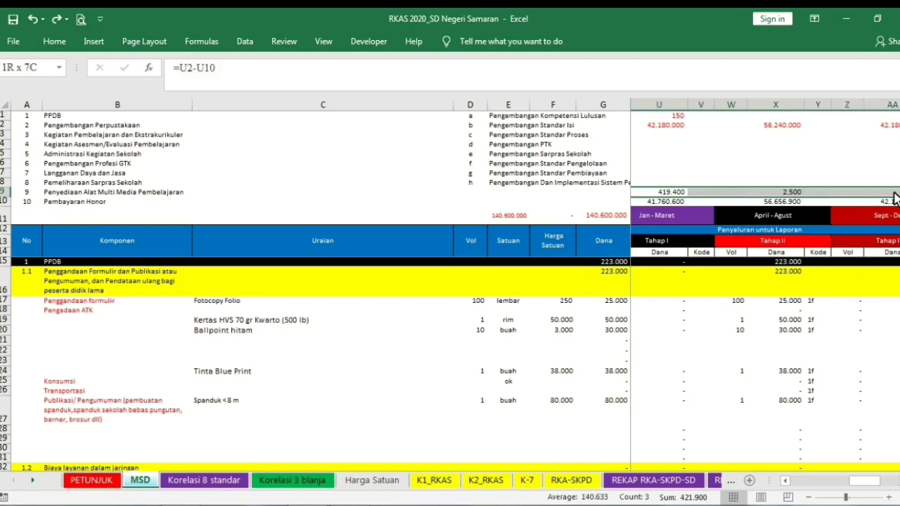
left_click_drag(894, 198, 894, 198)
left_click_drag(874, 485, 793, 486)
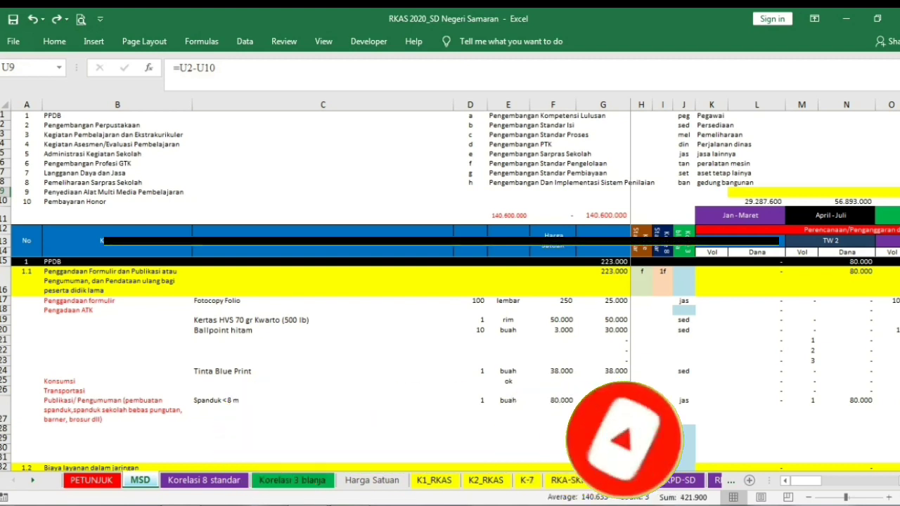
scroll(450, 352, "down", 13)
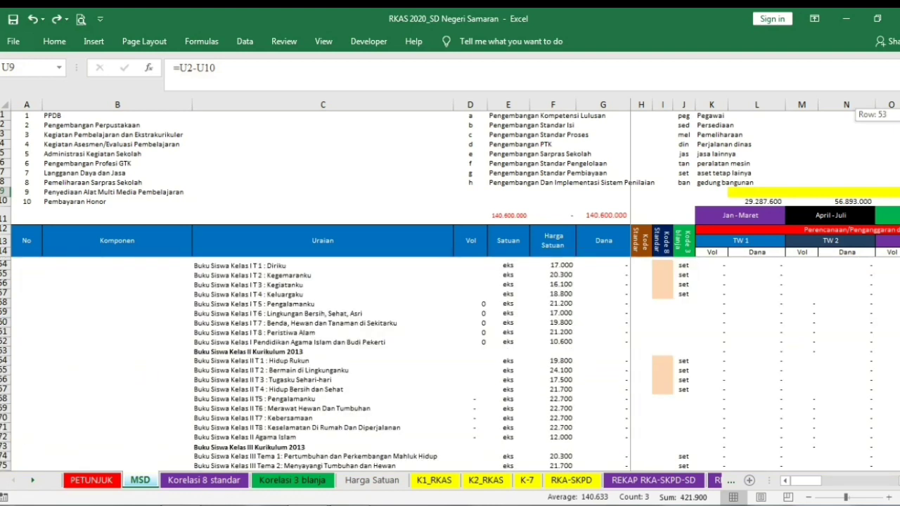
scroll(450, 352, "up", 13)
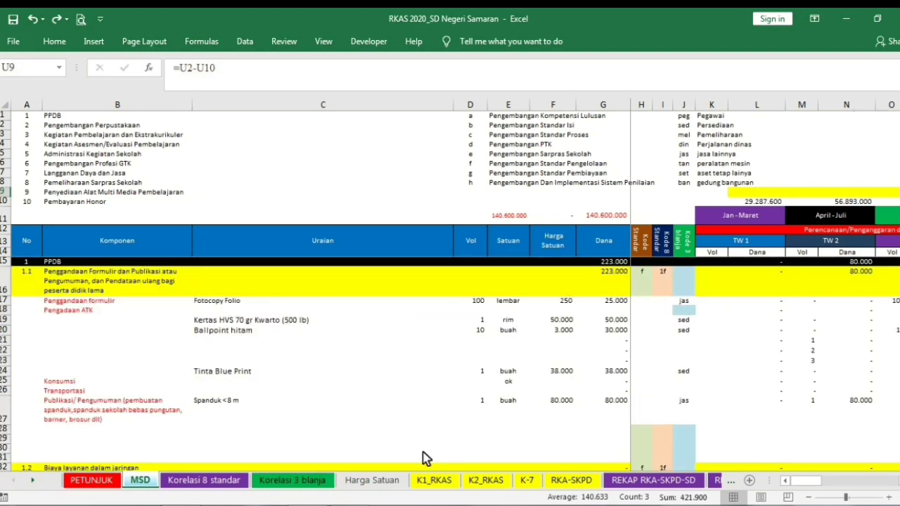